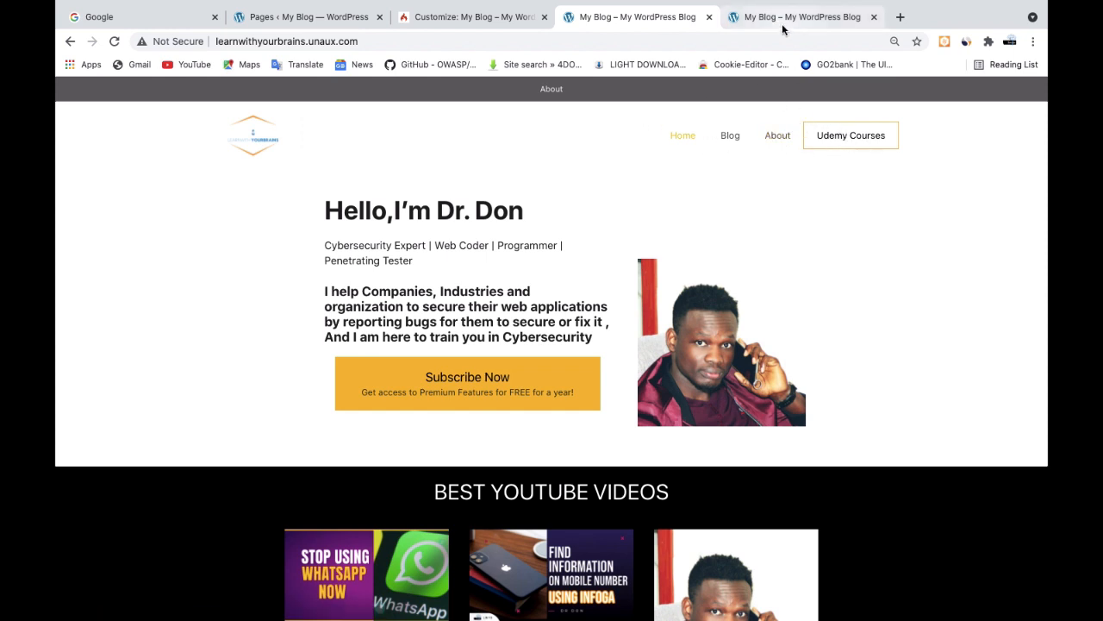
# Compare the navigation of the reference site learnwithyourbrains.unaux.com with the new site's home page and its list of pages
pyautogui.click(315, 20)
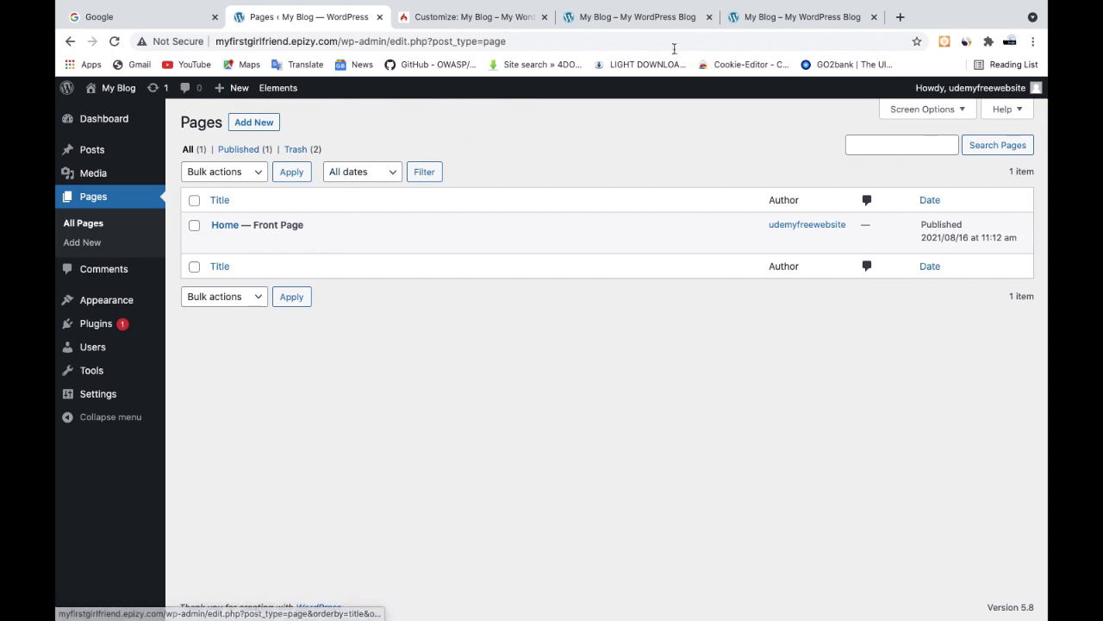
pyautogui.click(803, 17)
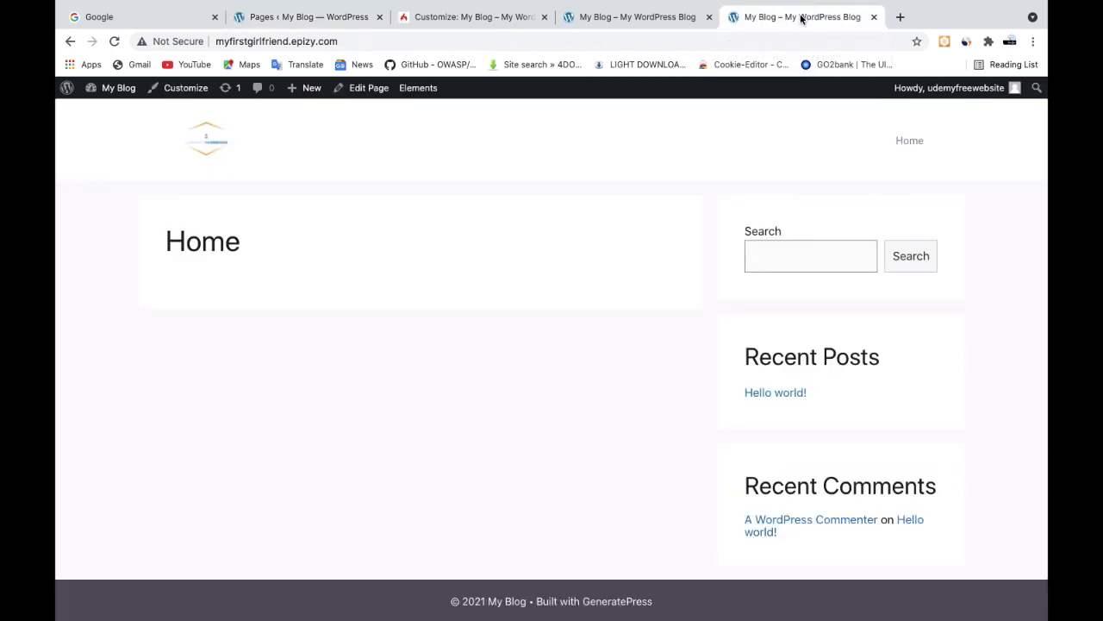
pyautogui.click(599, 17)
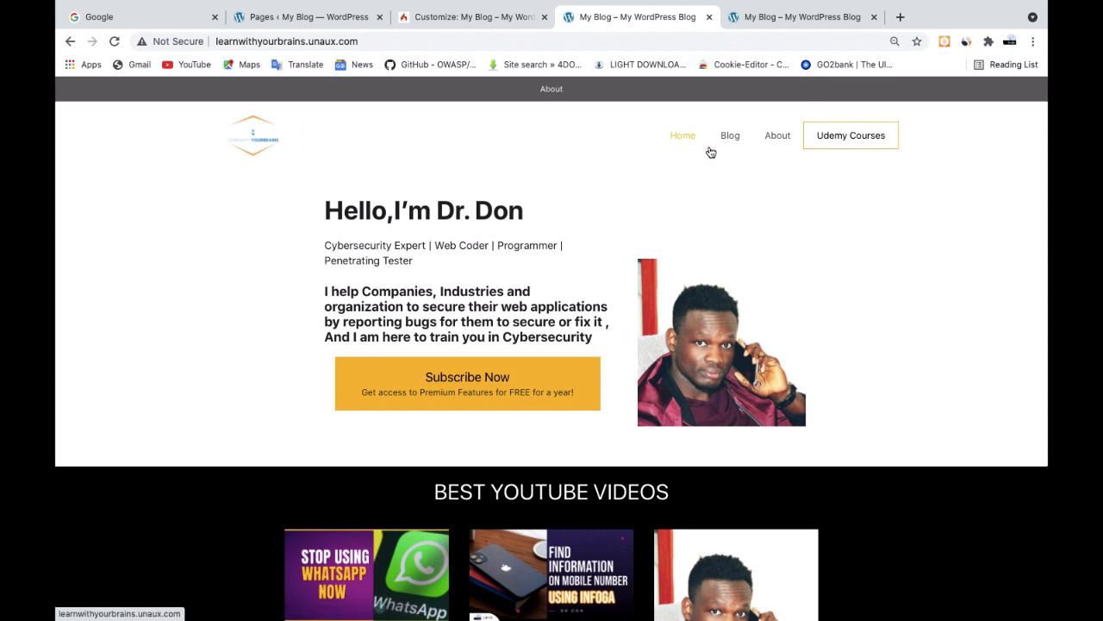
pyautogui.click(767, 17)
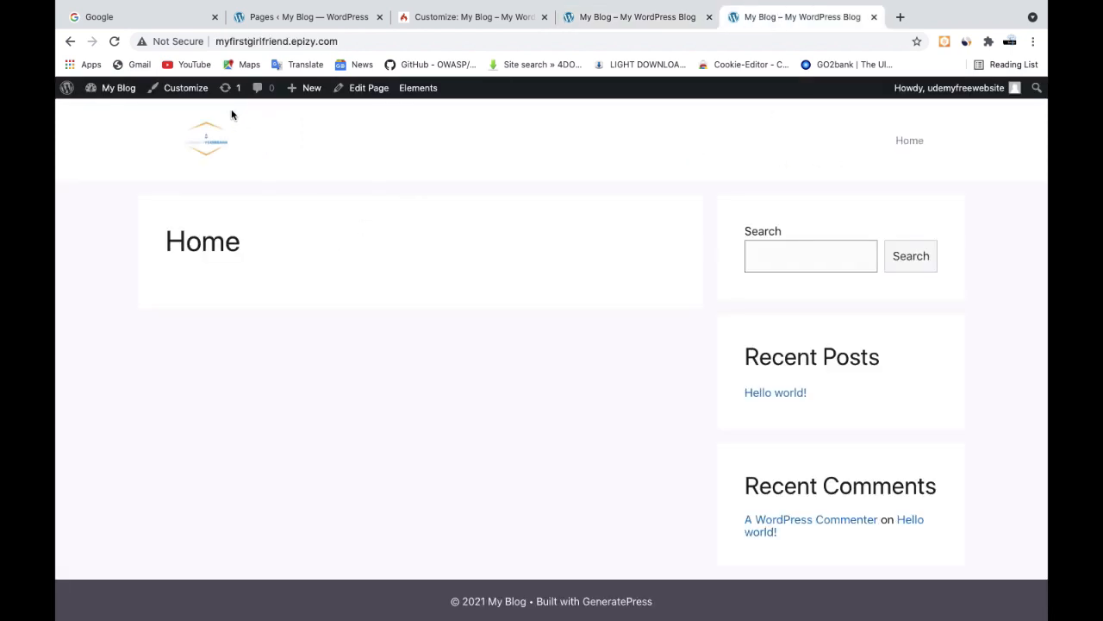
pyautogui.click(332, 16)
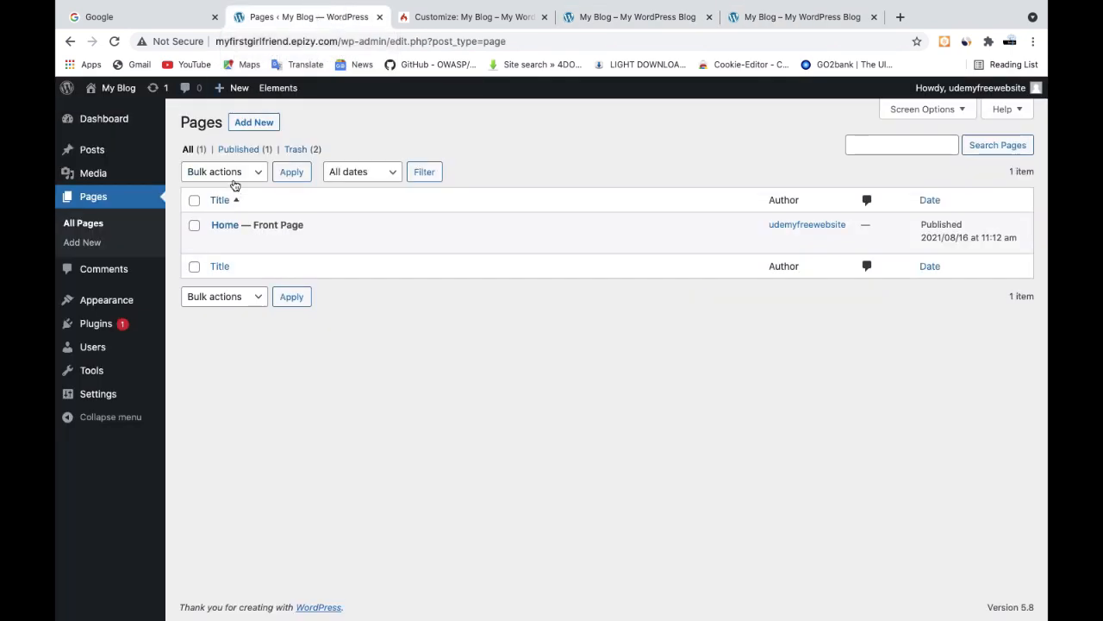
# Start a new page on myfirstgirlfriend.epizy.com and title it "Blog"
pyautogui.click(253, 123)
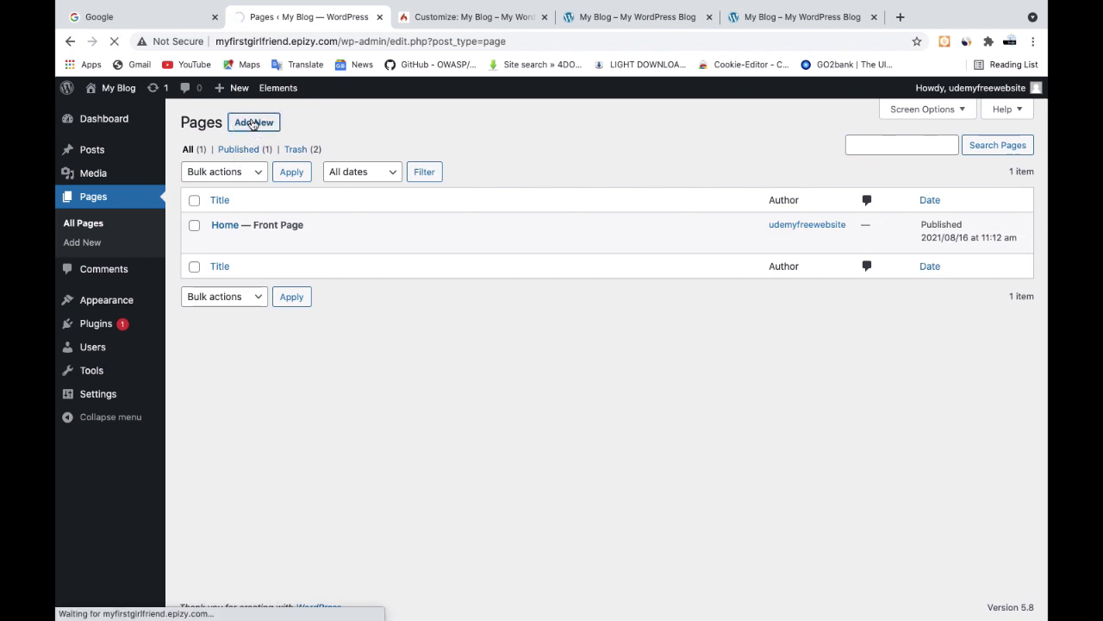
pyautogui.click(609, 22)
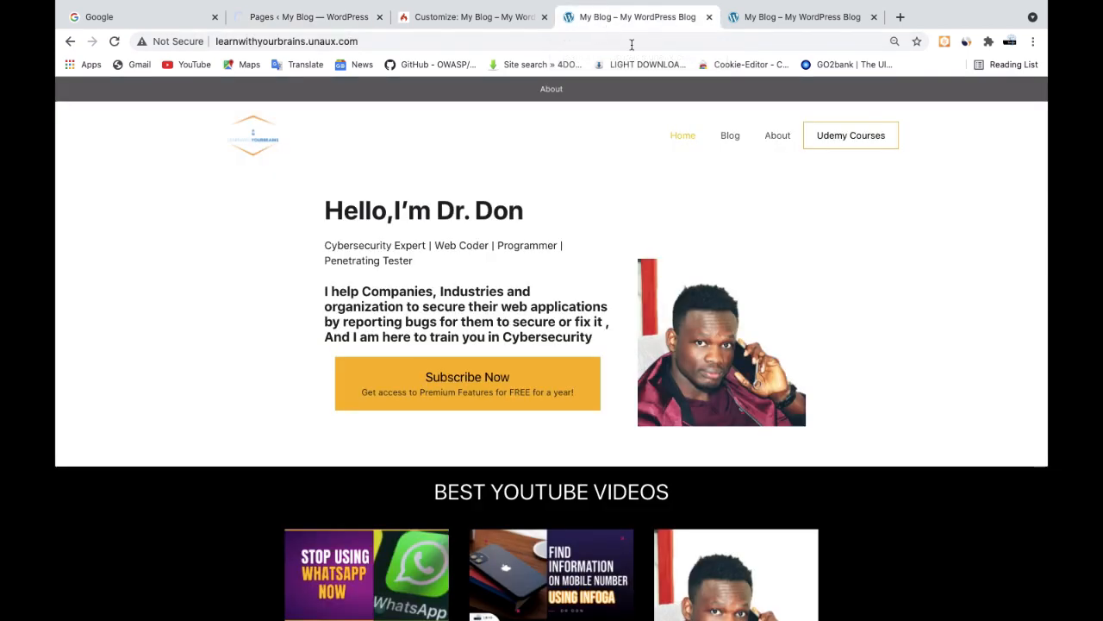
pyautogui.click(296, 19)
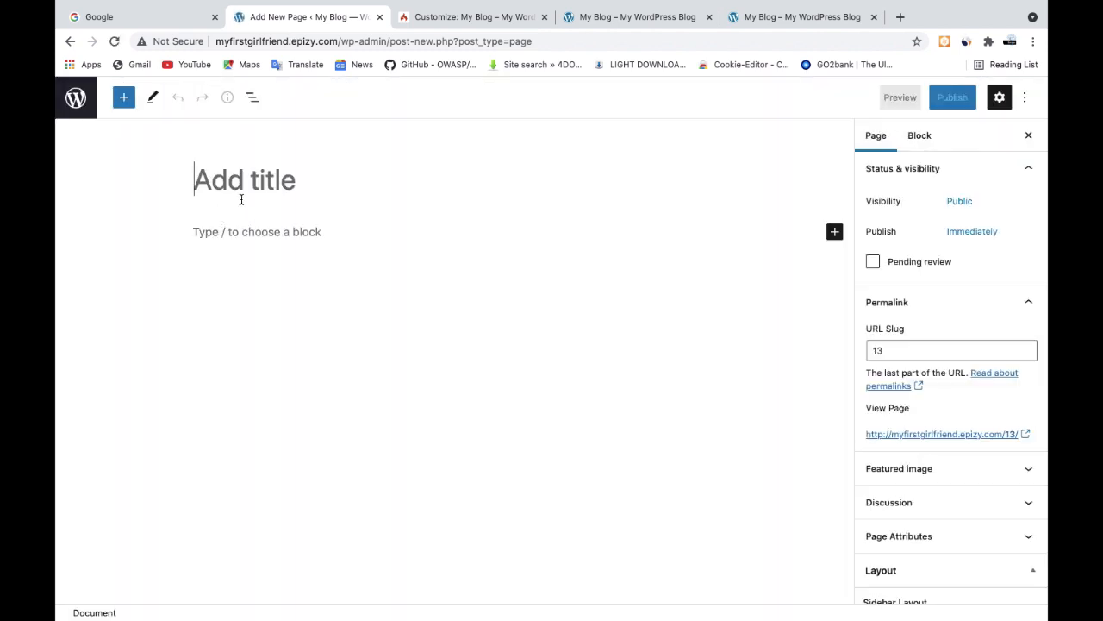
pyautogui.click(222, 180)
pyautogui.write('b')
pyautogui.press('BackSpace')
pyautogui.write('blog')
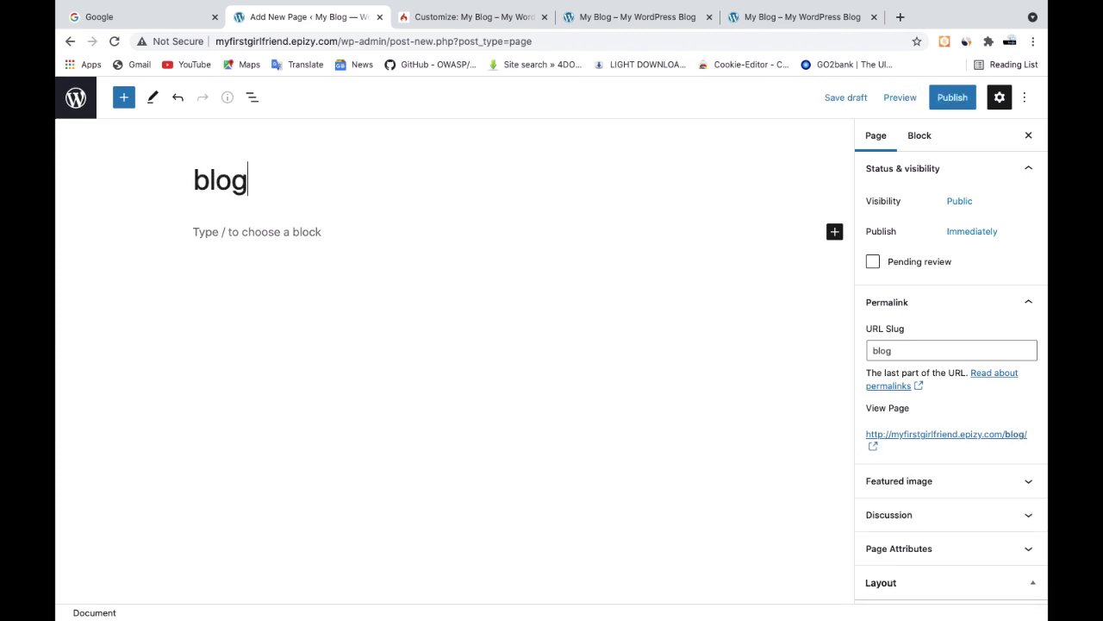
pyautogui.press('BackSpace')
pyautogui.press('BackSpace')
pyautogui.press('BackSpace')
pyautogui.press('BackSpace')
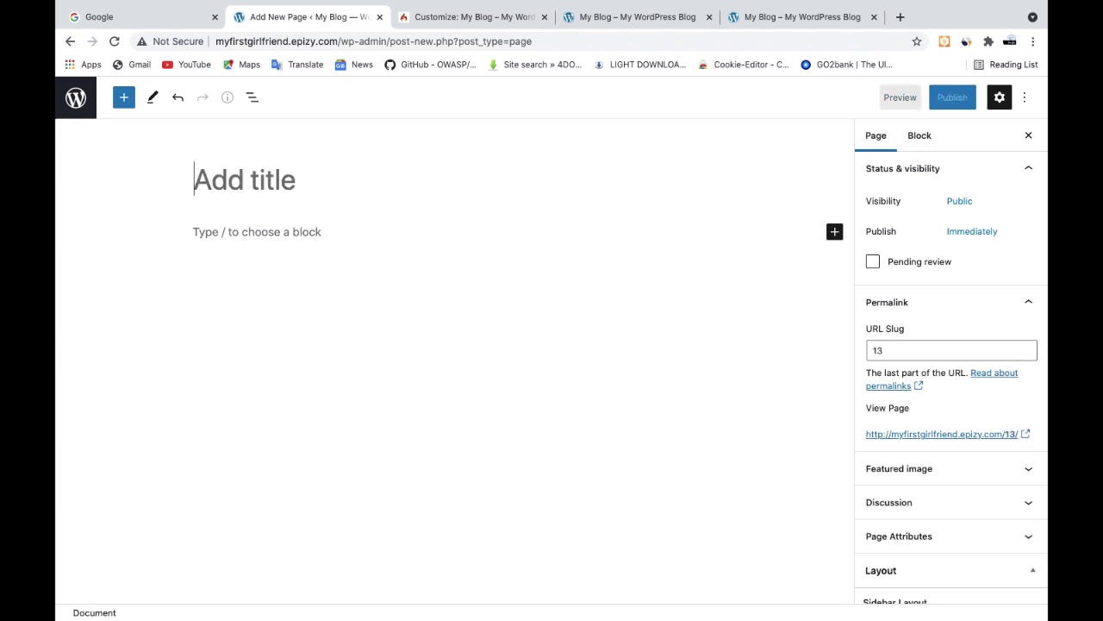
pyautogui.write('Blog')
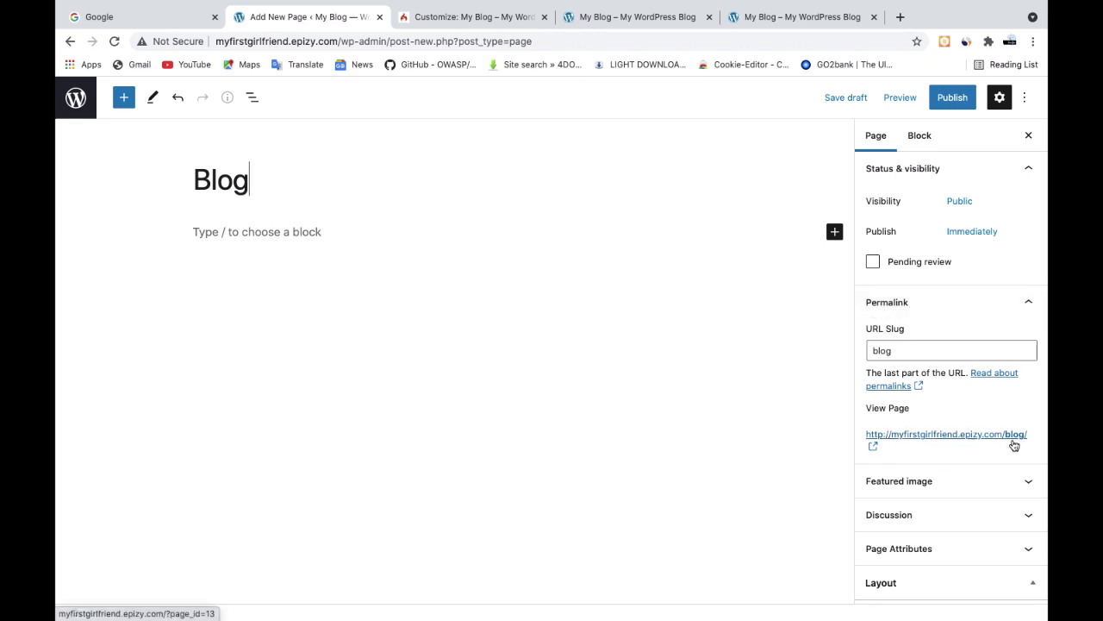
# Publish the Blog page and return to the list of pages
pyautogui.click(948, 102)
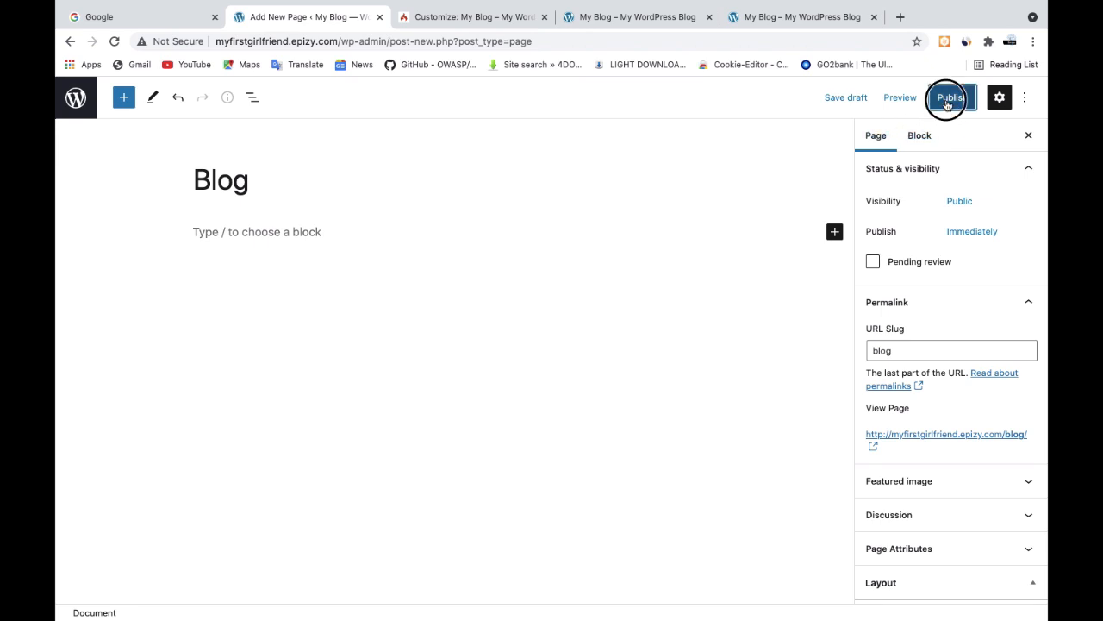
pyautogui.click(910, 99)
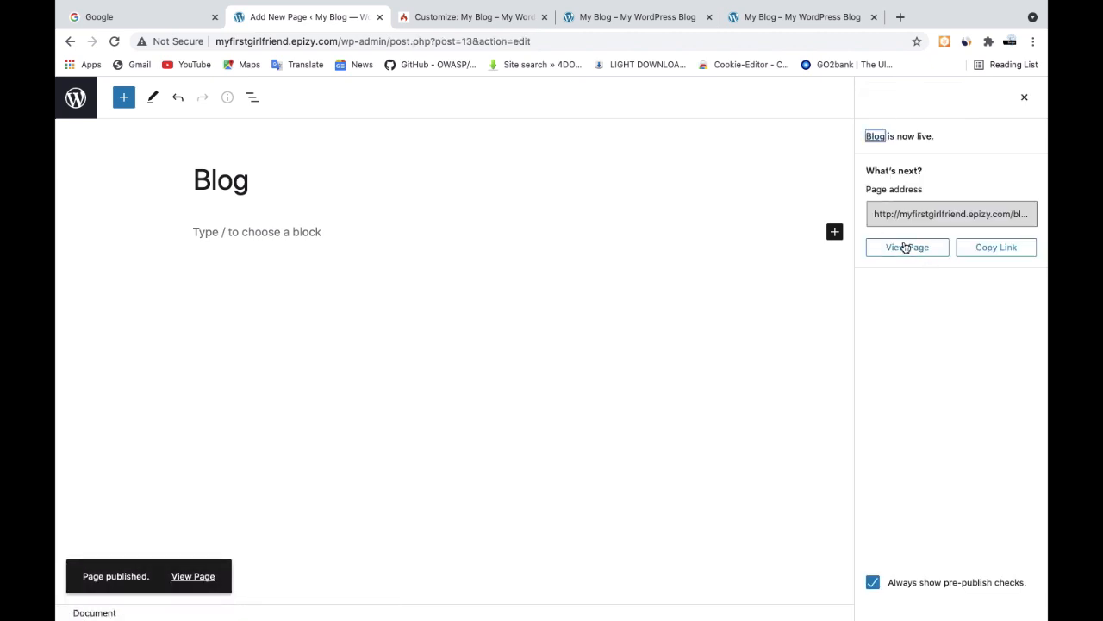
pyautogui.click(75, 98)
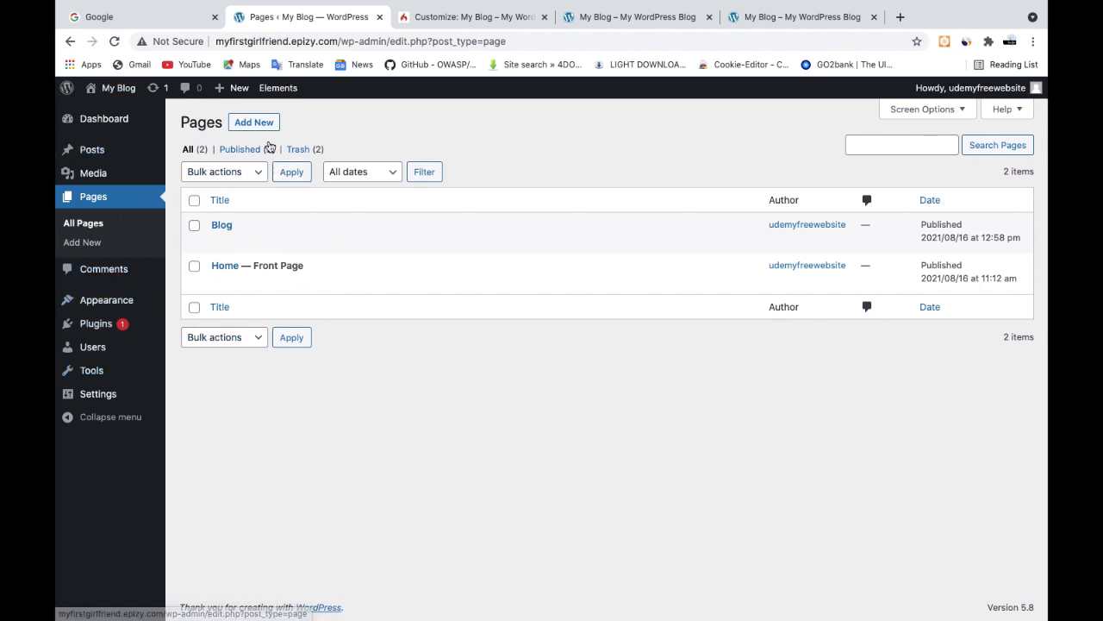
# Start another new page titled "About", checking the title against the reference site's navigation
pyautogui.click(254, 123)
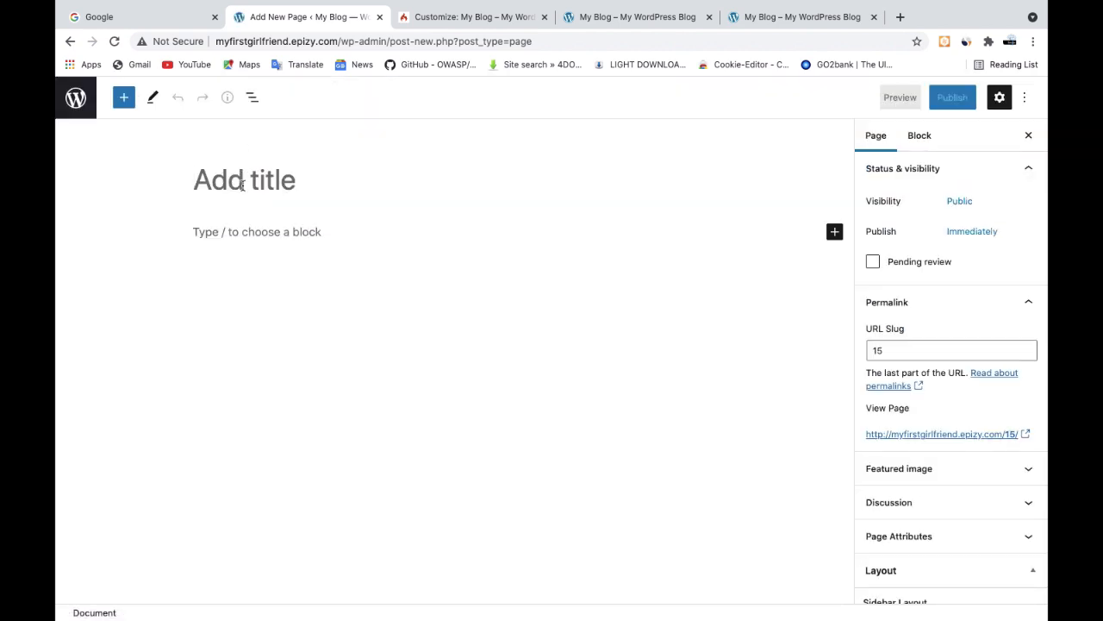
pyautogui.write('Ab')
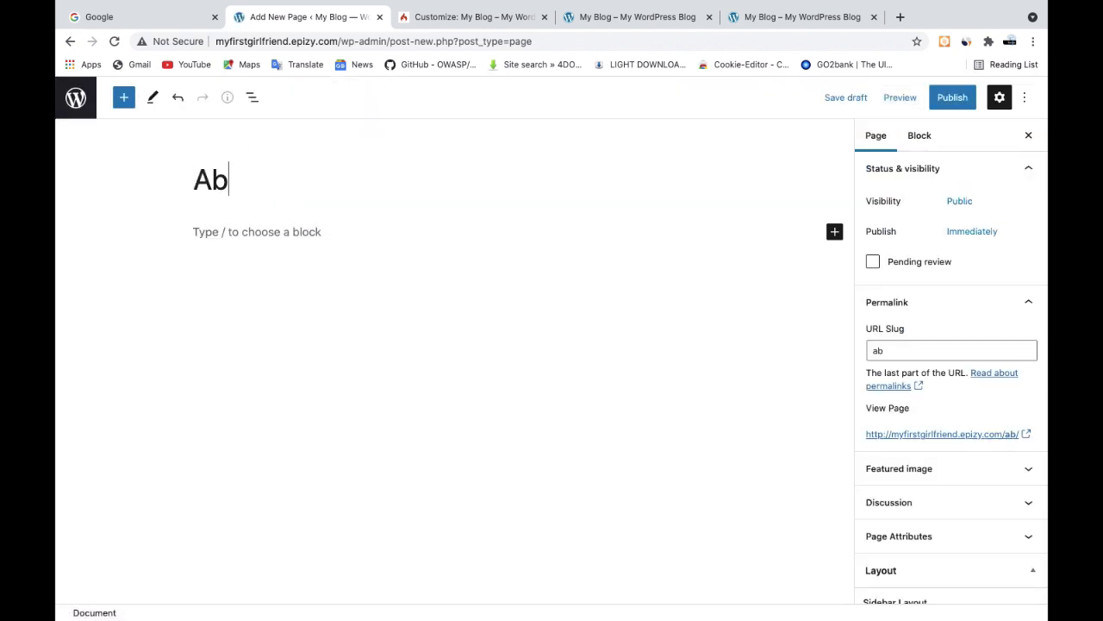
pyautogui.write('out')
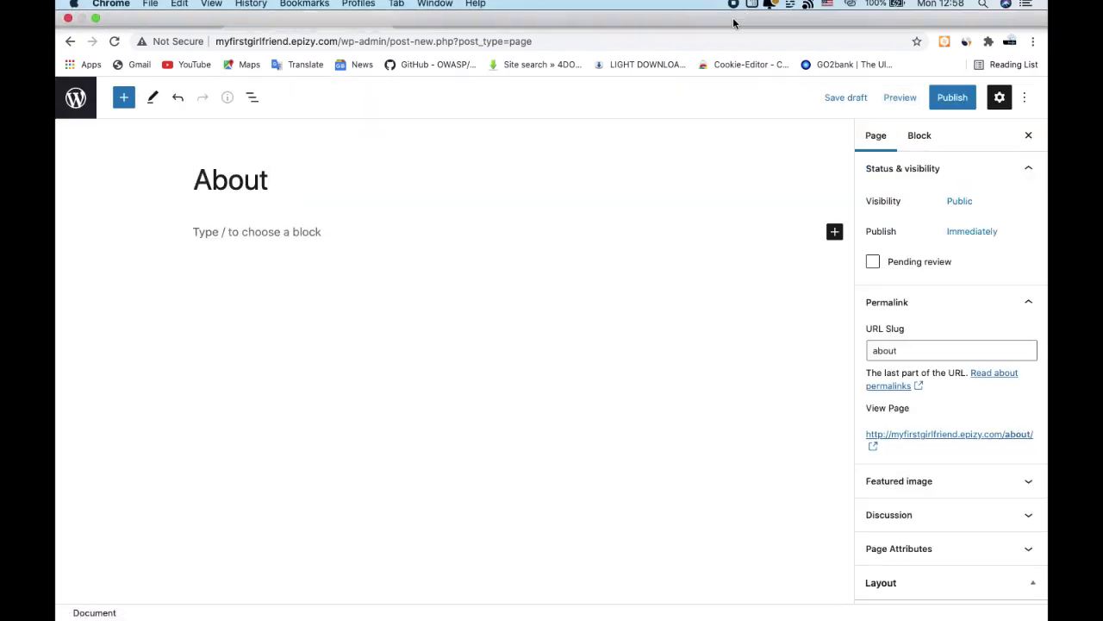
pyautogui.click(662, 19)
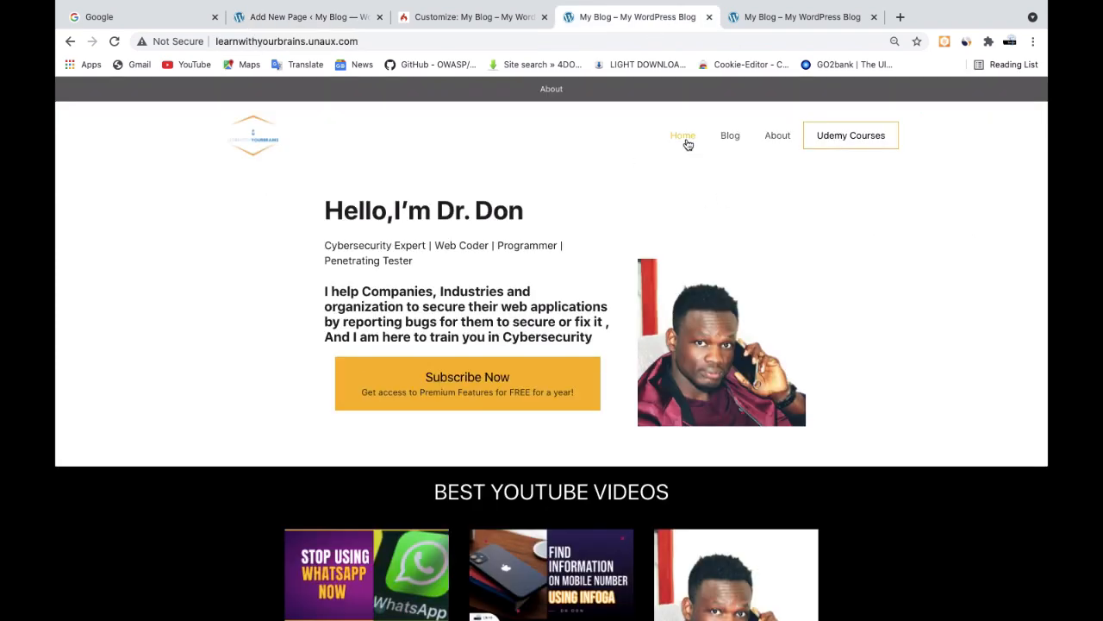
pyautogui.click(291, 18)
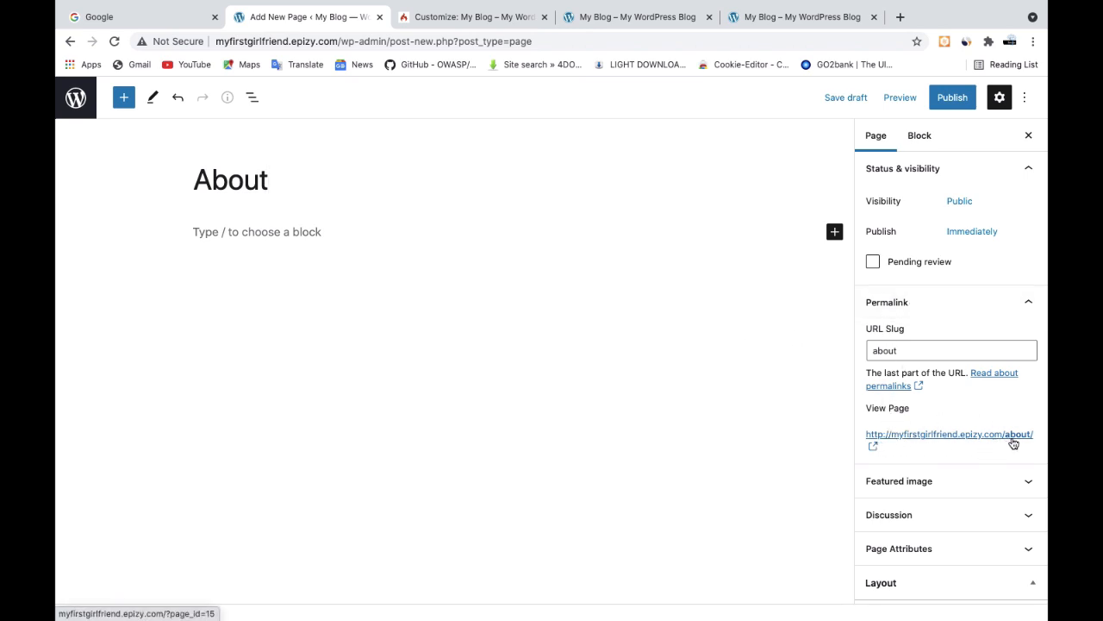
# Publish the About page, check the reference site's navigation again, and return to the list of pages
pyautogui.click(948, 99)
pyautogui.click(902, 99)
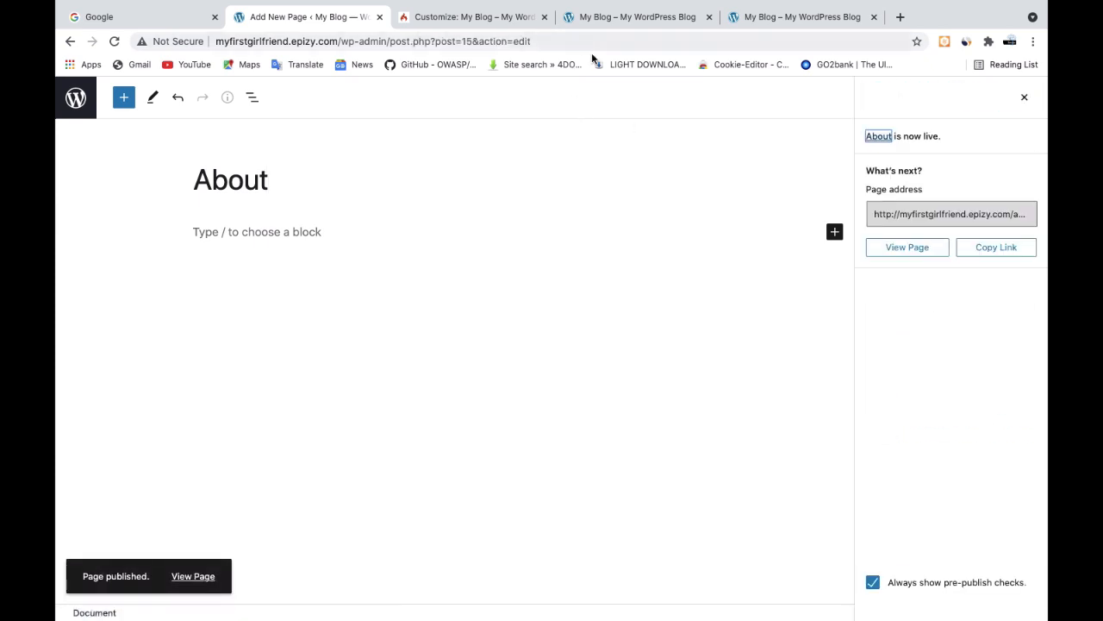
pyautogui.click(653, 15)
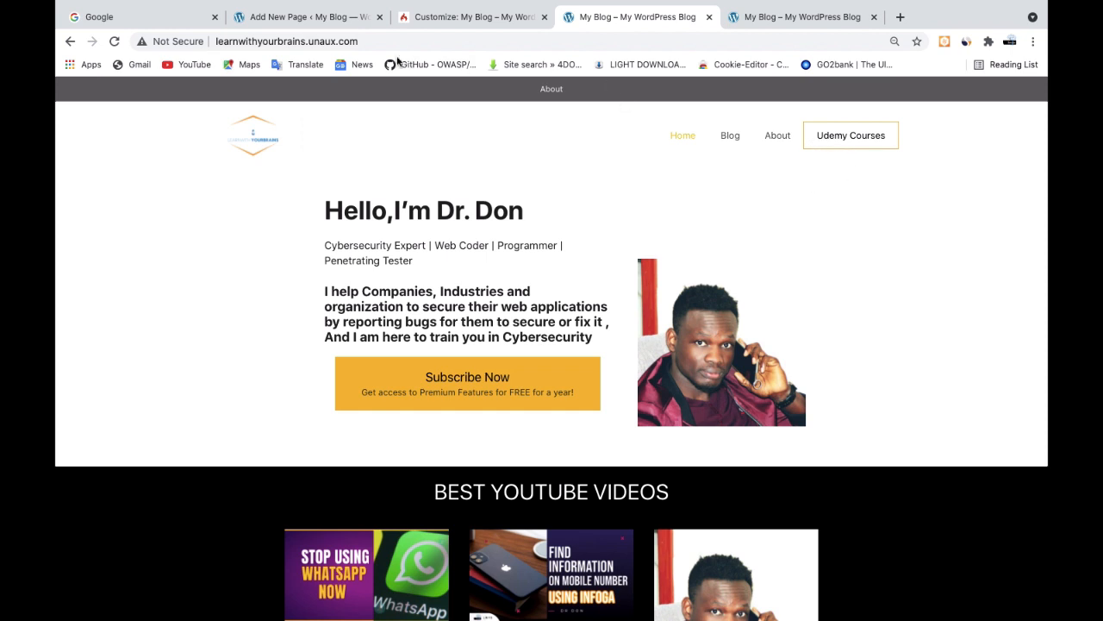
pyautogui.click(315, 23)
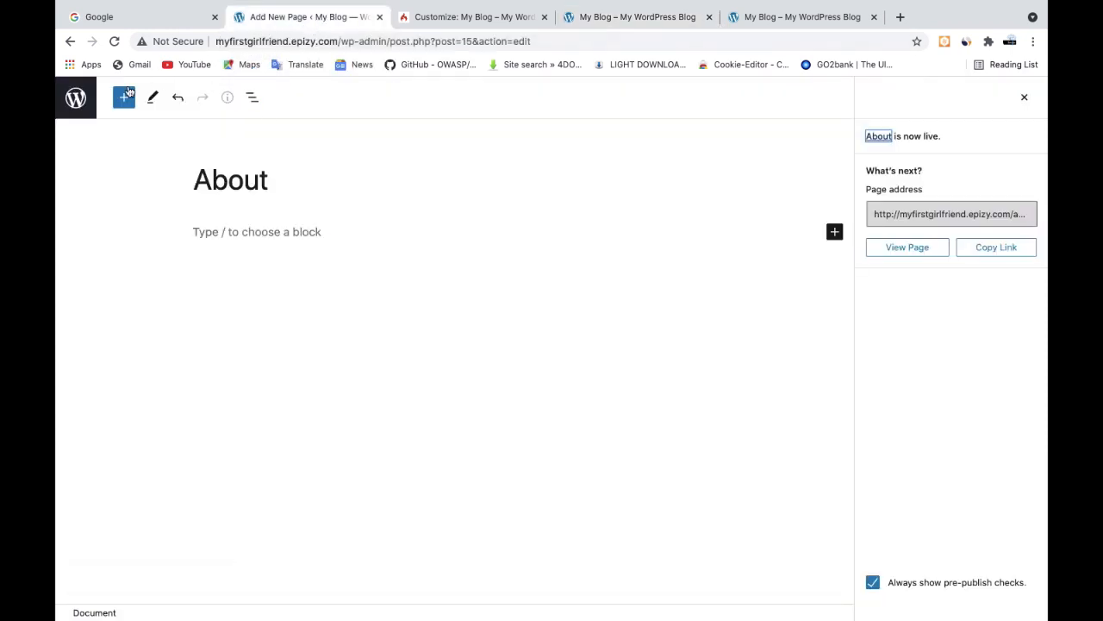
pyautogui.click(74, 104)
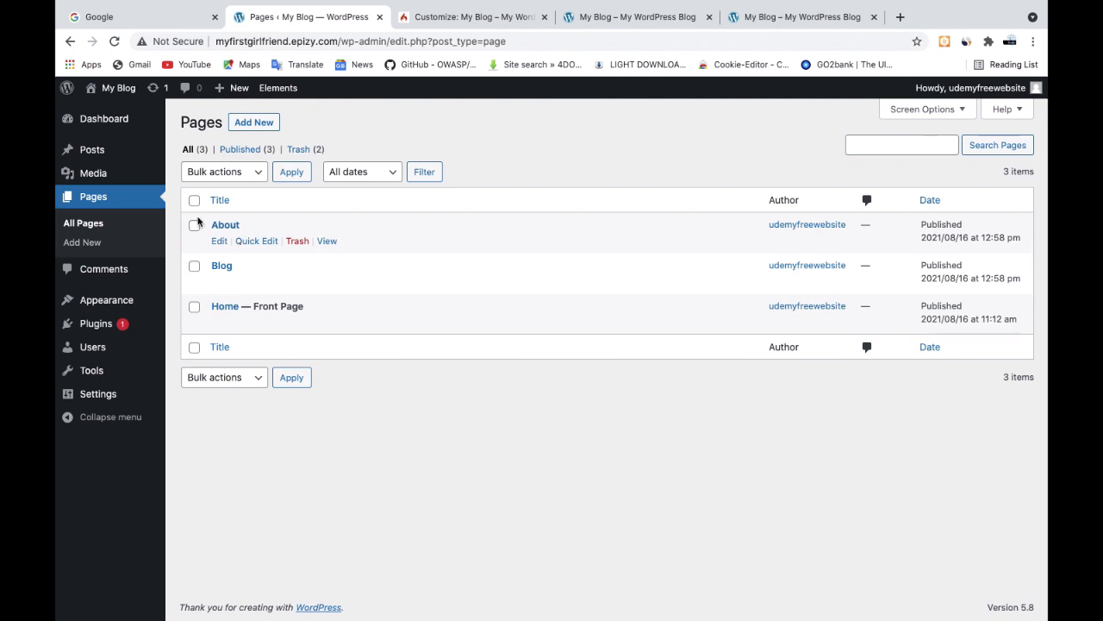
# Create a new navigation menu named "Main" in the site's appearance settings
pyautogui.moveTo(88, 299)
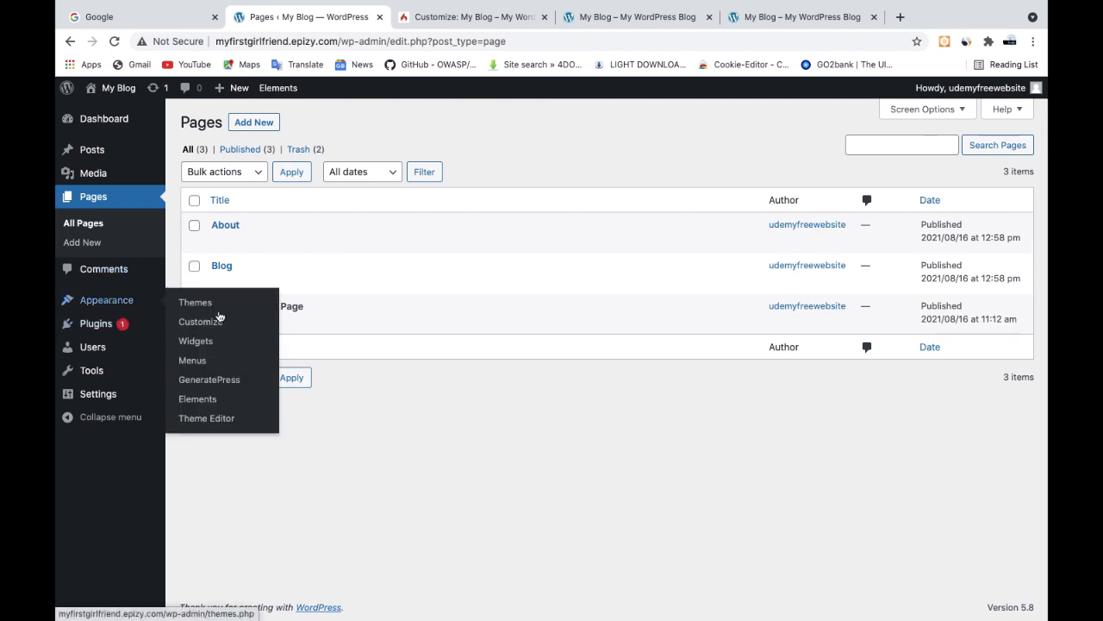
pyautogui.click(196, 365)
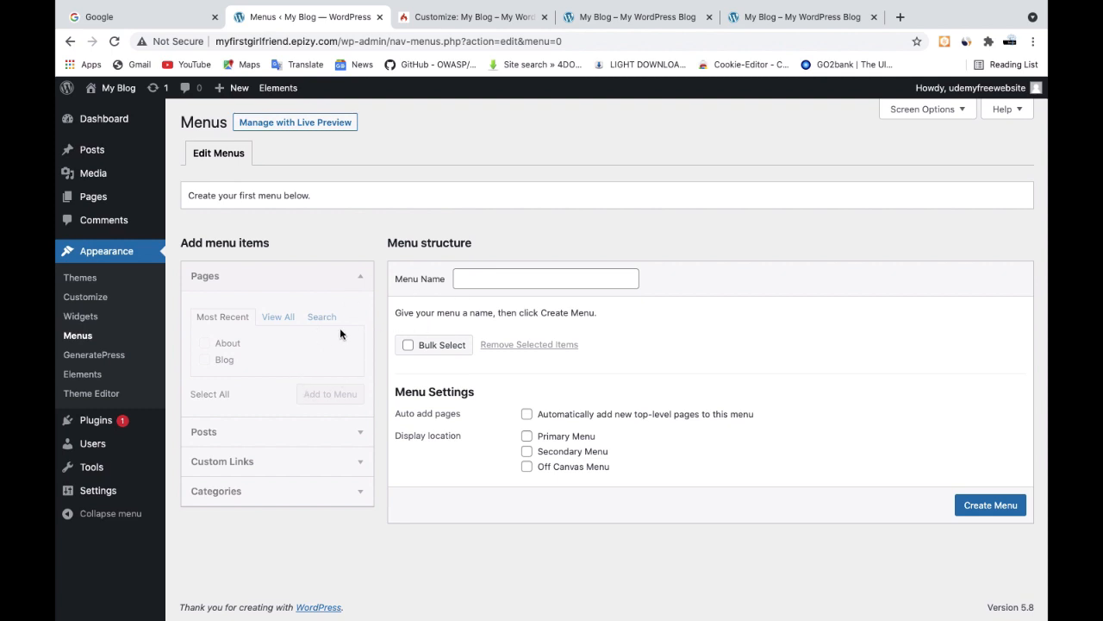
pyautogui.click(475, 279)
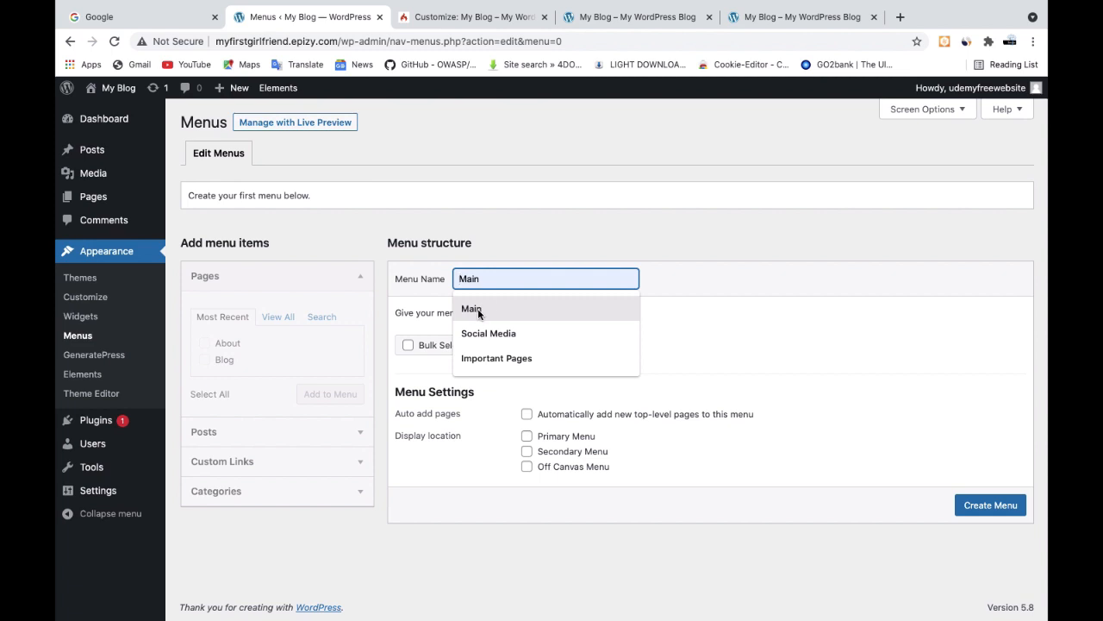
pyautogui.click(476, 309)
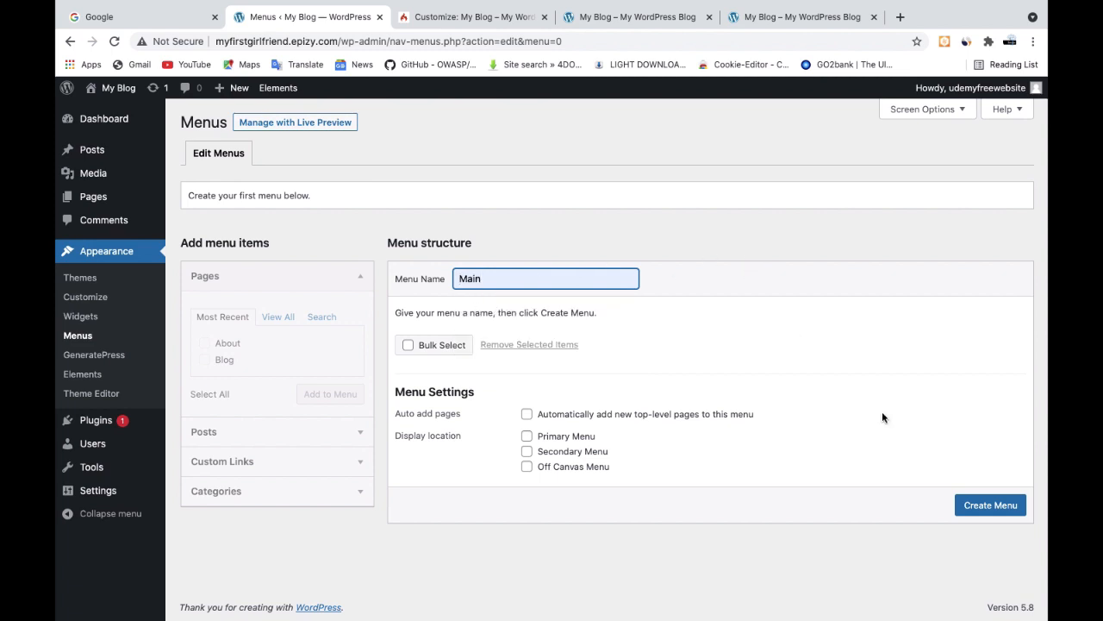
pyautogui.click(982, 509)
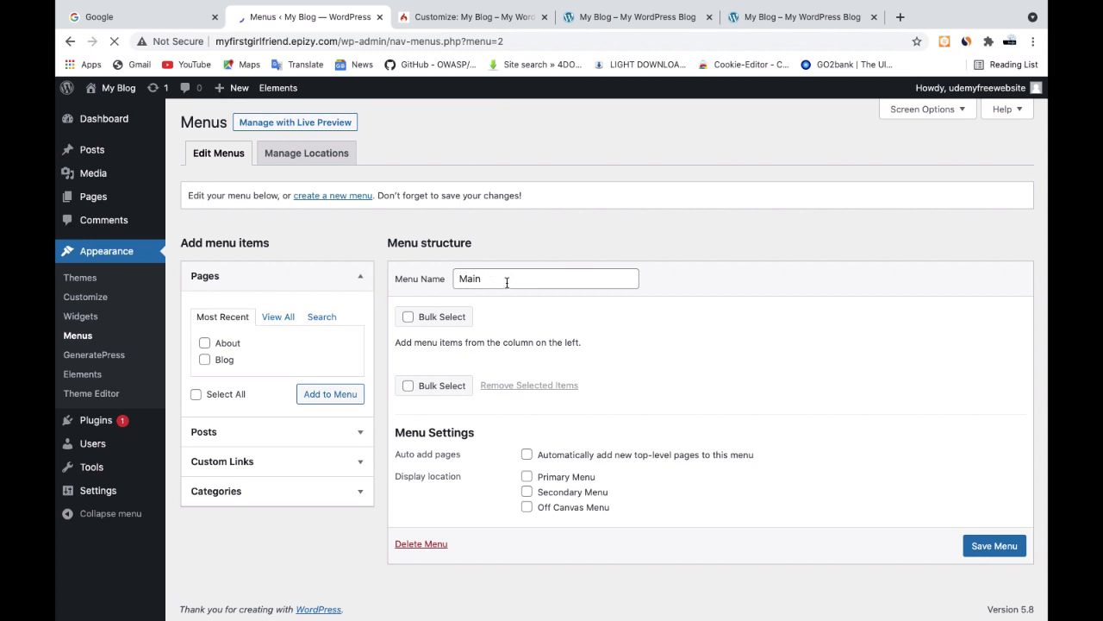
# Try to add the Home, About and Blog pages to the Main menu
pyautogui.click(279, 317)
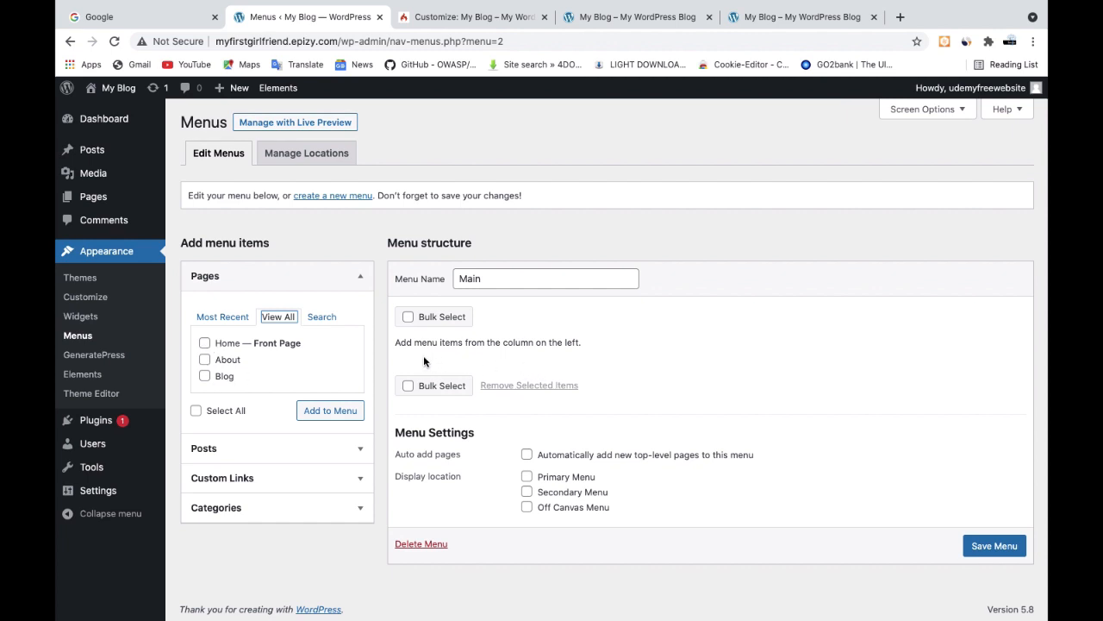
pyautogui.click(205, 344)
pyautogui.click(207, 361)
pyautogui.click(205, 377)
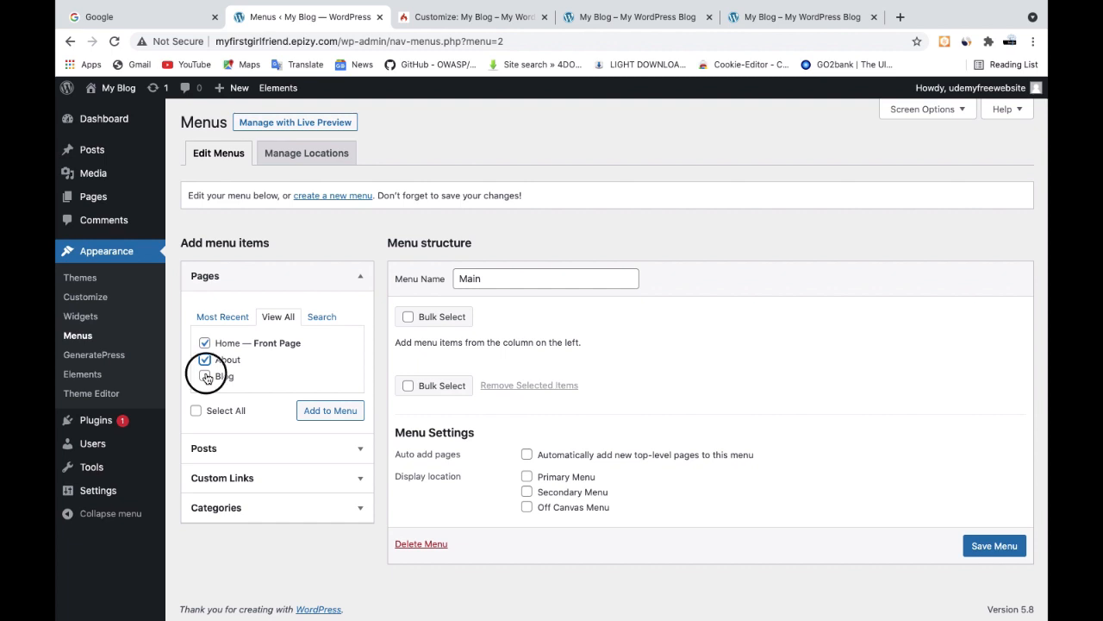
pyautogui.click(316, 411)
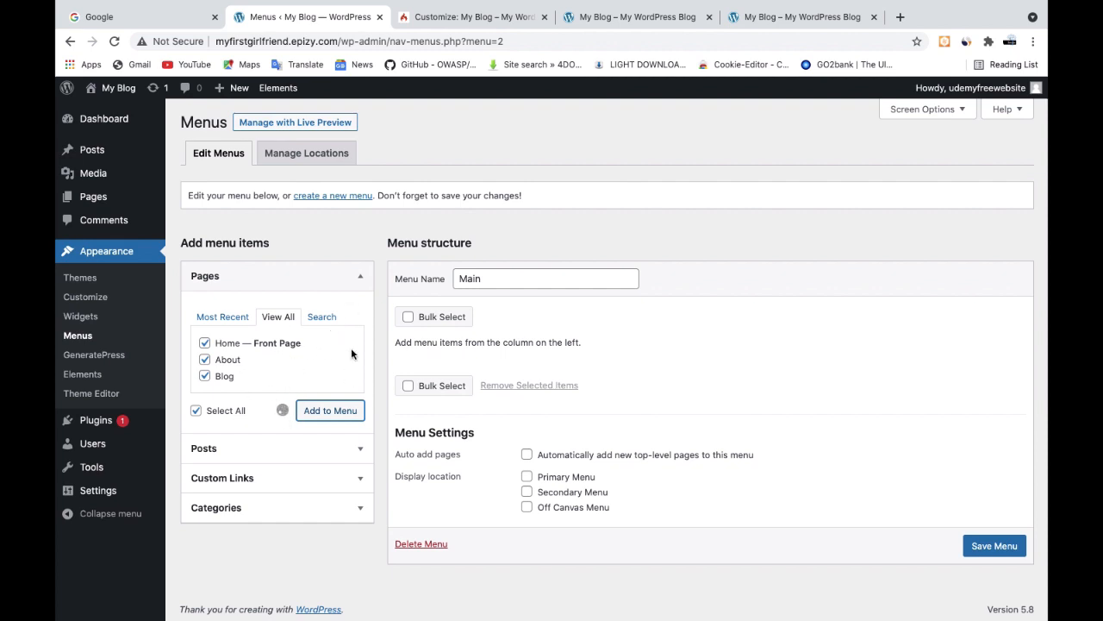
# Reload the Menus page, discarding unsaved changes, and list all pages available for the Main menu
pyautogui.click(529, 39)
pyautogui.press('Return')
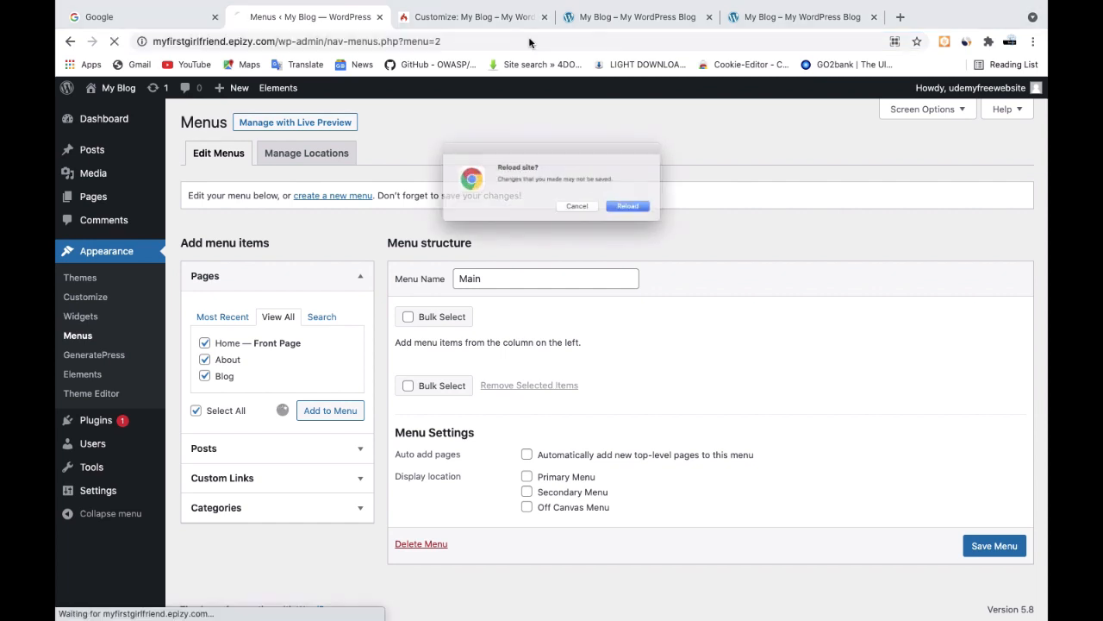
pyautogui.click(655, 214)
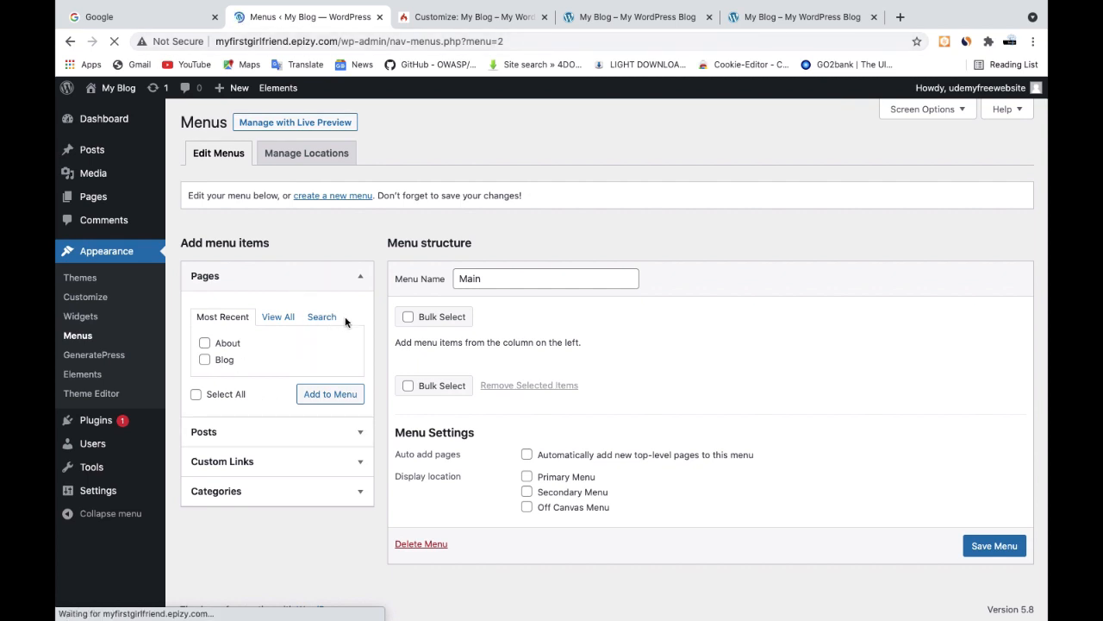
pyautogui.click(275, 316)
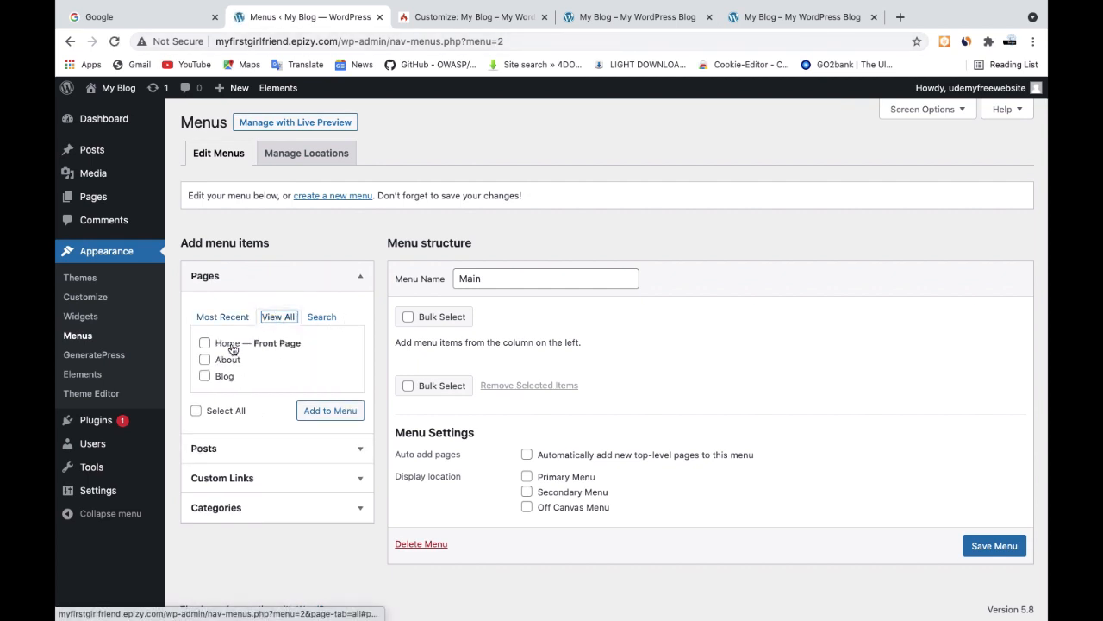
# Add the Home, About and Blog pages to the Main menu
pyautogui.click(206, 345)
pyautogui.click(205, 360)
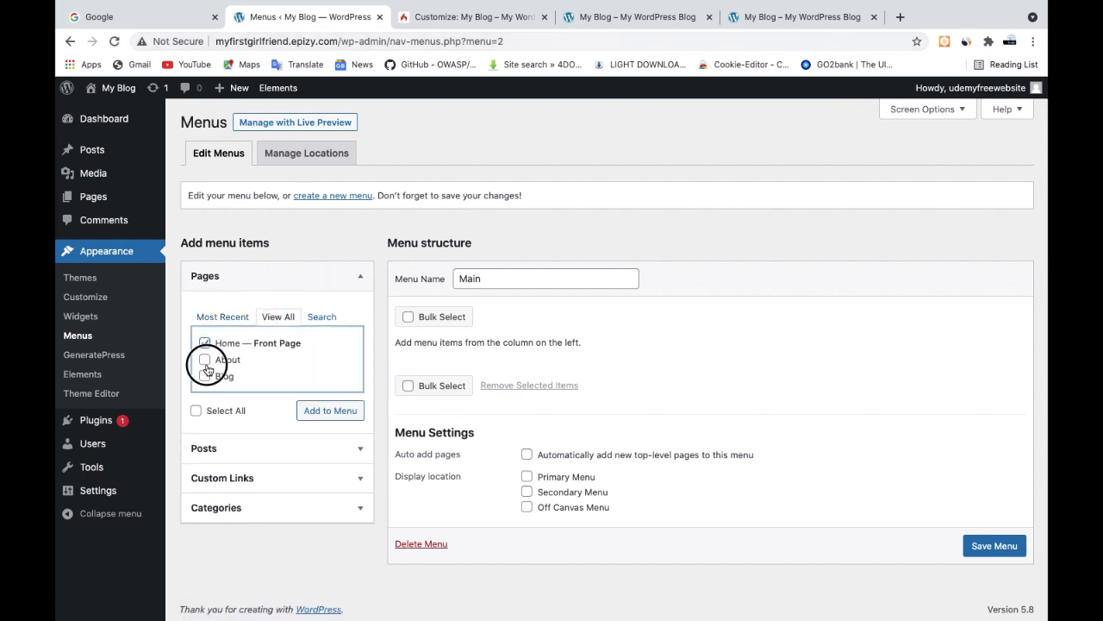
pyautogui.click(206, 377)
pyautogui.click(317, 411)
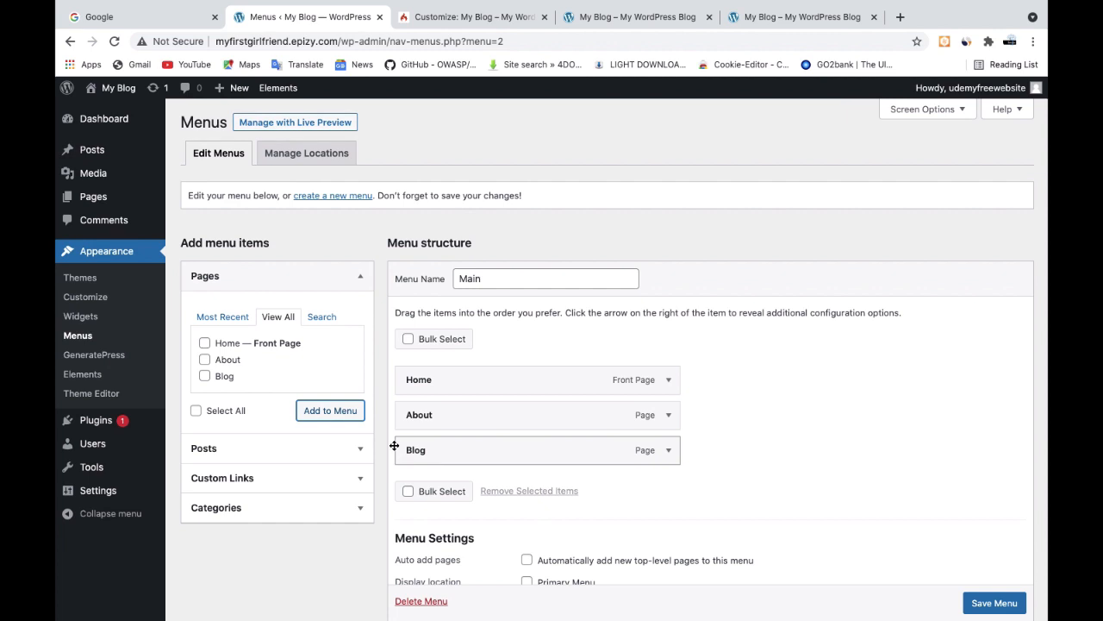
# Leave the menu editor without saving, set Blog as the posts page in the reading settings, and save
pyautogui.moveTo(98, 489)
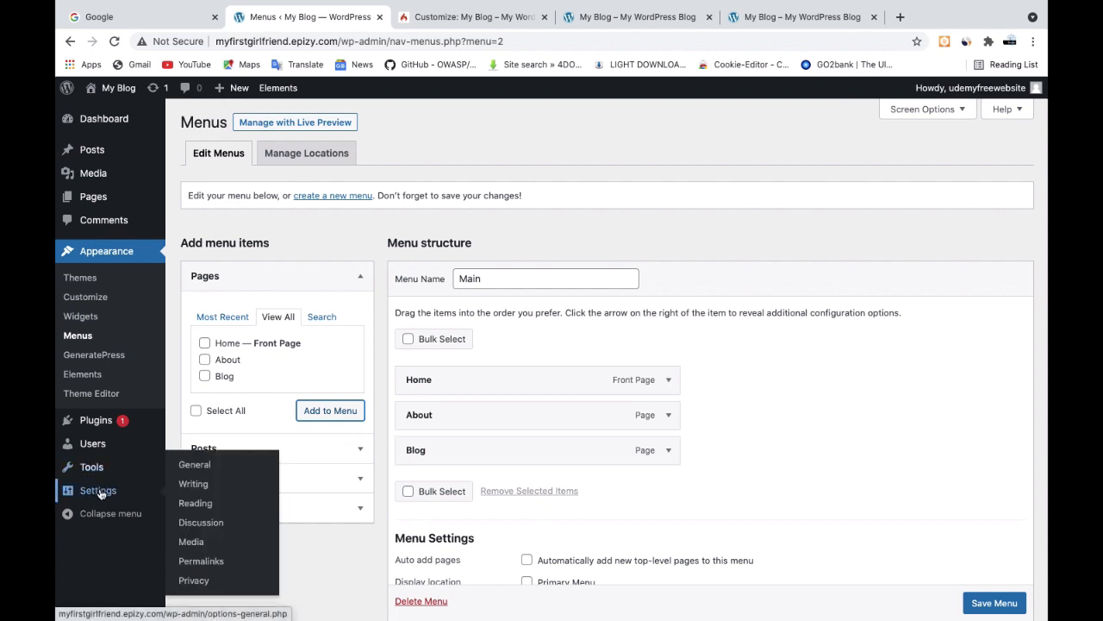
pyautogui.click(199, 510)
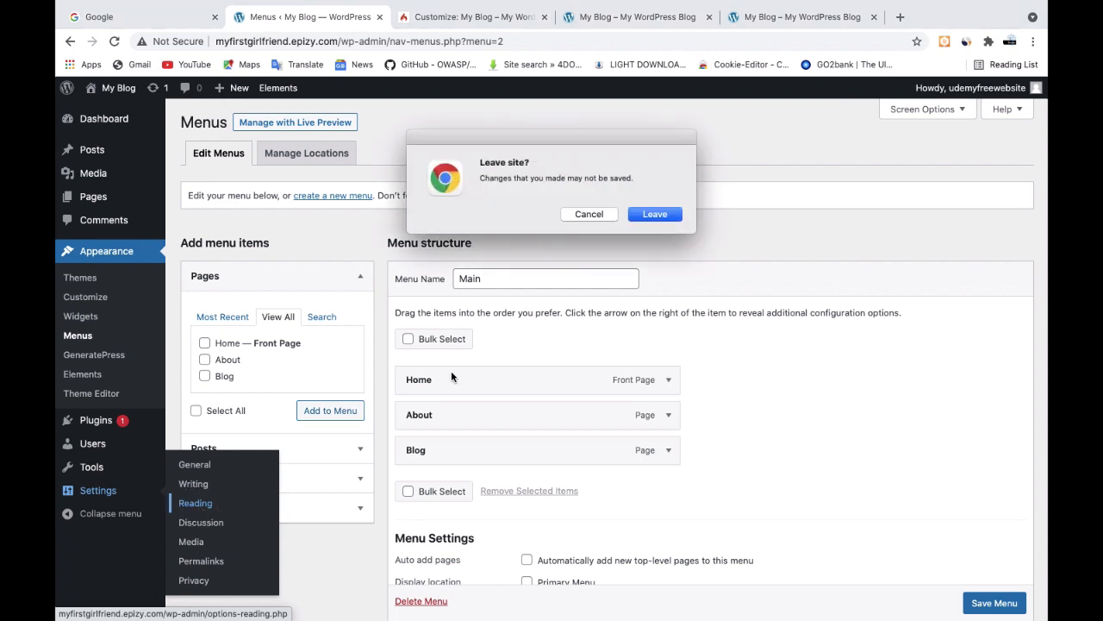
pyautogui.click(656, 215)
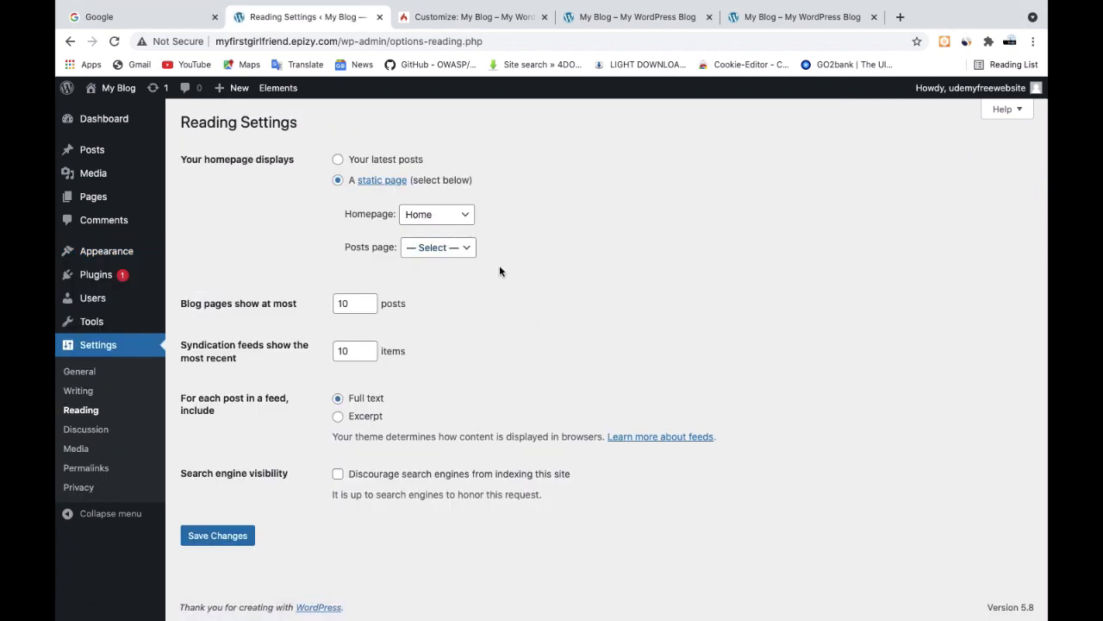
pyautogui.click(455, 248)
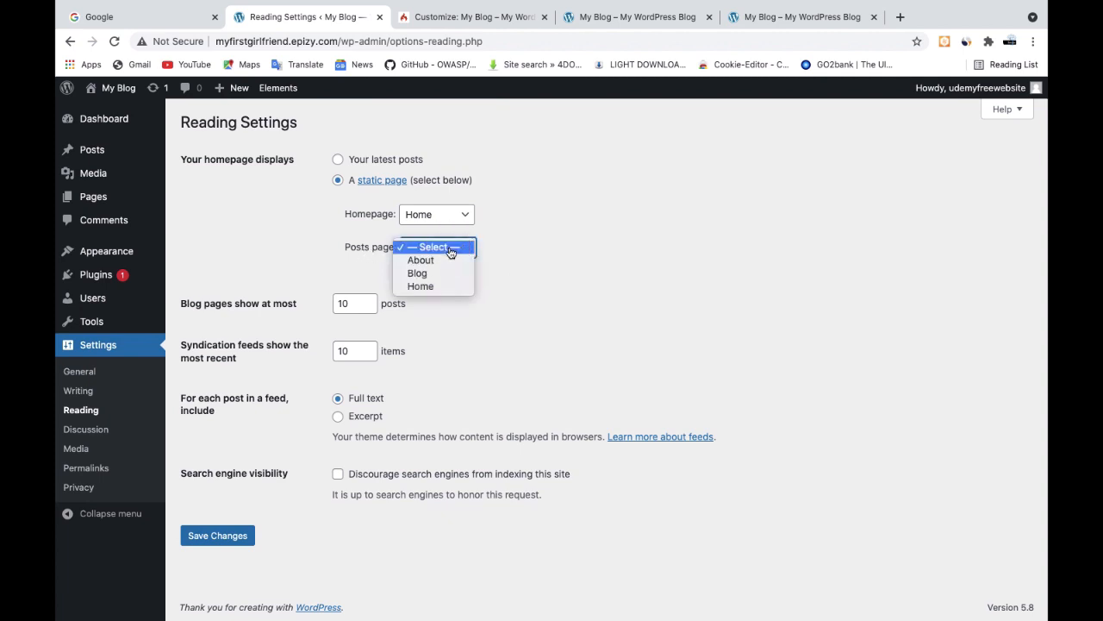
pyautogui.click(432, 274)
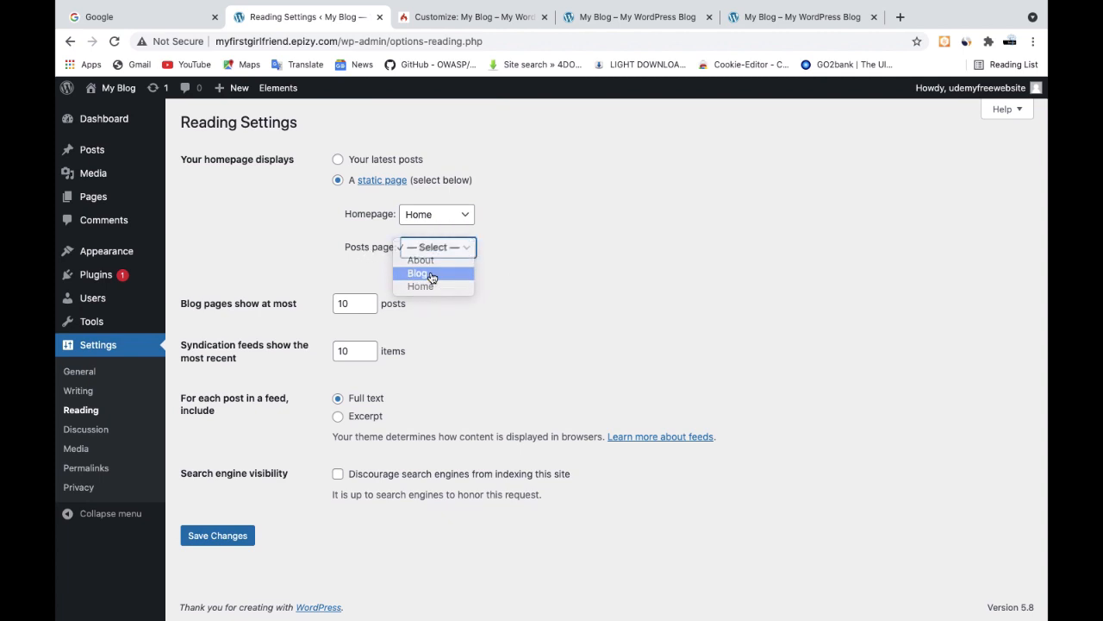
pyautogui.click(198, 538)
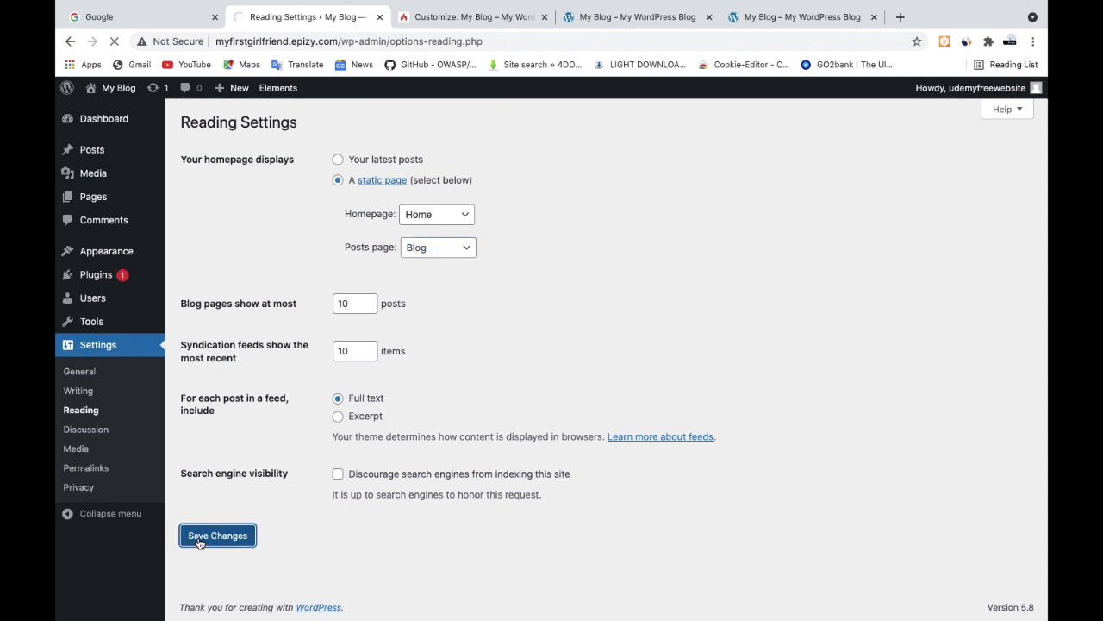
# Try to open the site's blog page at myfirstgirlfriend.epizy.com/blog/ and reload it
pyautogui.click(793, 16)
pyautogui.click(375, 41)
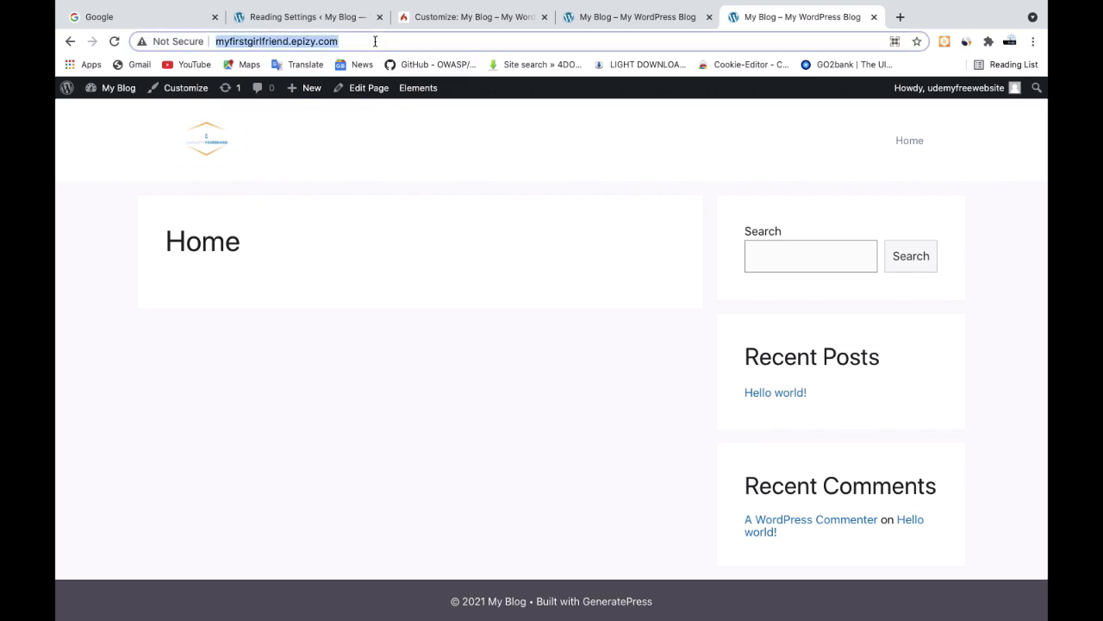
pyautogui.click(375, 41)
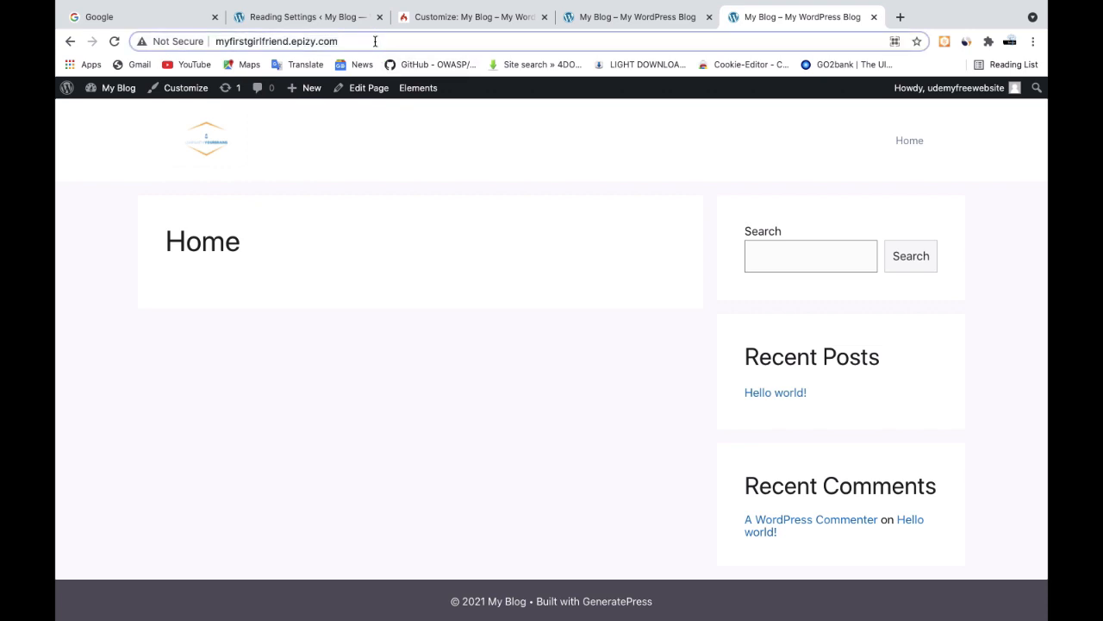
pyautogui.write('/')
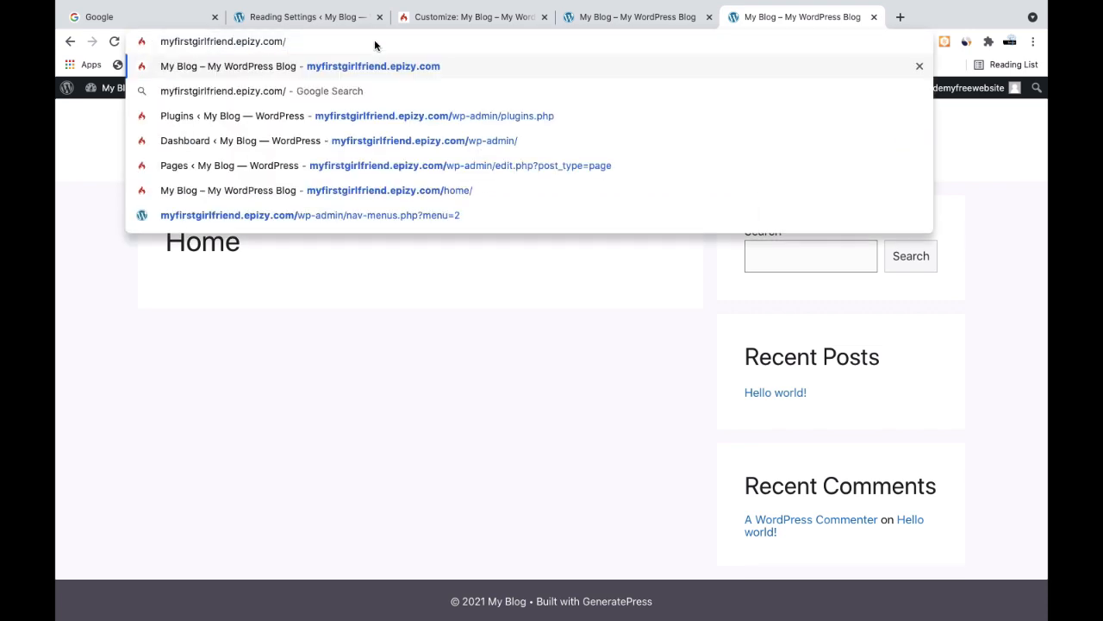
pyautogui.write('b')
pyautogui.press('BackSpace')
pyautogui.click(321, 15)
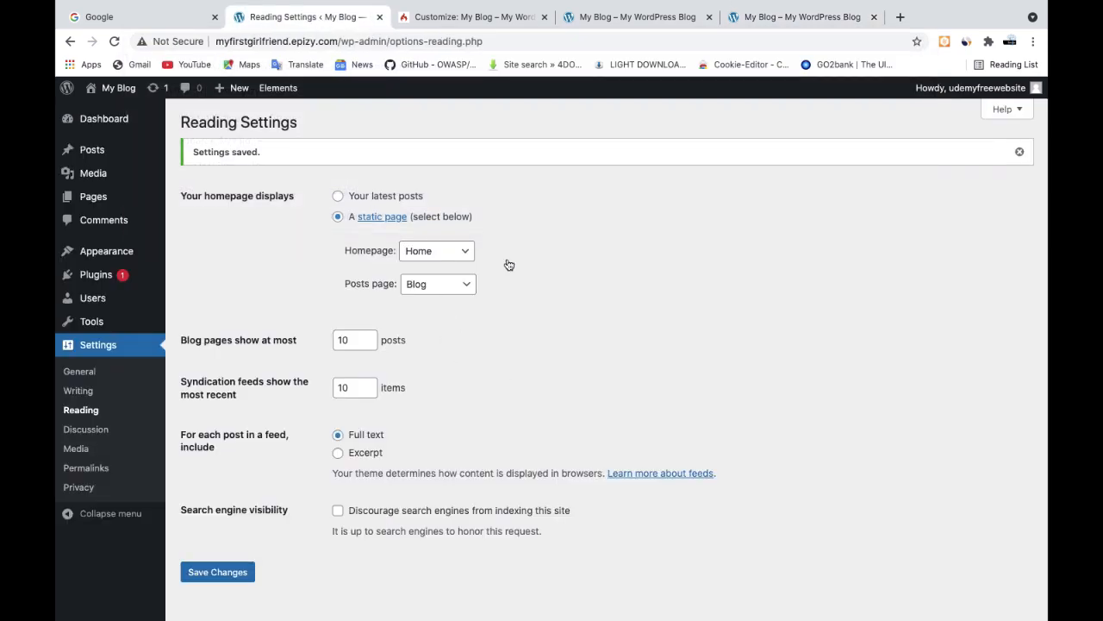
pyautogui.click(789, 16)
pyautogui.click(315, 43)
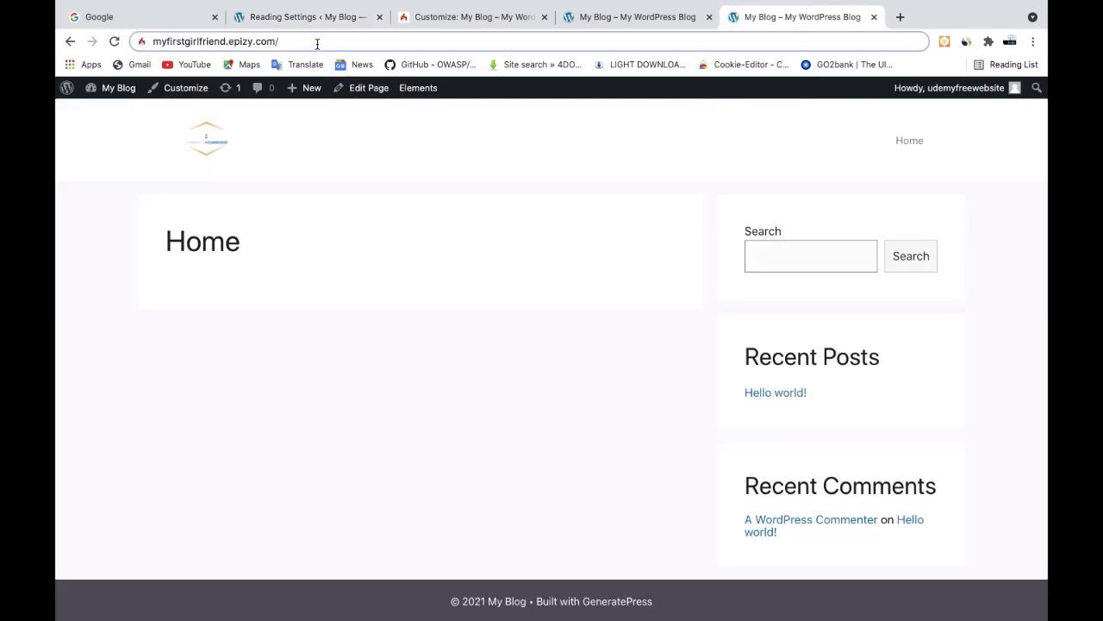
pyautogui.write('blog')
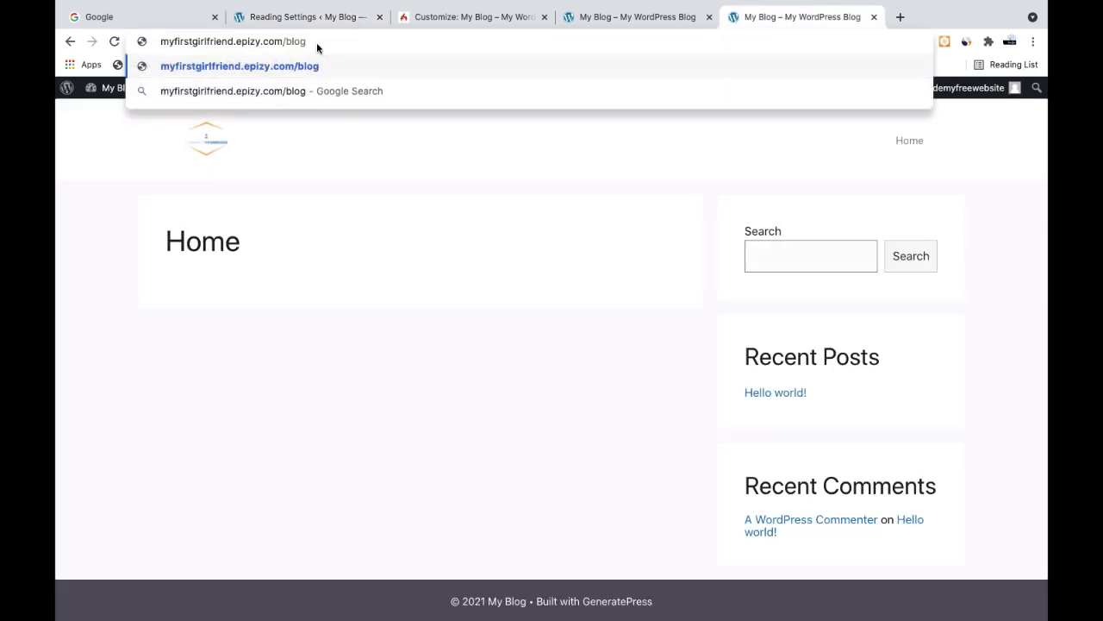
pyautogui.write('/')
pyautogui.press('Return')
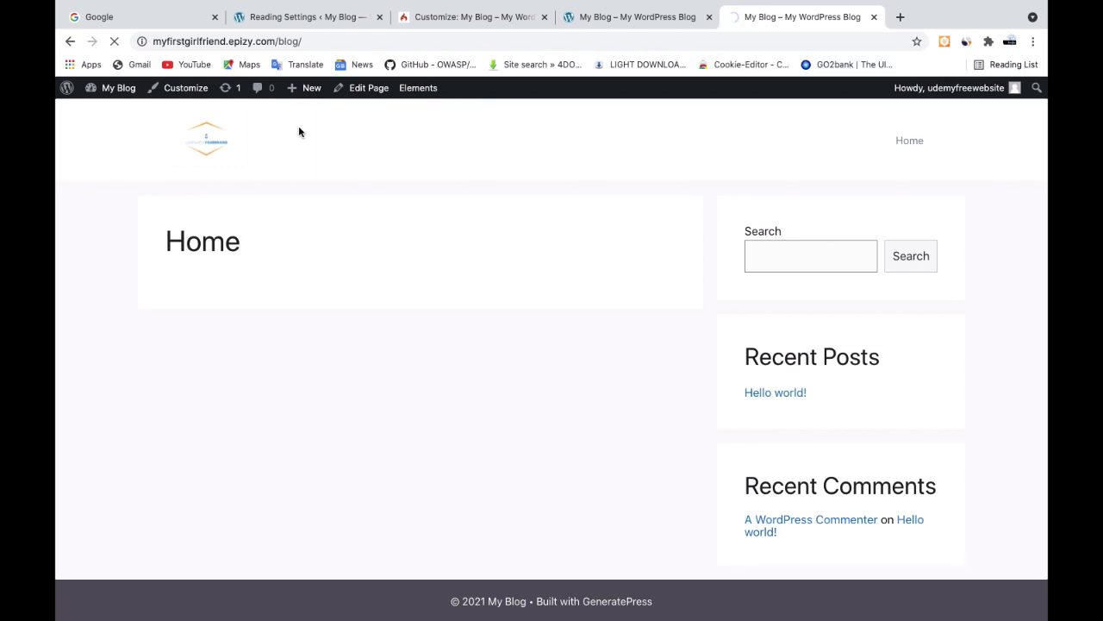
pyautogui.click(113, 42)
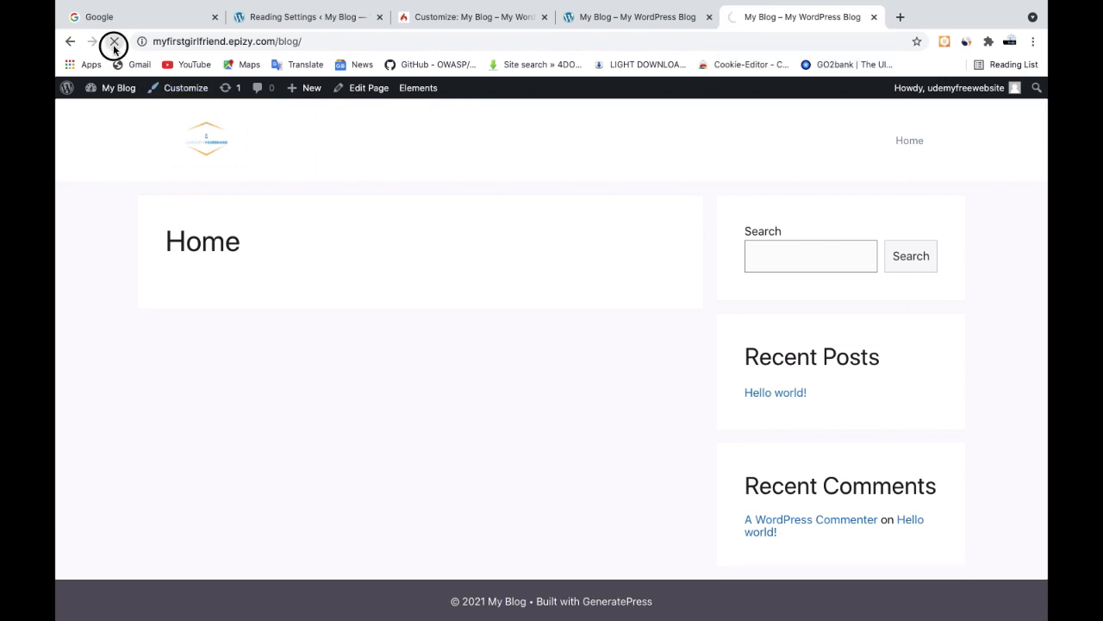
pyautogui.click(115, 48)
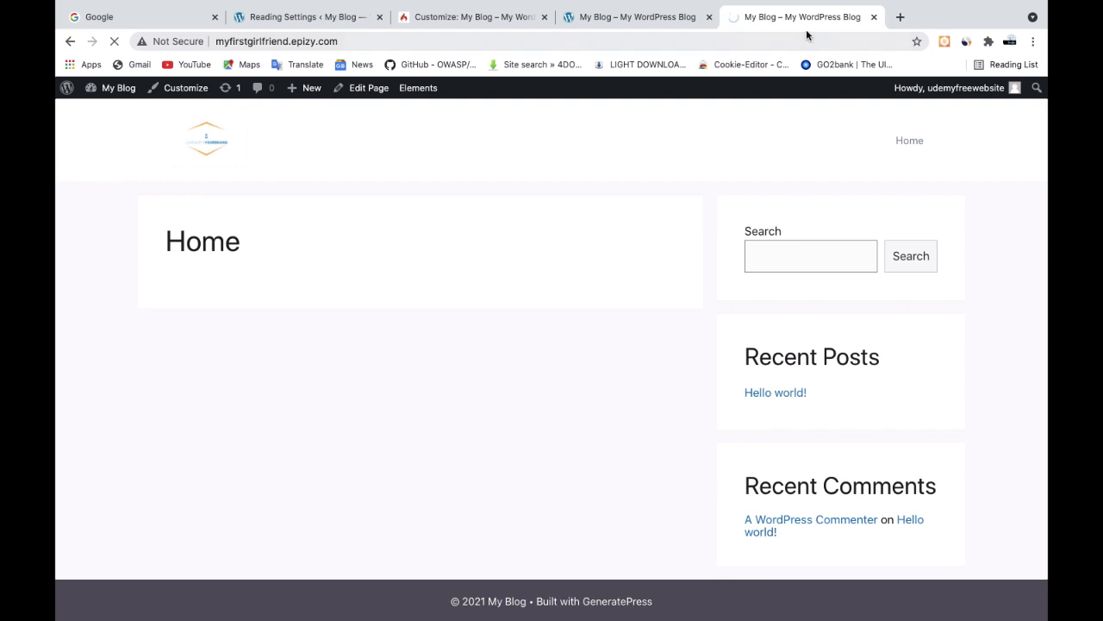
# Load google.com in place of the site customizer to check the internet connection
pyautogui.click(478, 20)
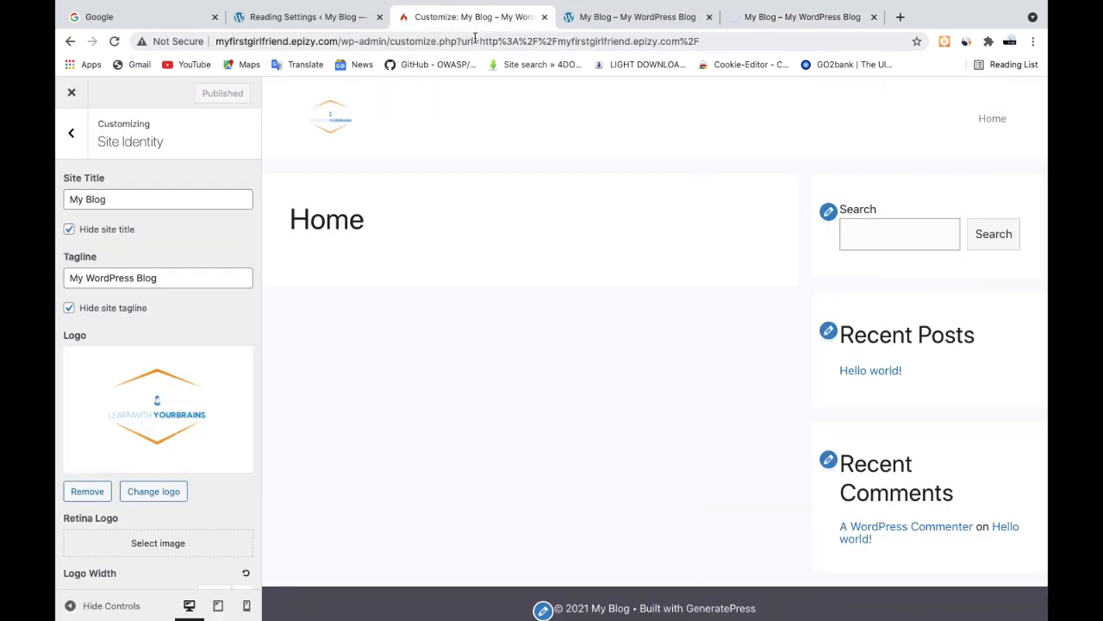
pyautogui.click(471, 41)
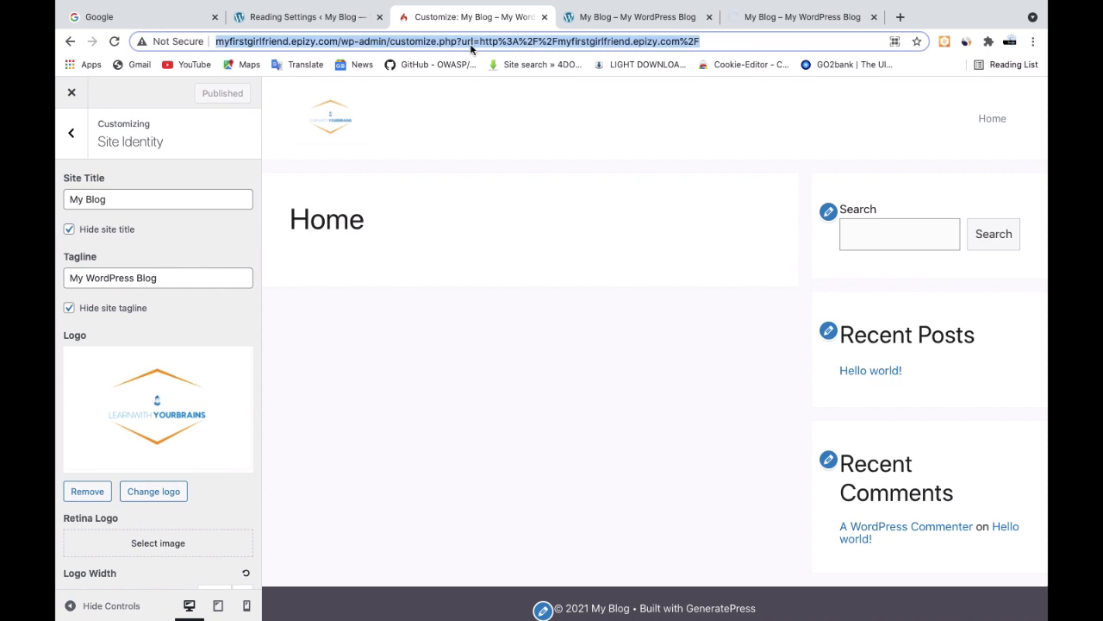
pyautogui.write('google.com')
pyautogui.press('Return')
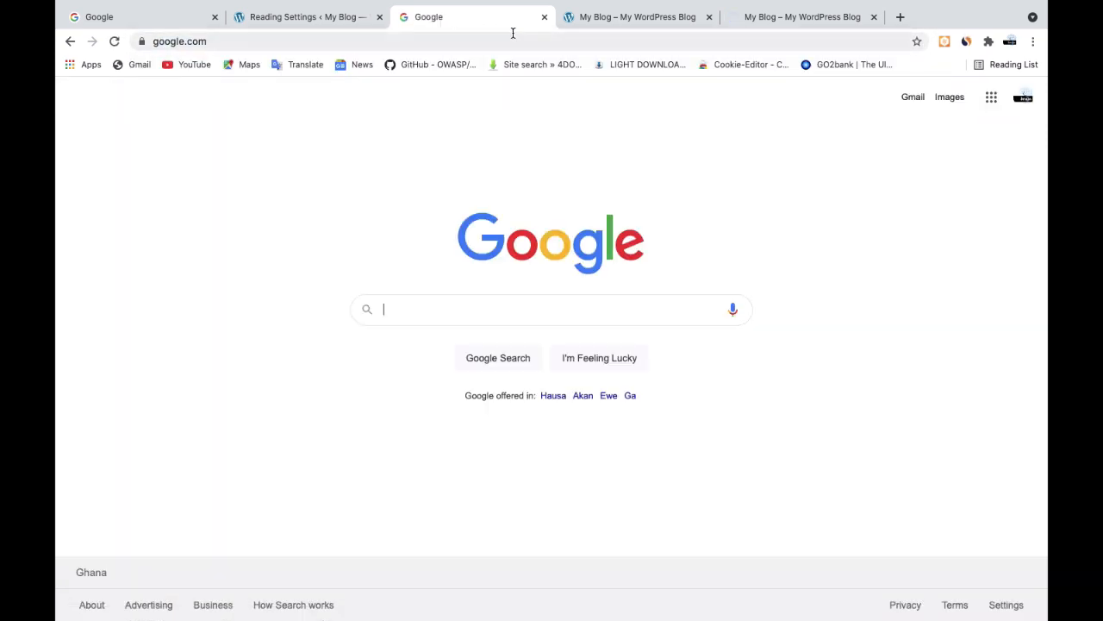
# Reload the site's front page and open the Blog page from its navigation
pyautogui.click(774, 16)
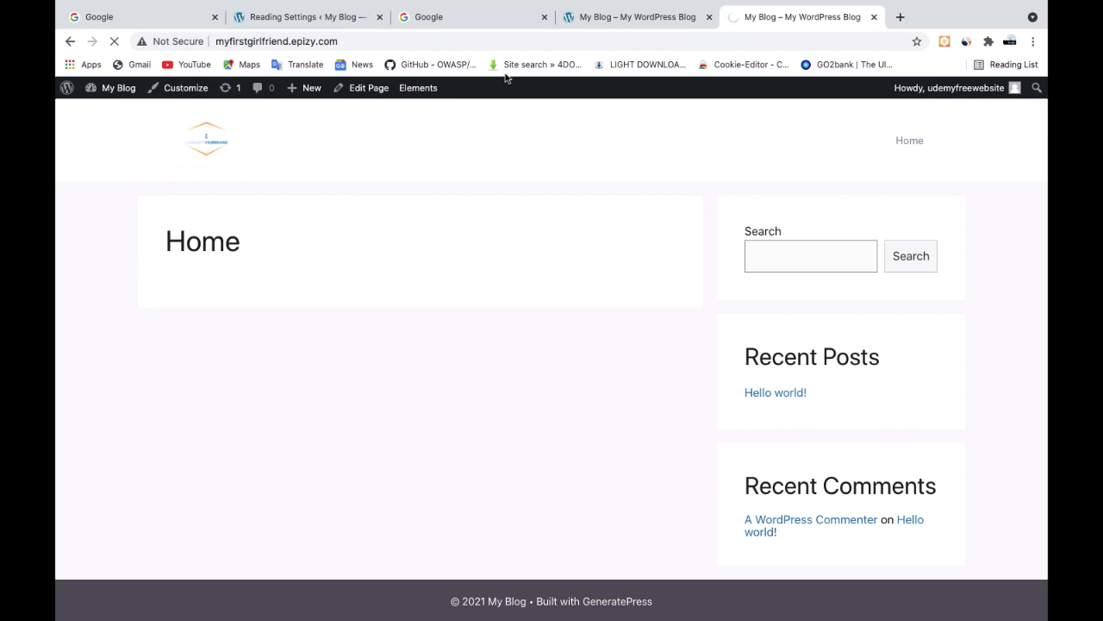
pyautogui.click(116, 46)
pyautogui.click(116, 46)
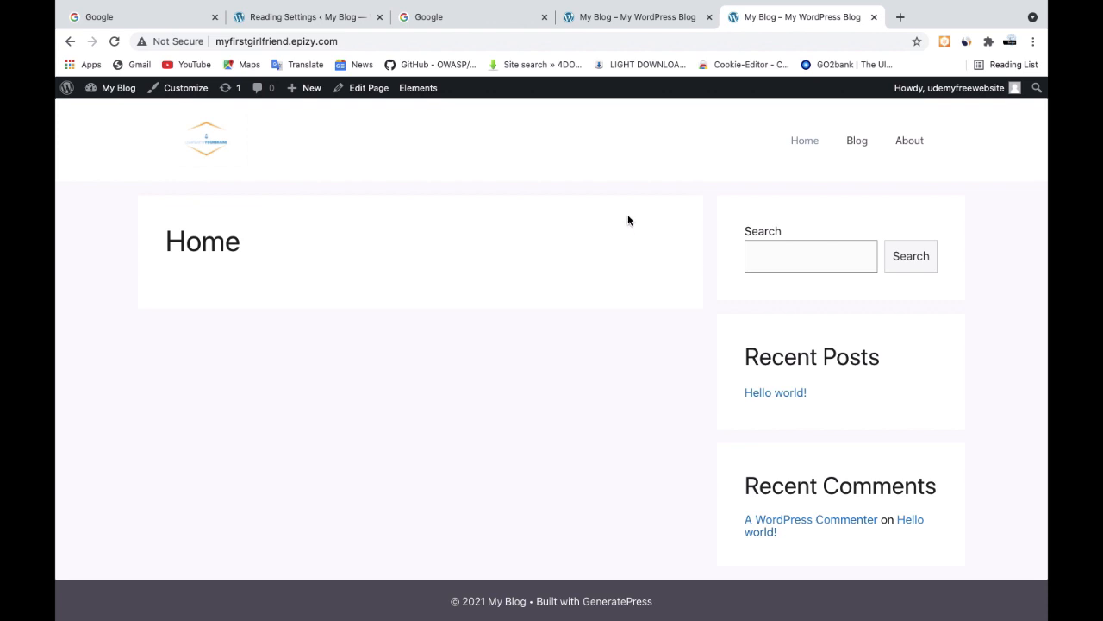
pyautogui.click(858, 143)
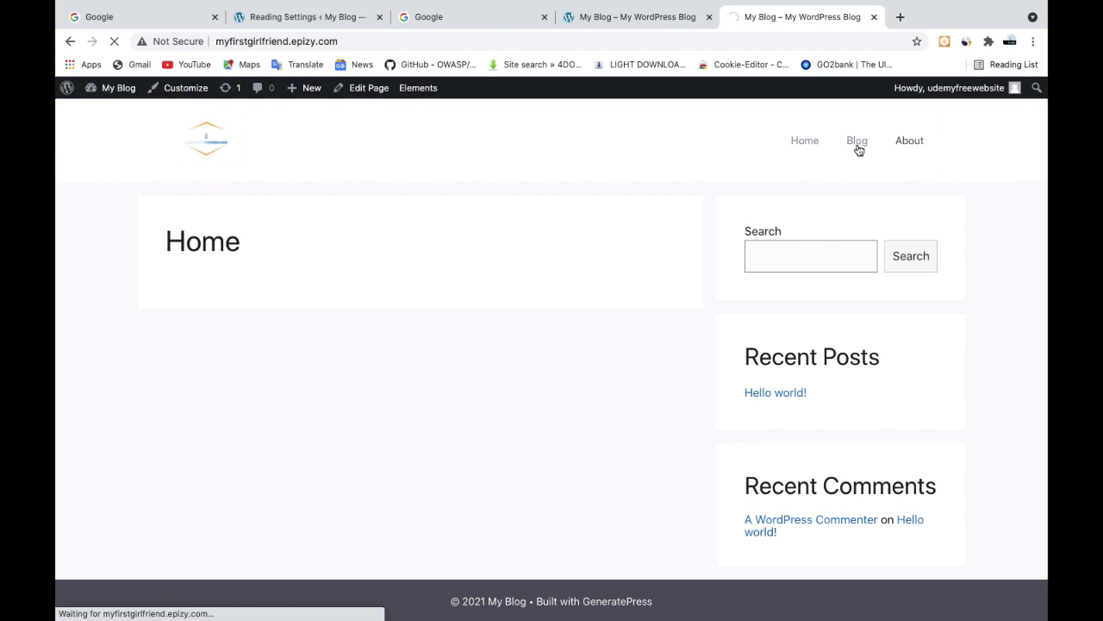
# Compare the site's Blog page and navigation with the reference site and the saved reading settings
pyautogui.click(624, 19)
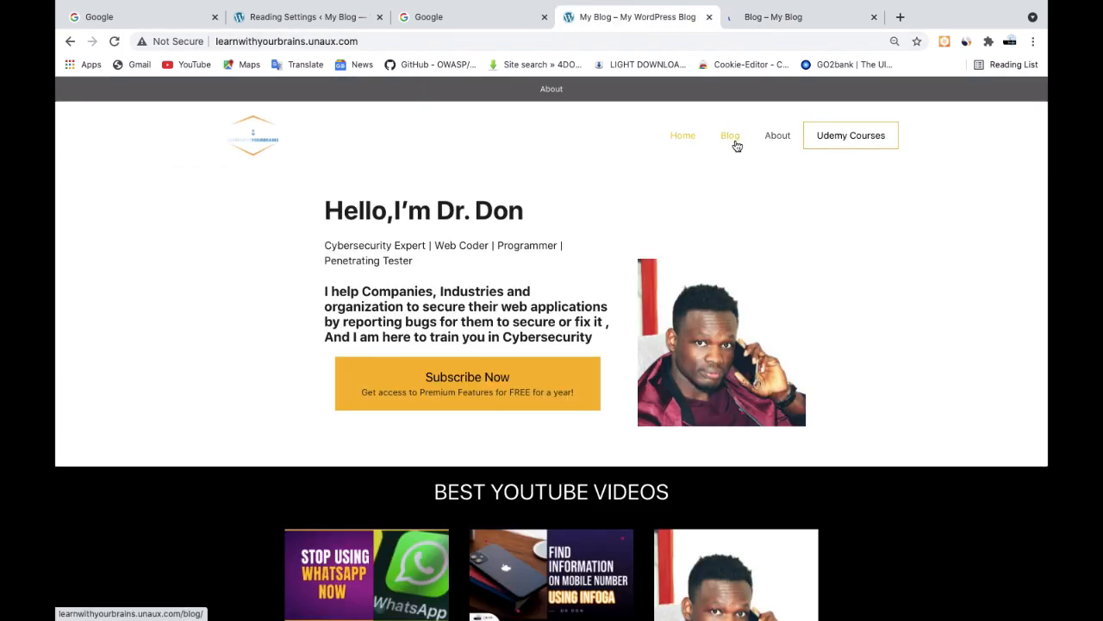
pyautogui.click(773, 19)
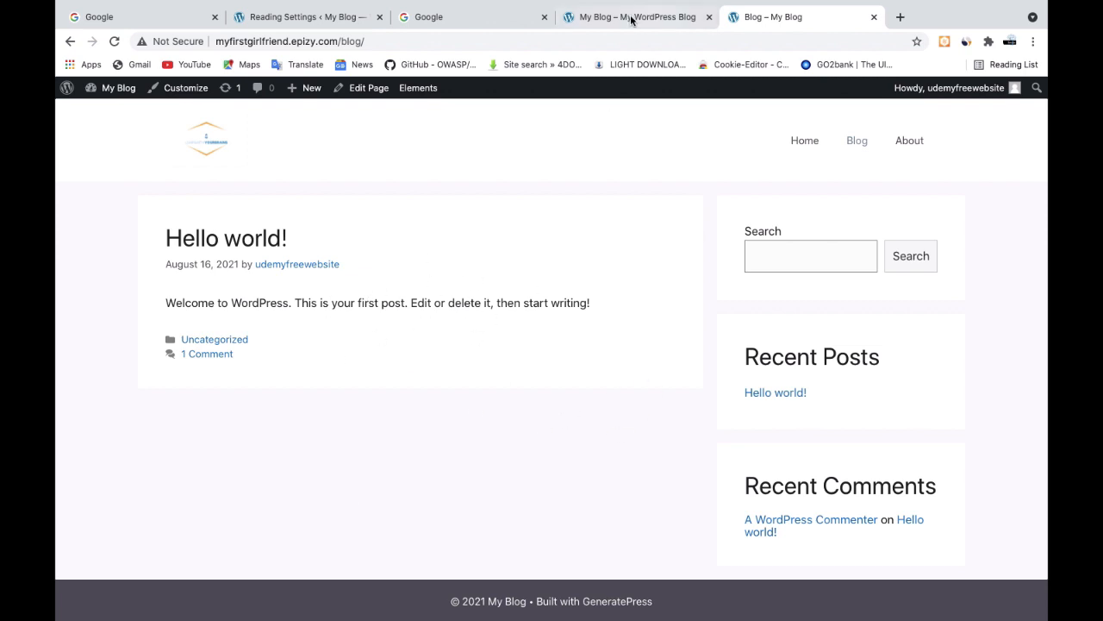
pyautogui.click(309, 26)
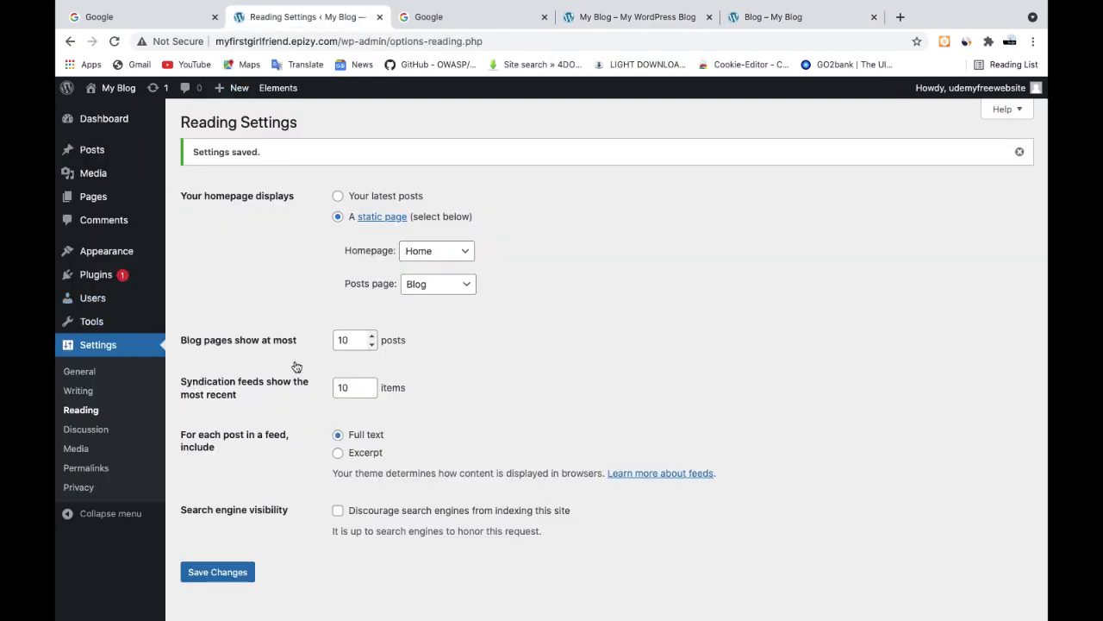
pyautogui.click(651, 17)
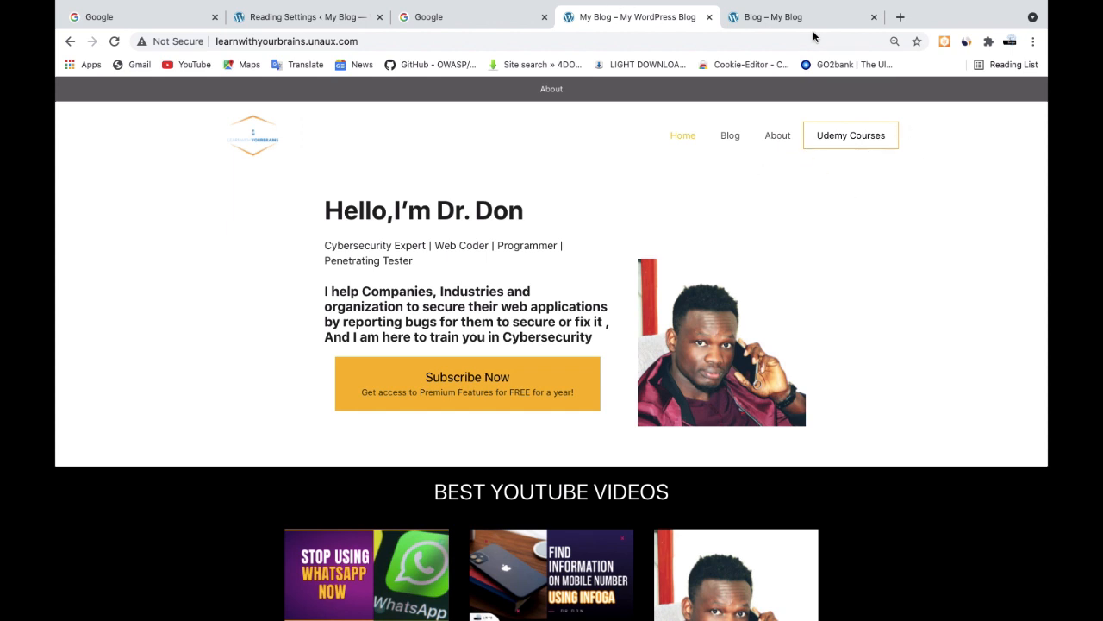
pyautogui.click(758, 17)
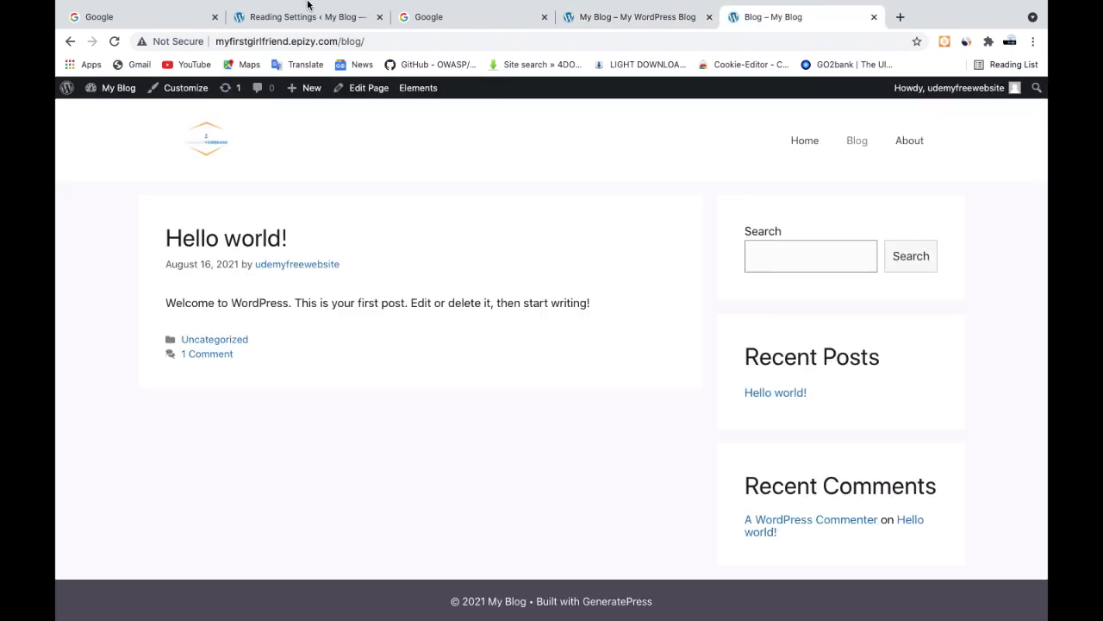
# Open the site's menu editor and list all pages available for the Main menu
pyautogui.click(307, 19)
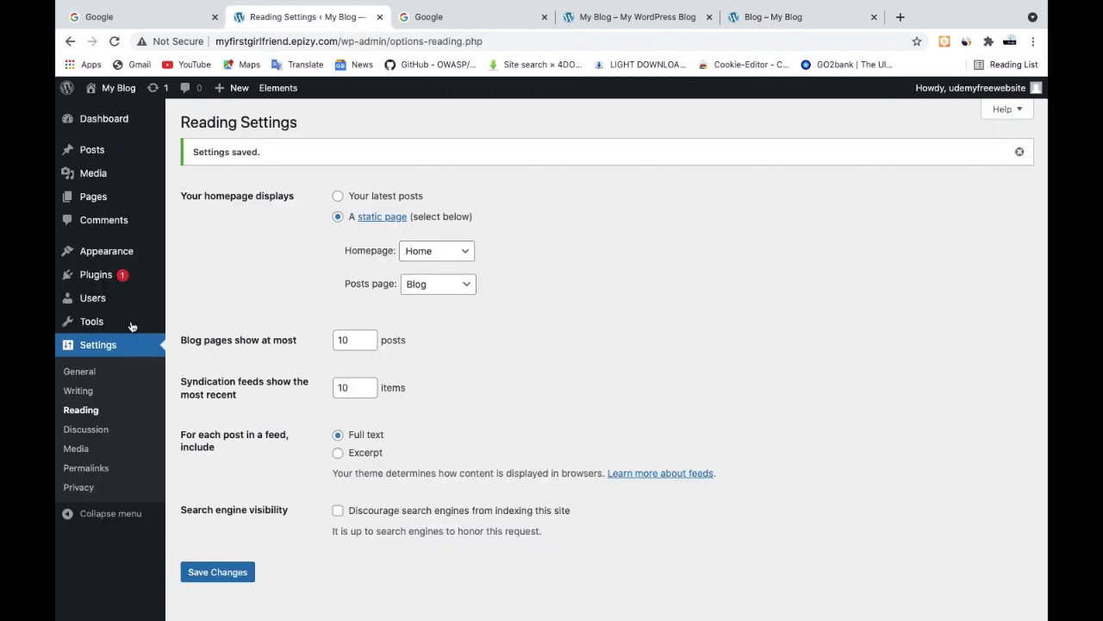
pyautogui.moveTo(111, 275)
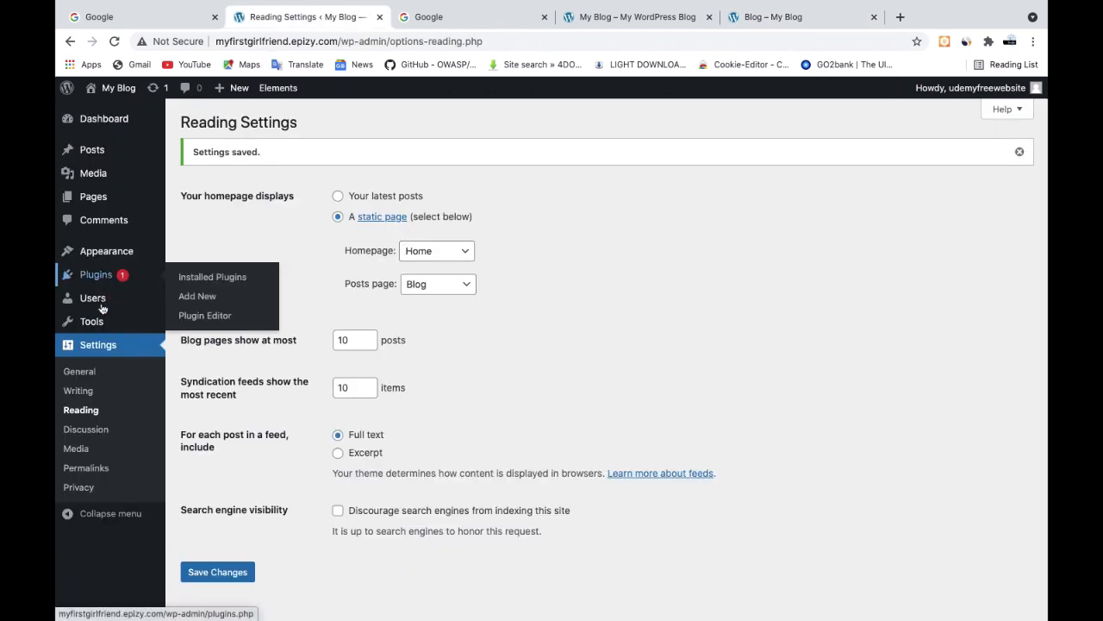
pyautogui.moveTo(108, 250)
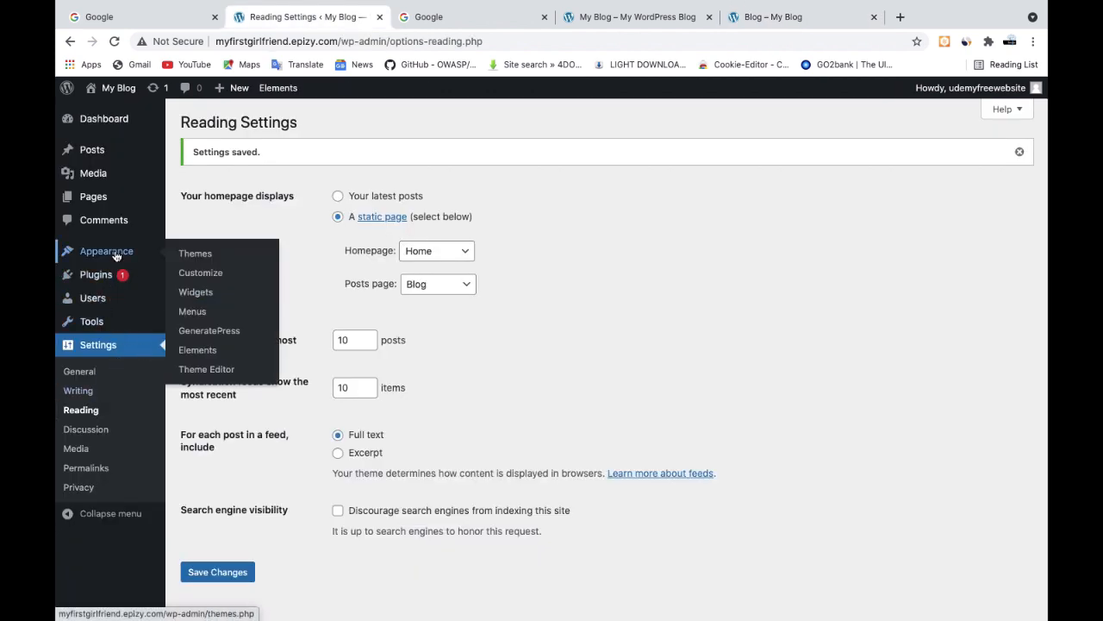
pyautogui.click(206, 317)
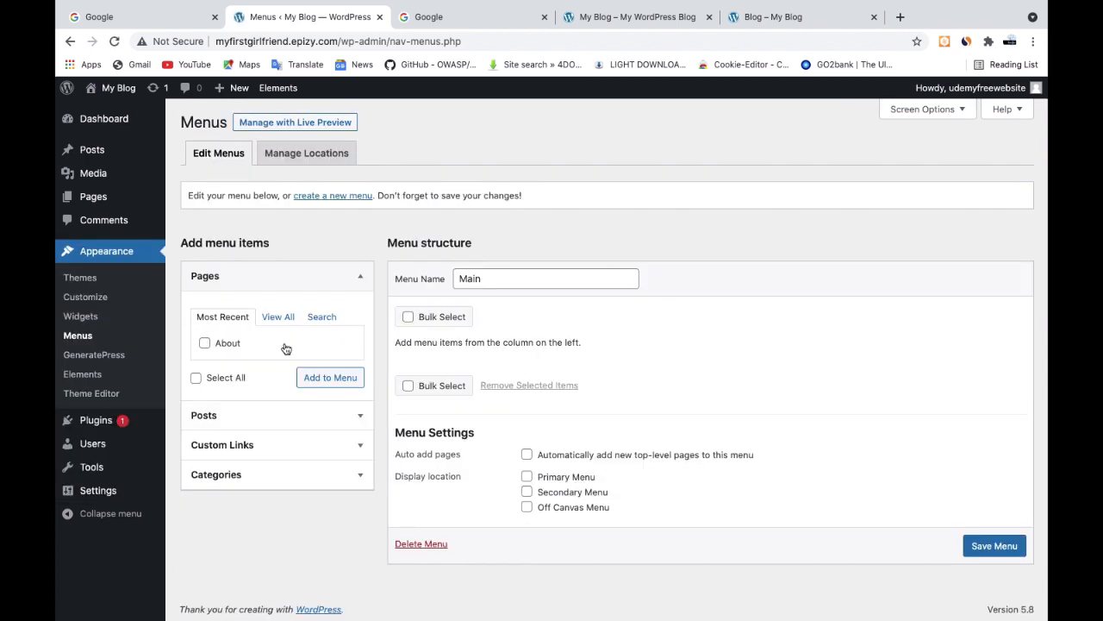
pyautogui.click(274, 318)
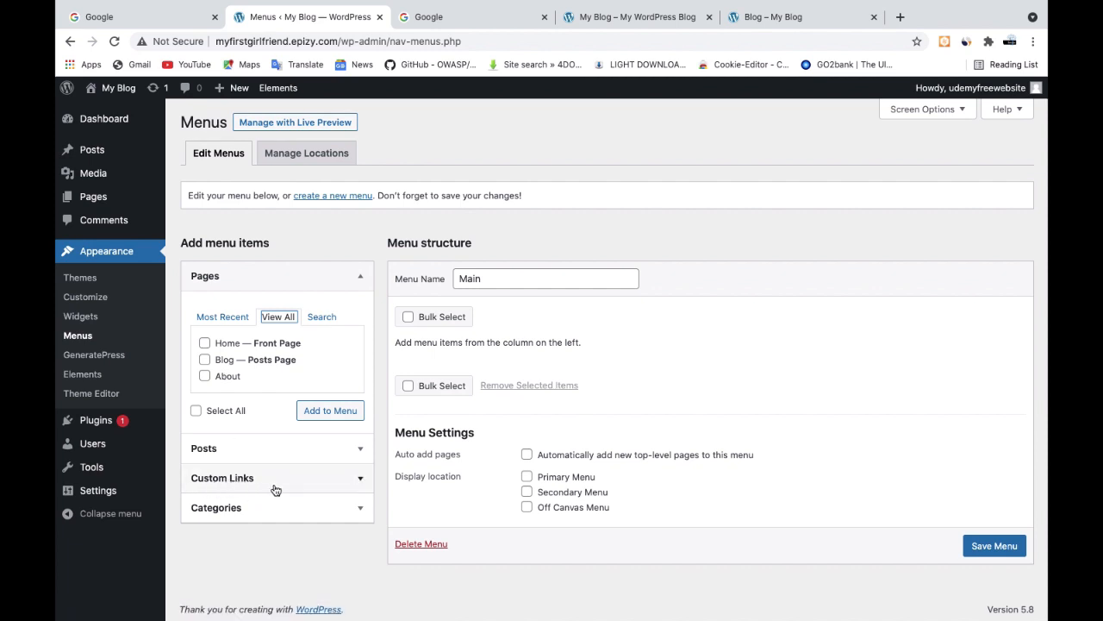
# Add a custom link with the URL # and the link text "udemy Courses" to the Main menu
pyautogui.click(275, 489)
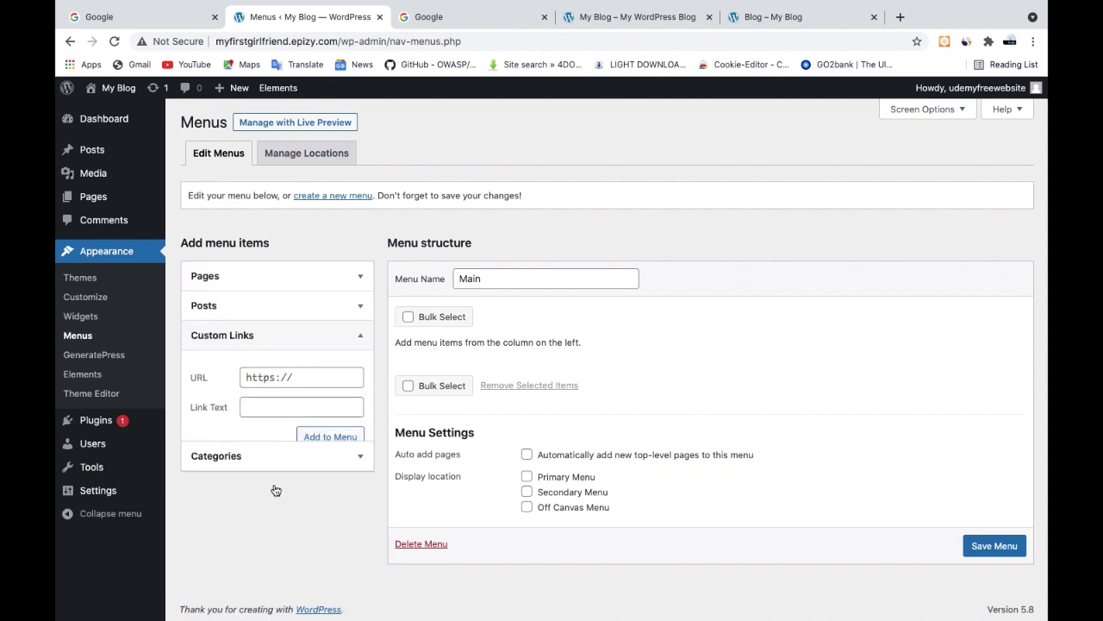
pyautogui.click(308, 379)
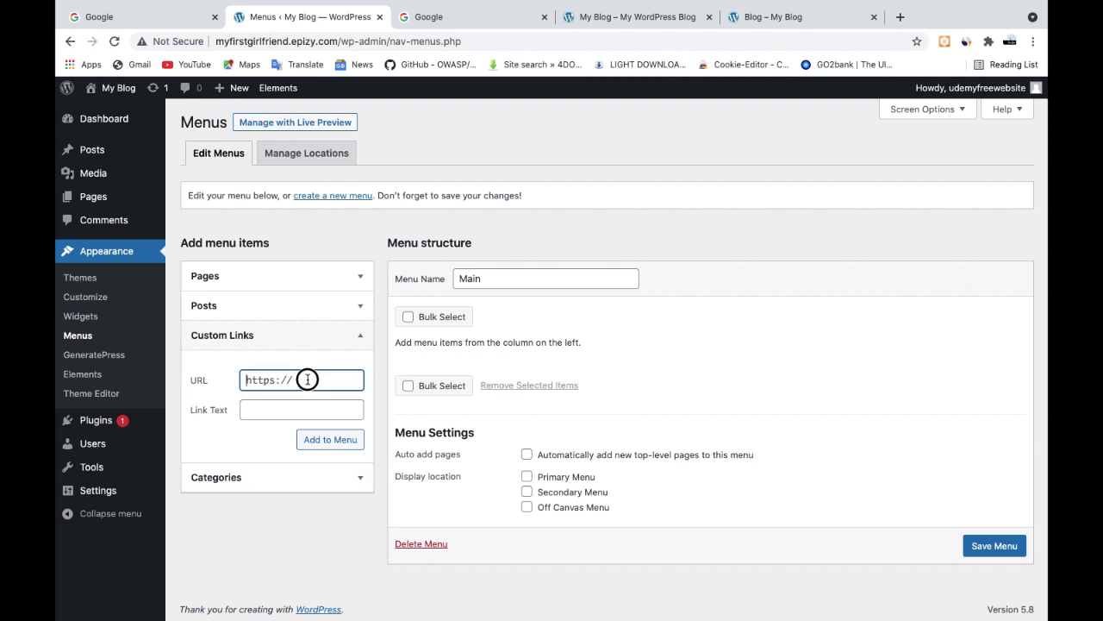
pyautogui.click(244, 375)
pyautogui.press('super+a')
pyautogui.write('#')
pyautogui.click(262, 405)
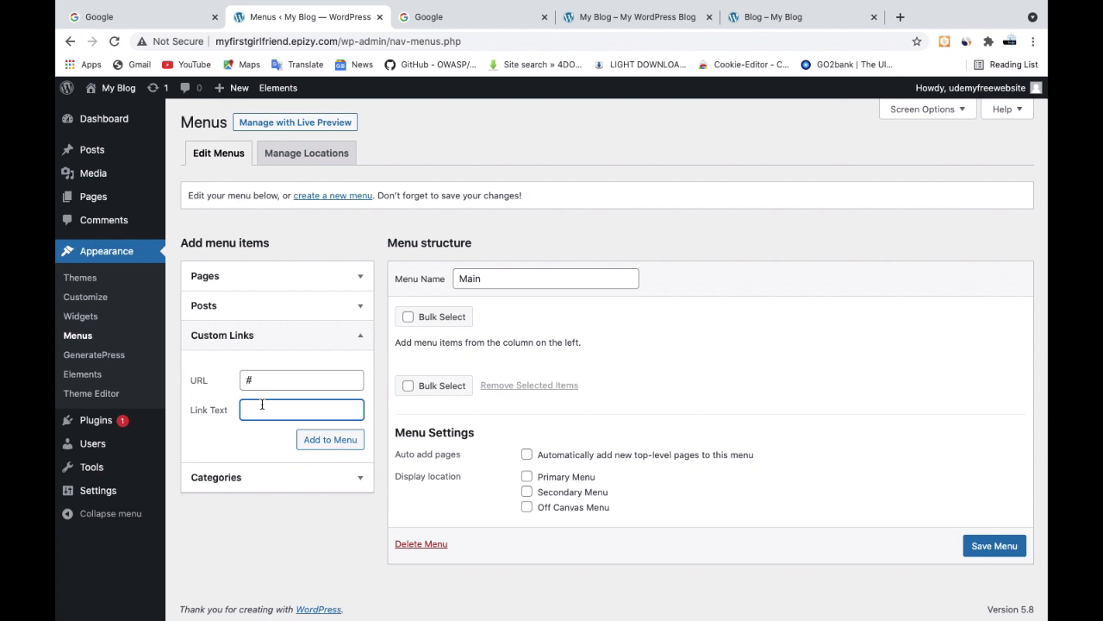
pyautogui.write('udemy Courses')
pyautogui.click(321, 441)
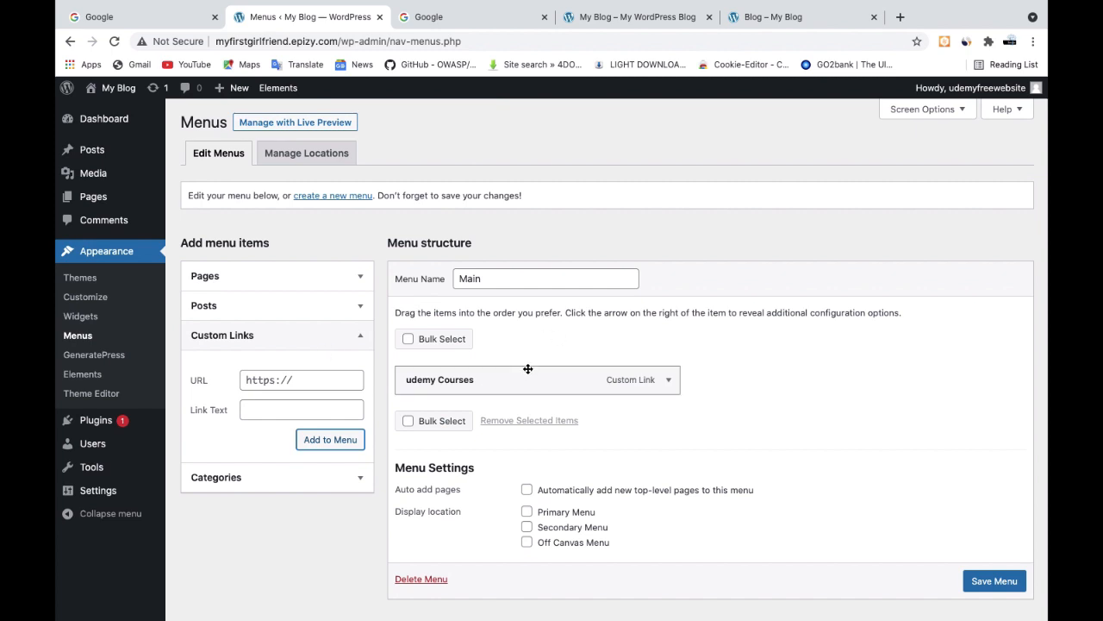
# Save the Main menu with its new custom link
pyautogui.click(511, 280)
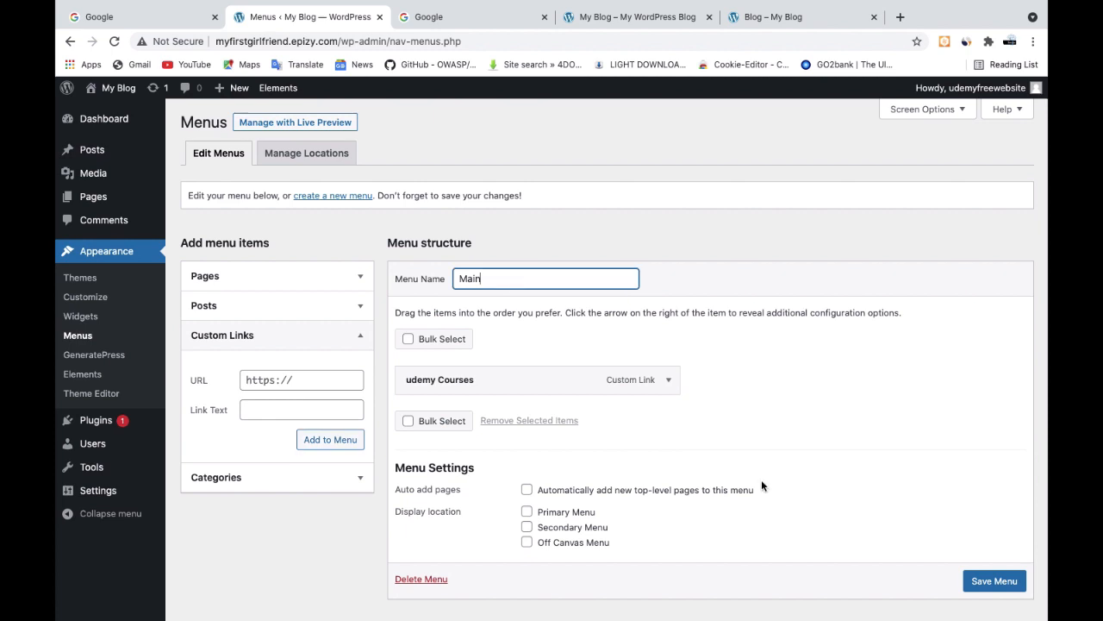
pyautogui.click(987, 582)
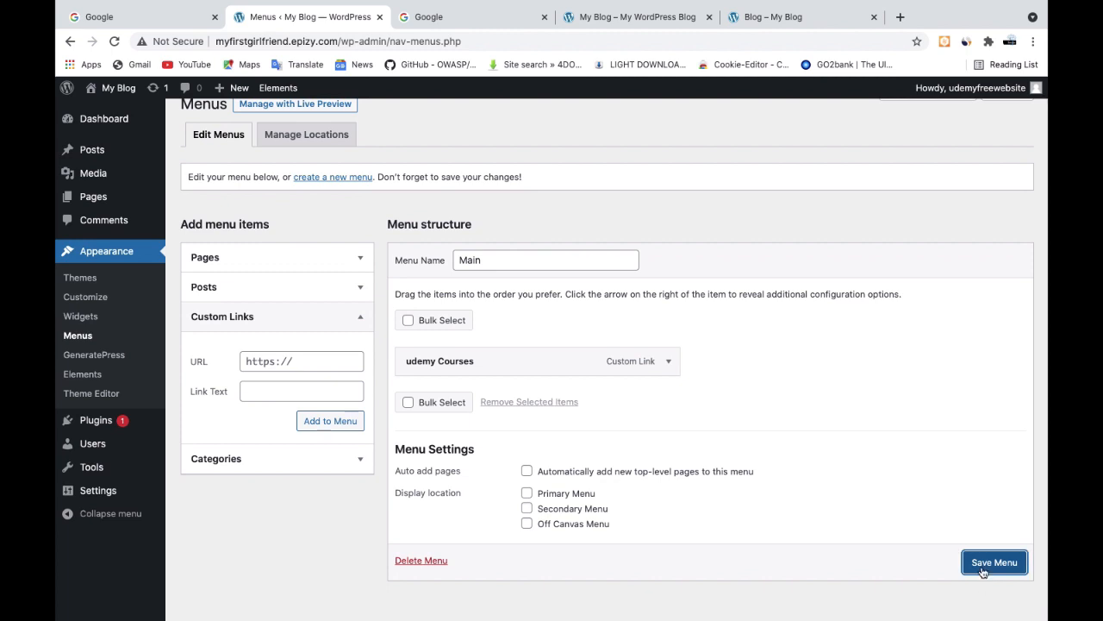
pyautogui.click(981, 563)
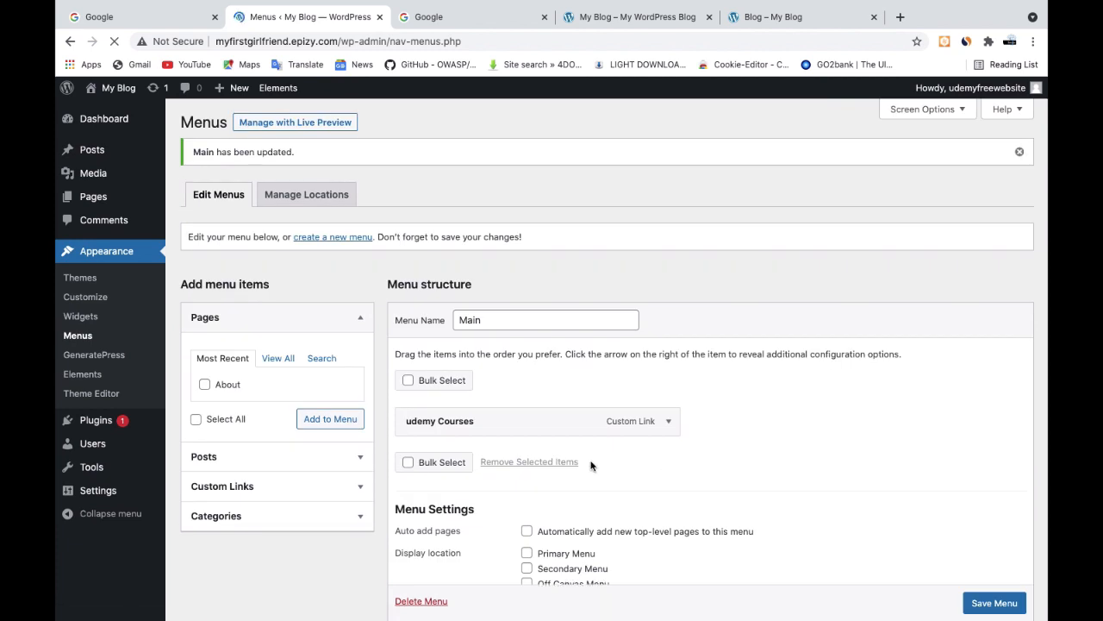
# List all pages available for the menu and reload the site's Blog page to check its navigation
pyautogui.click(281, 361)
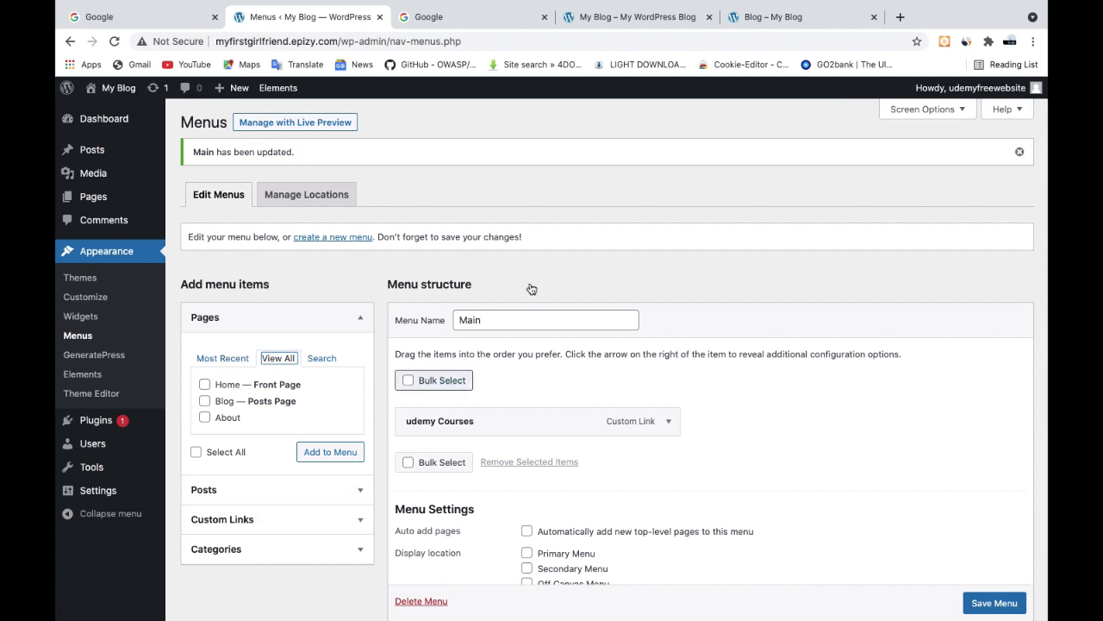
pyautogui.click(779, 17)
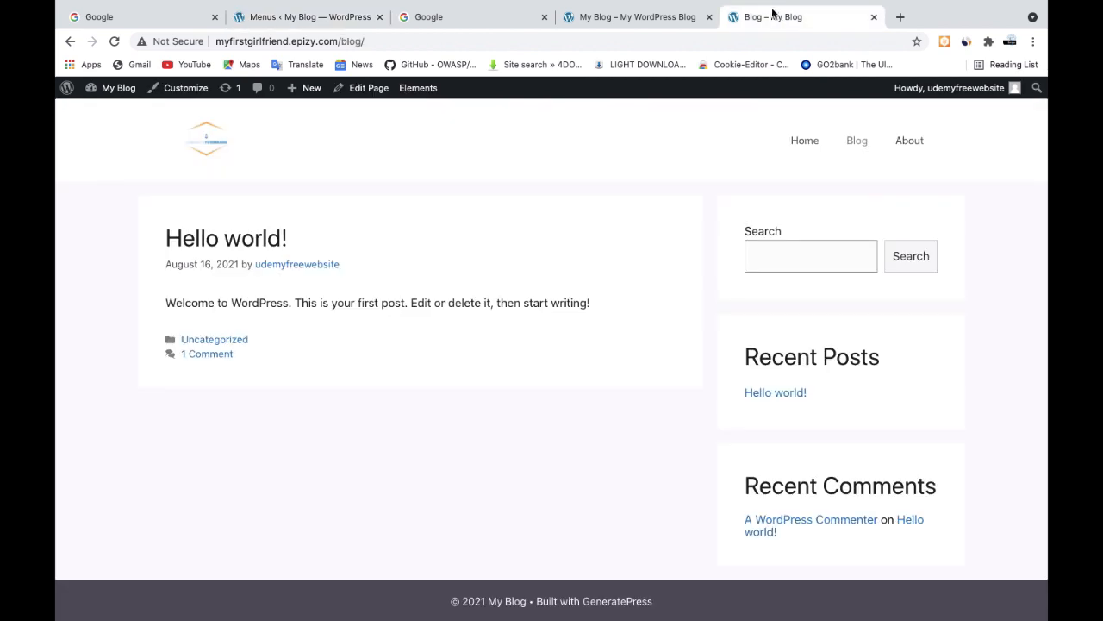
pyautogui.click(114, 41)
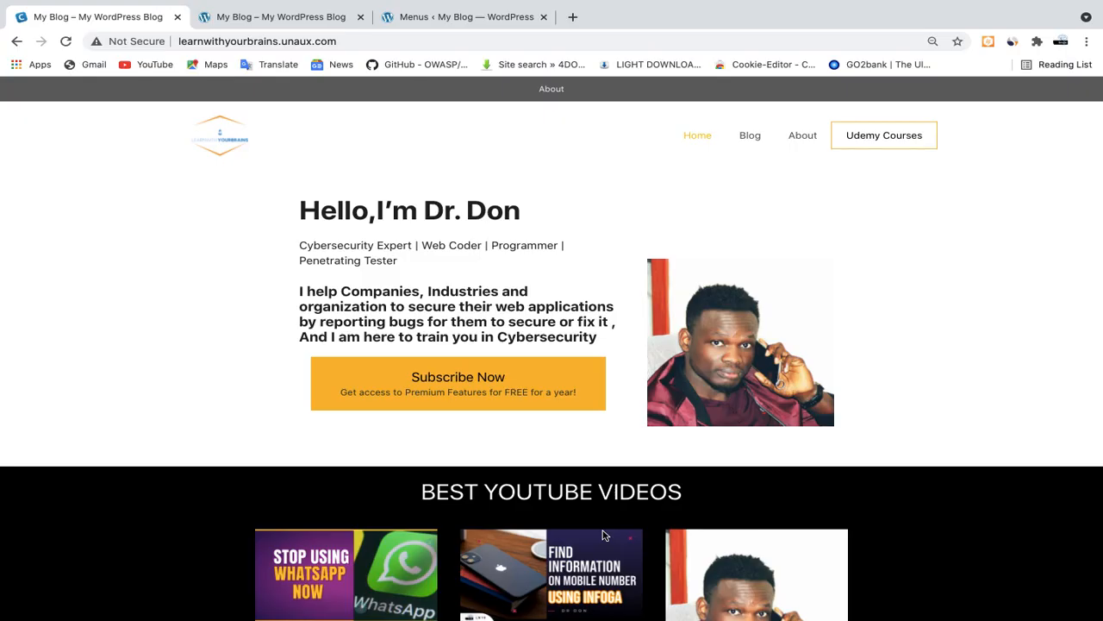
# Return to the menu editor and expand the Udemy Courses custom link to examine its settings
pyautogui.click(453, 17)
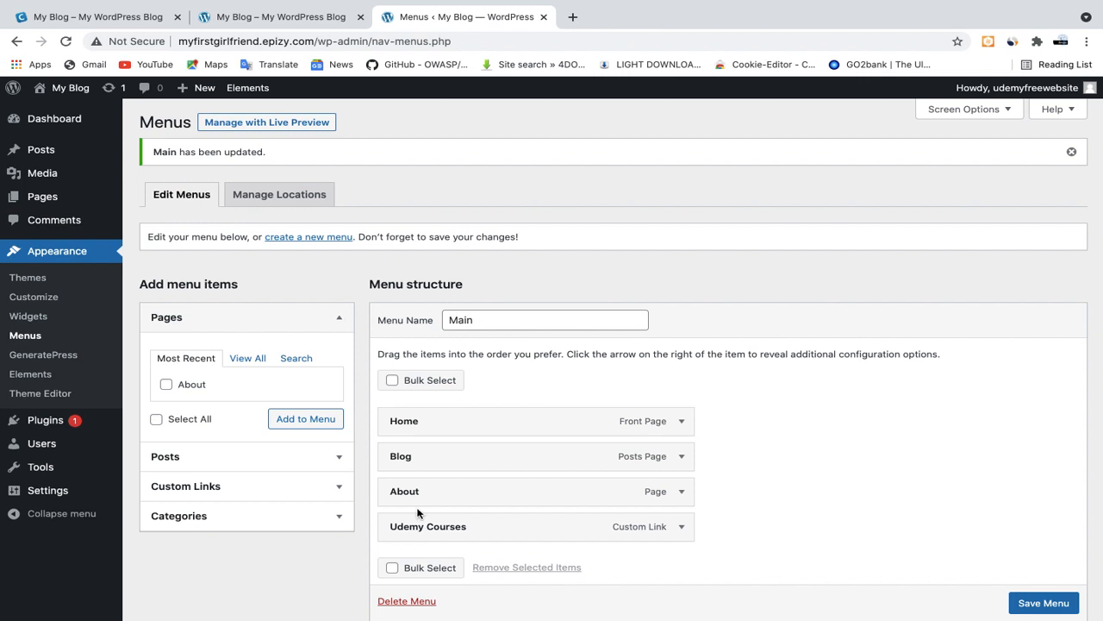
pyautogui.click(681, 528)
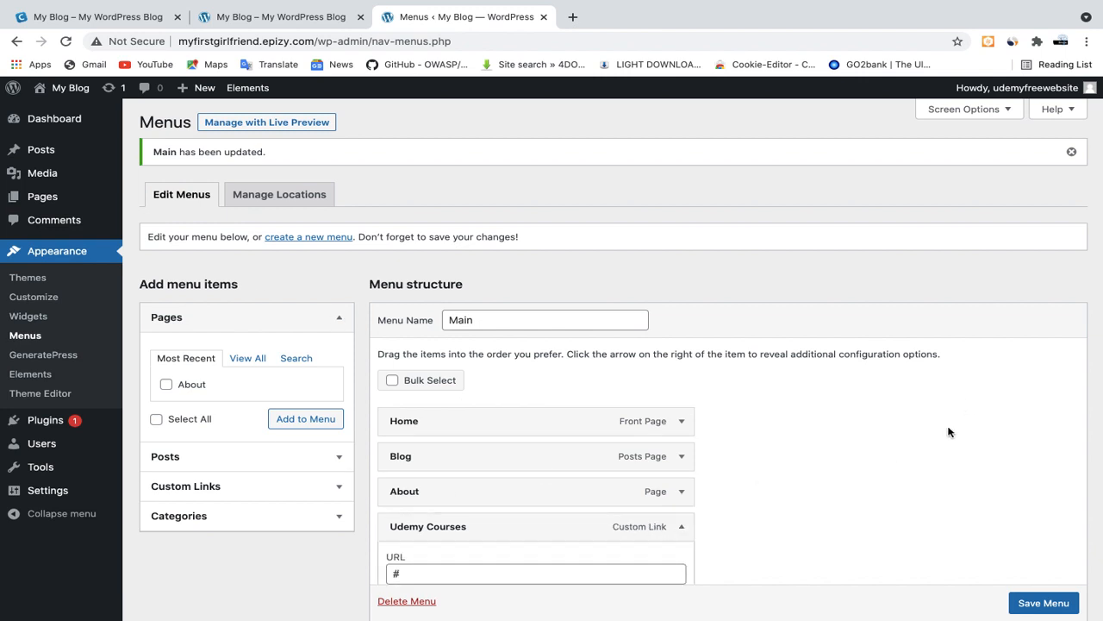
pyautogui.scroll(-3, 948, 432)
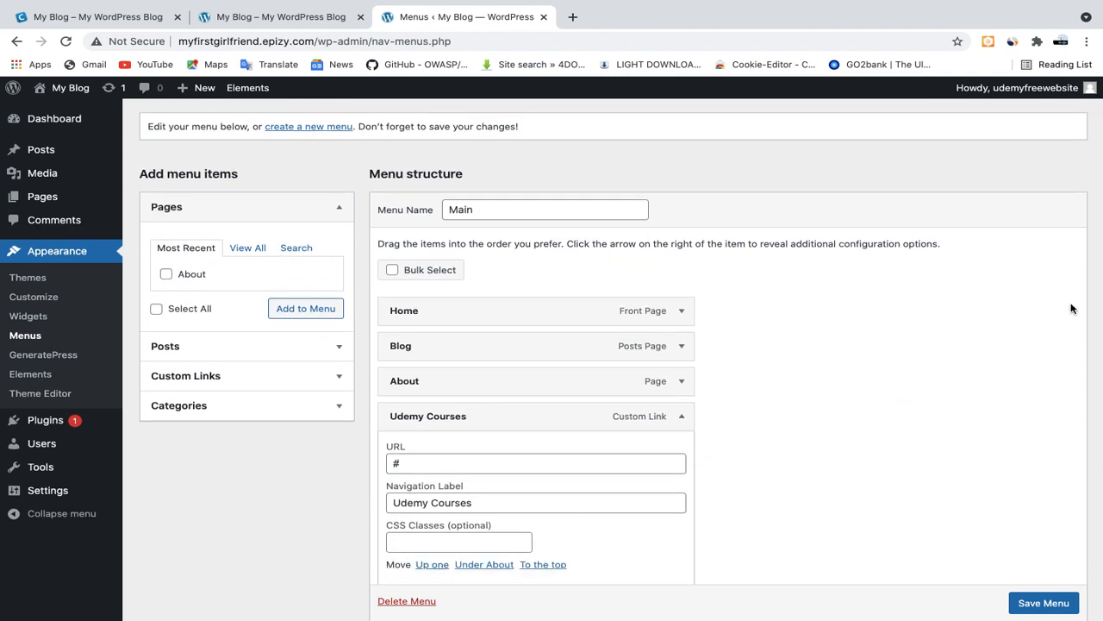
pyautogui.scroll(3, 1072, 309)
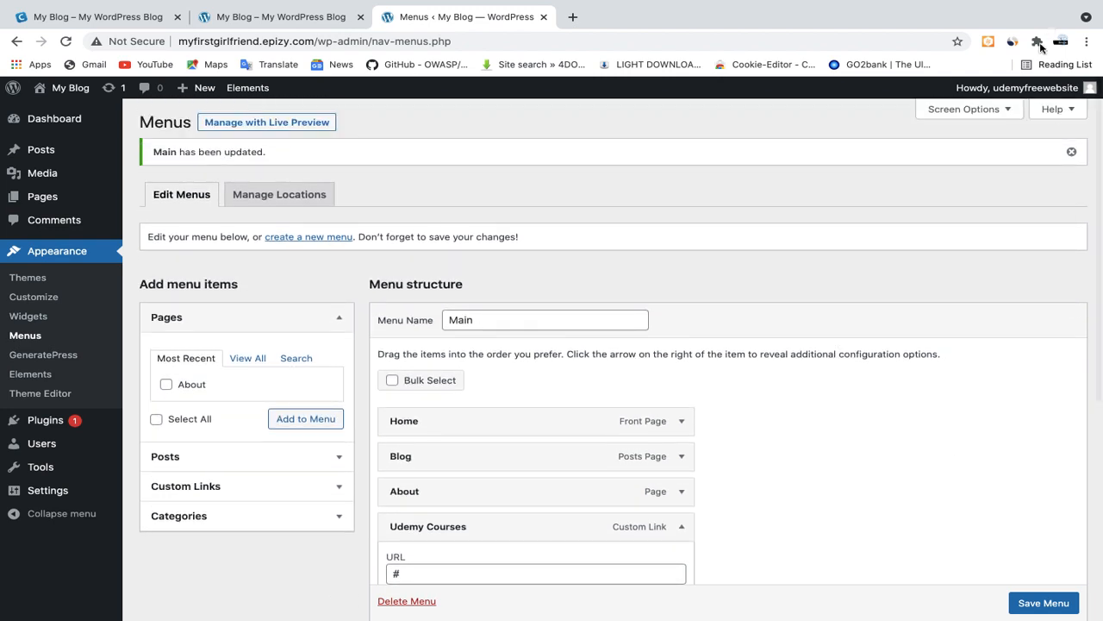
# Turn off the CSS Classes advanced menu property and check the Udemy Courses link's fields
pyautogui.click(996, 110)
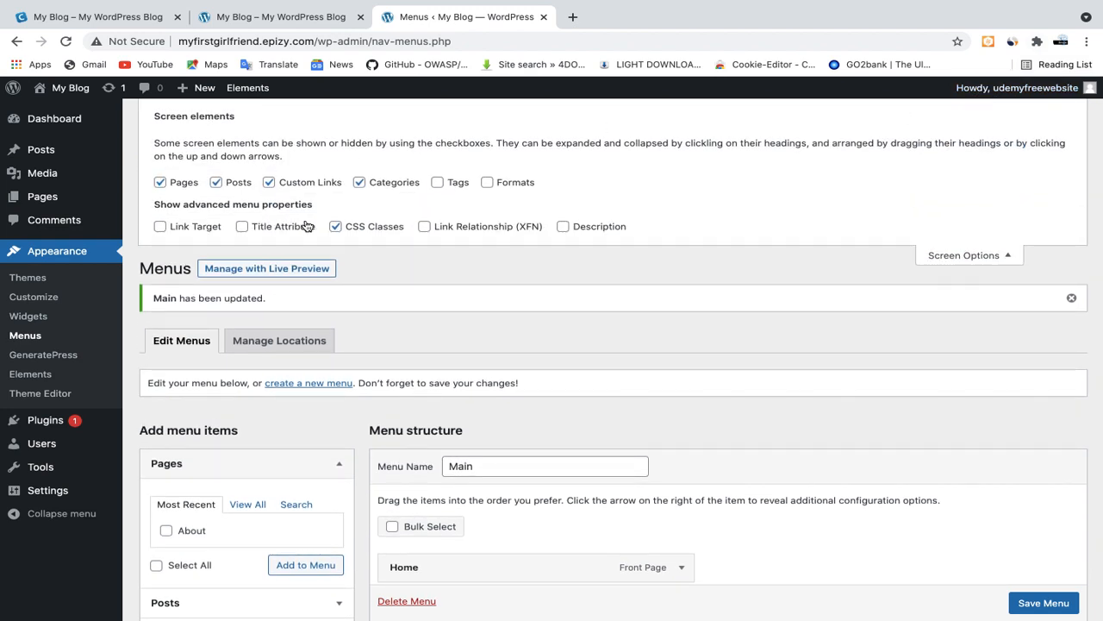
pyautogui.click(336, 226)
pyautogui.scroll(-5, 850, 395)
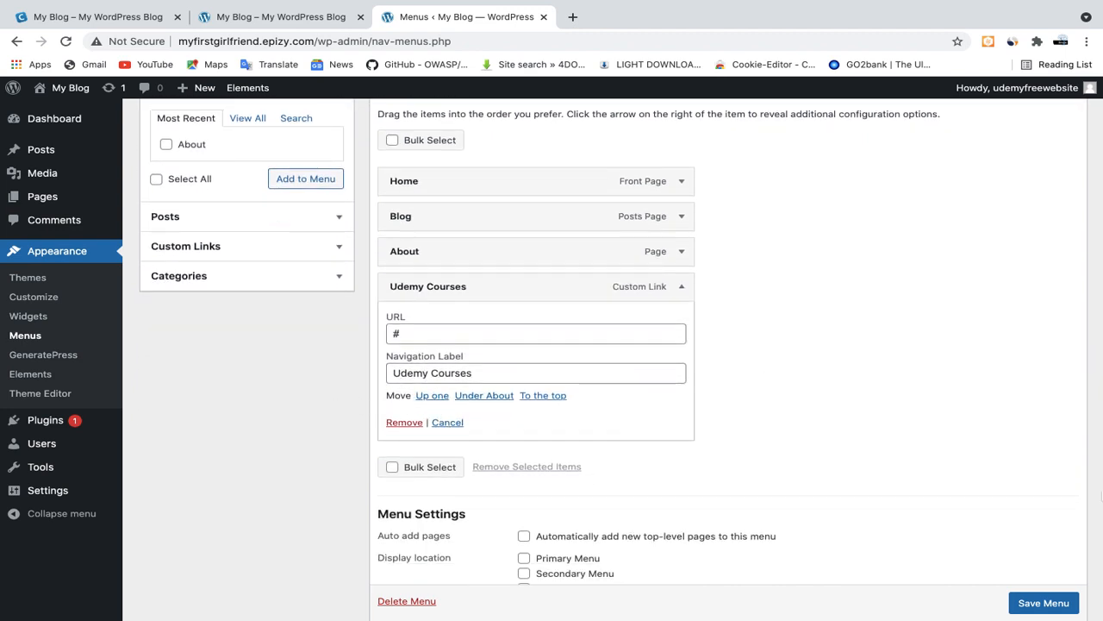
pyautogui.scroll(5, 1101, 497)
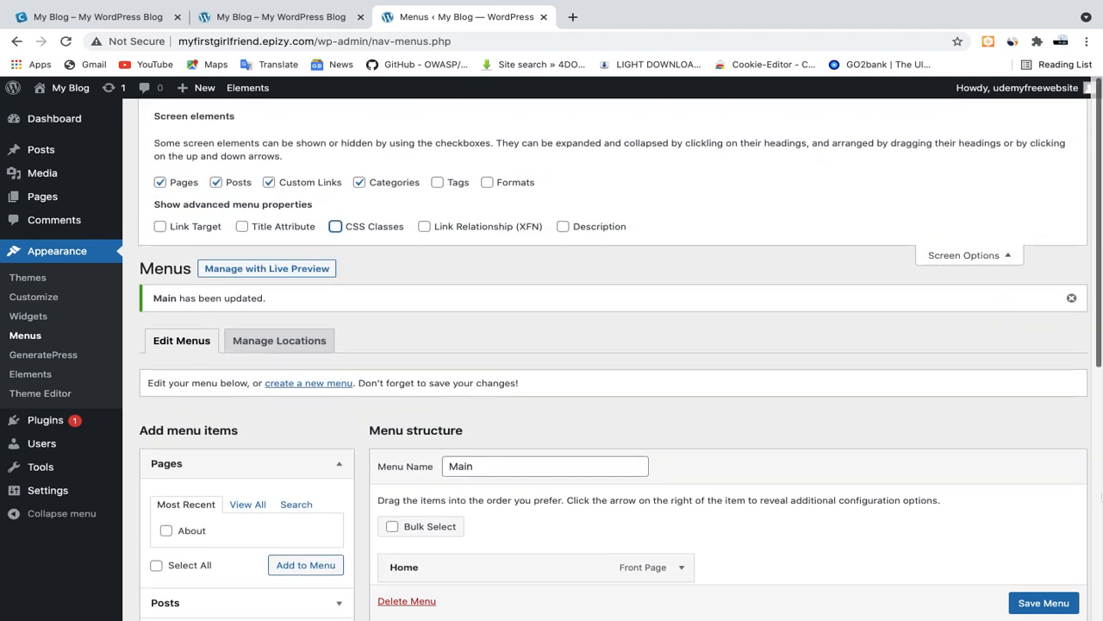
# View the Udemy Courses button on the reference site and turn the CSS Classes menu property back on
pyautogui.click(99, 18)
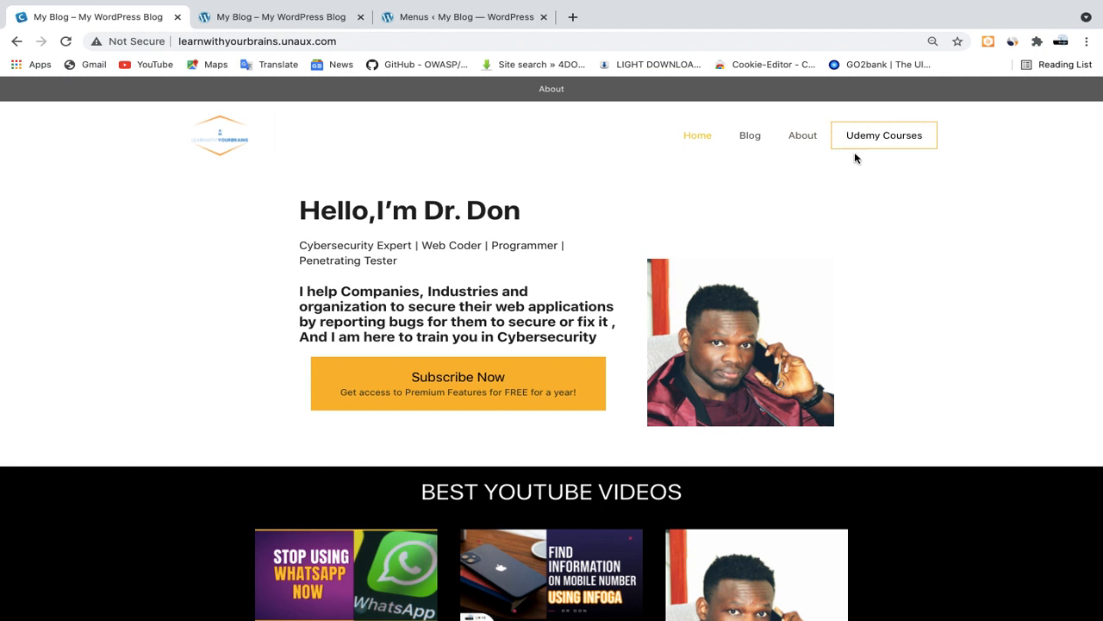
pyautogui.click(410, 17)
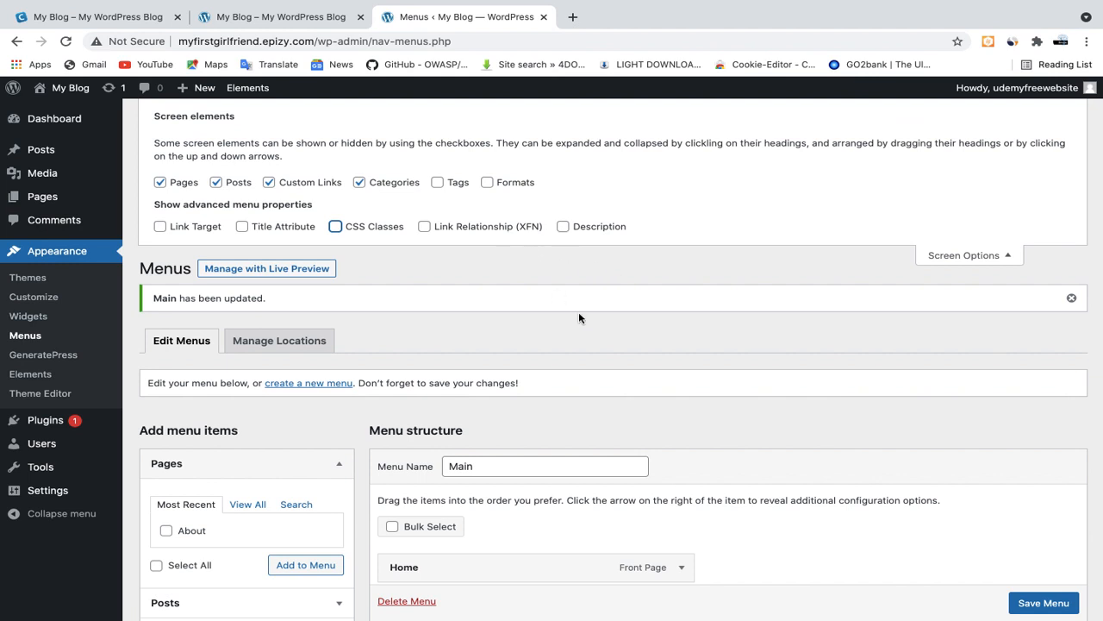
pyautogui.click(1010, 256)
pyautogui.scroll(-3, 875, 333)
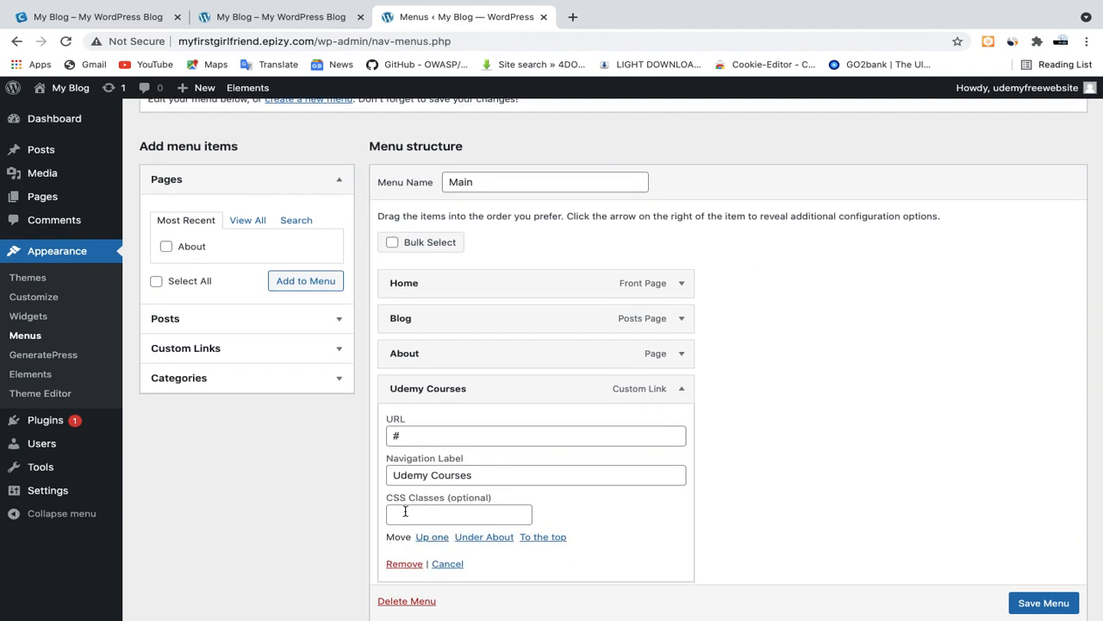
# Assign the CSS class menu-button to the Udemy Courses link and save the Main menu
pyautogui.click(420, 515)
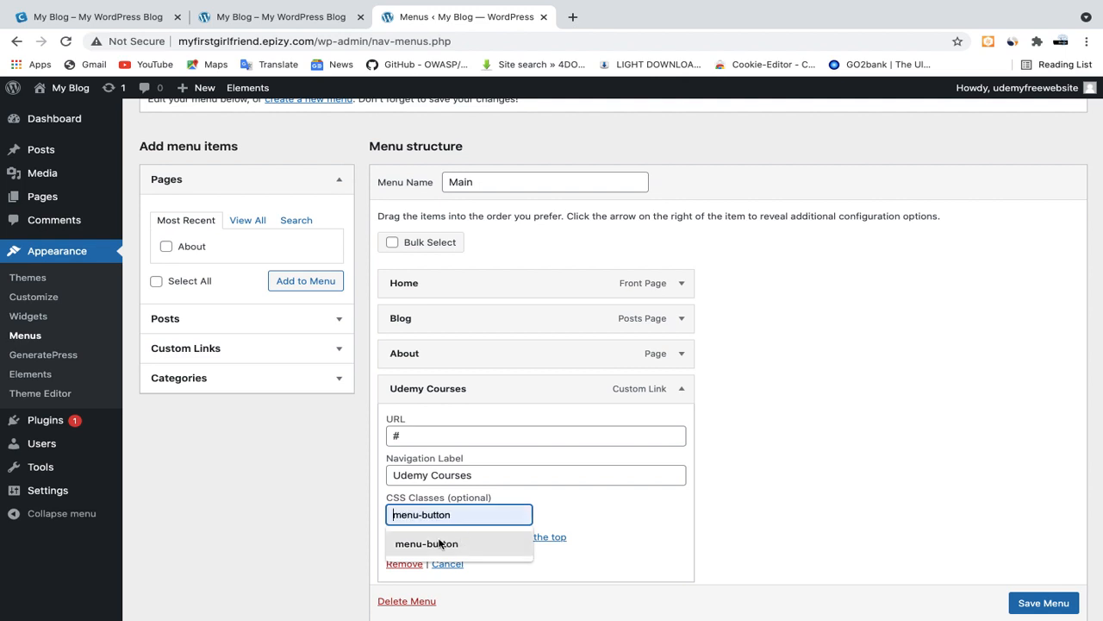
pyautogui.click(453, 546)
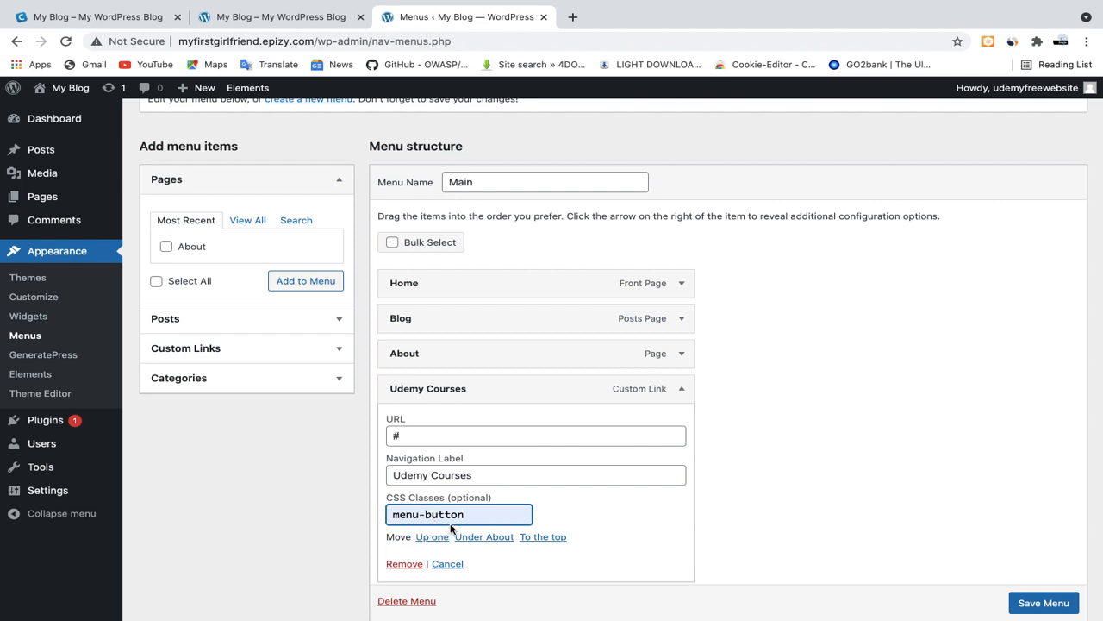
pyautogui.click(1038, 602)
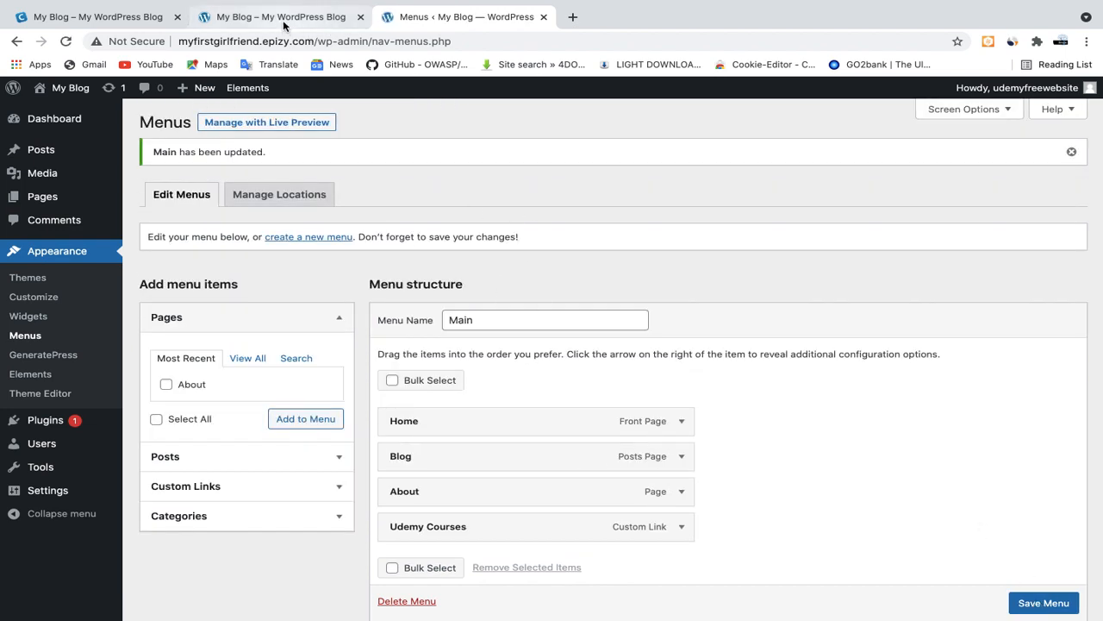
# Open the customizer for the site's front page and wait for it to load
pyautogui.click(257, 20)
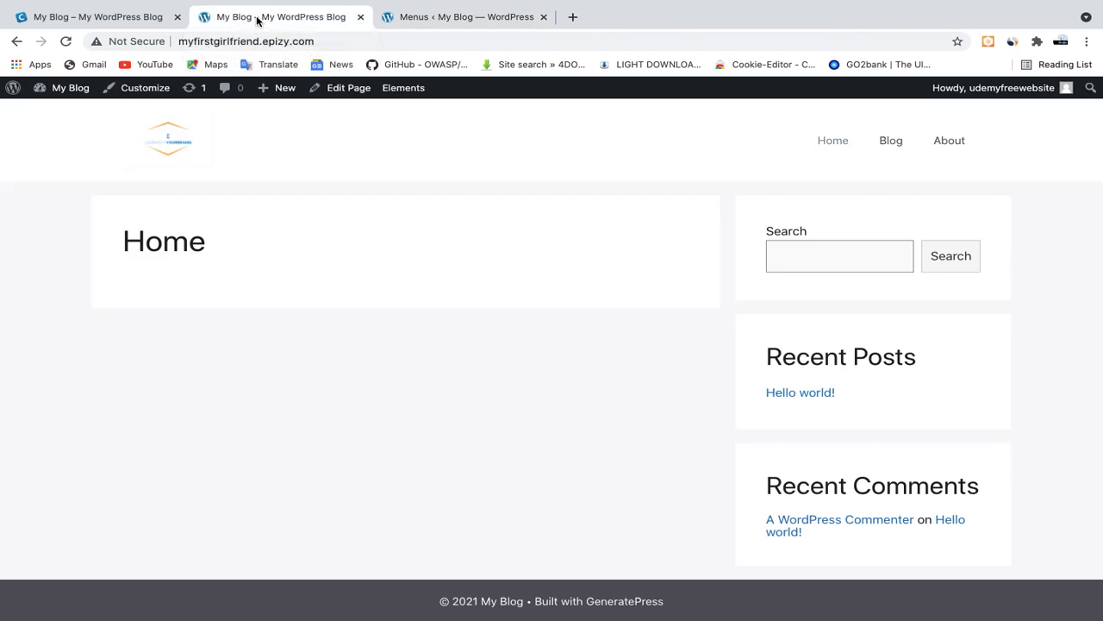
pyautogui.click(144, 90)
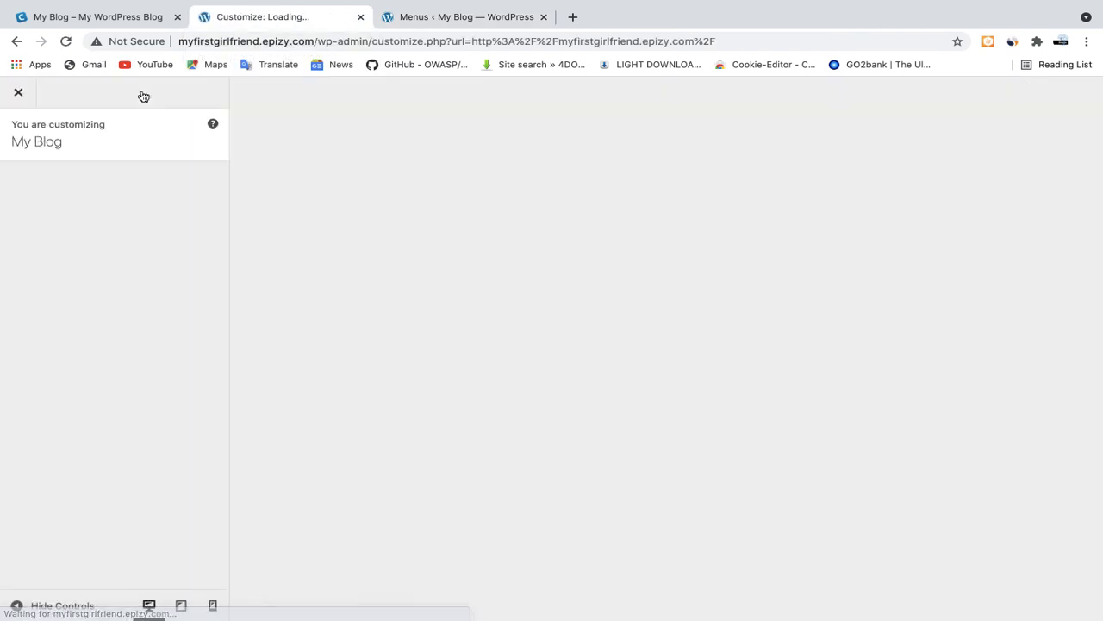
pyautogui.click(448, 17)
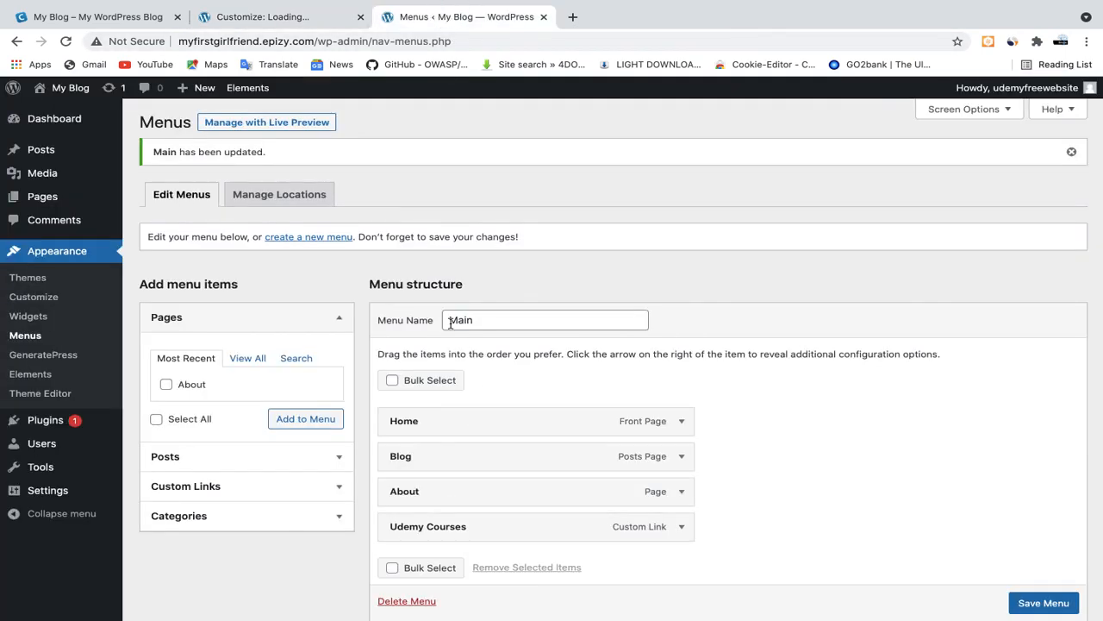
pyautogui.click(270, 16)
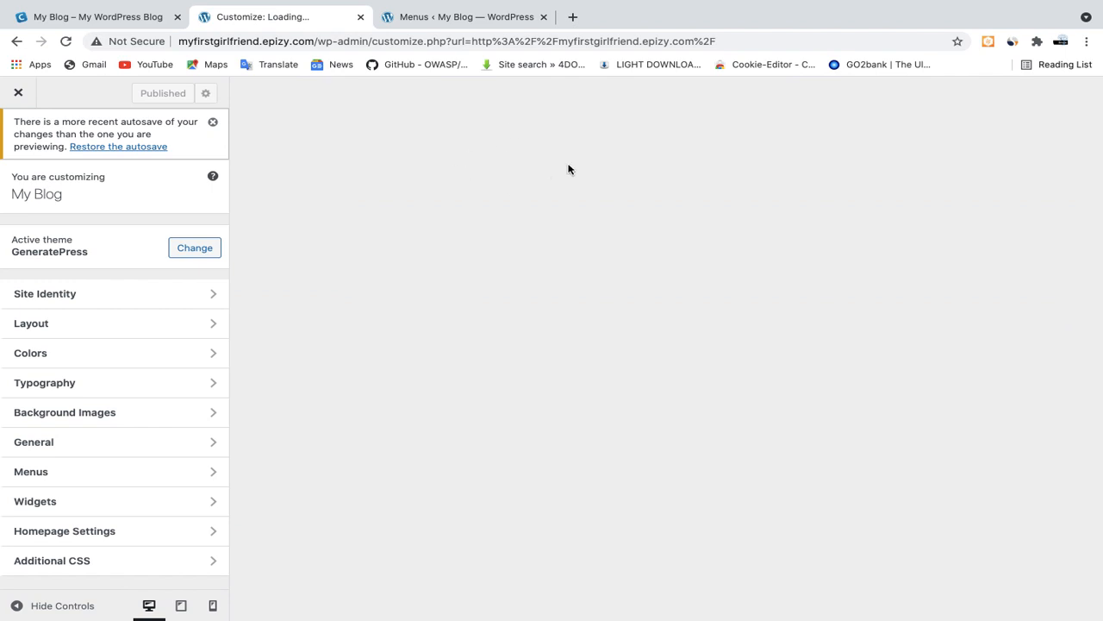
# Compare the Main menu's items with the navigation on the reference site
pyautogui.click(452, 19)
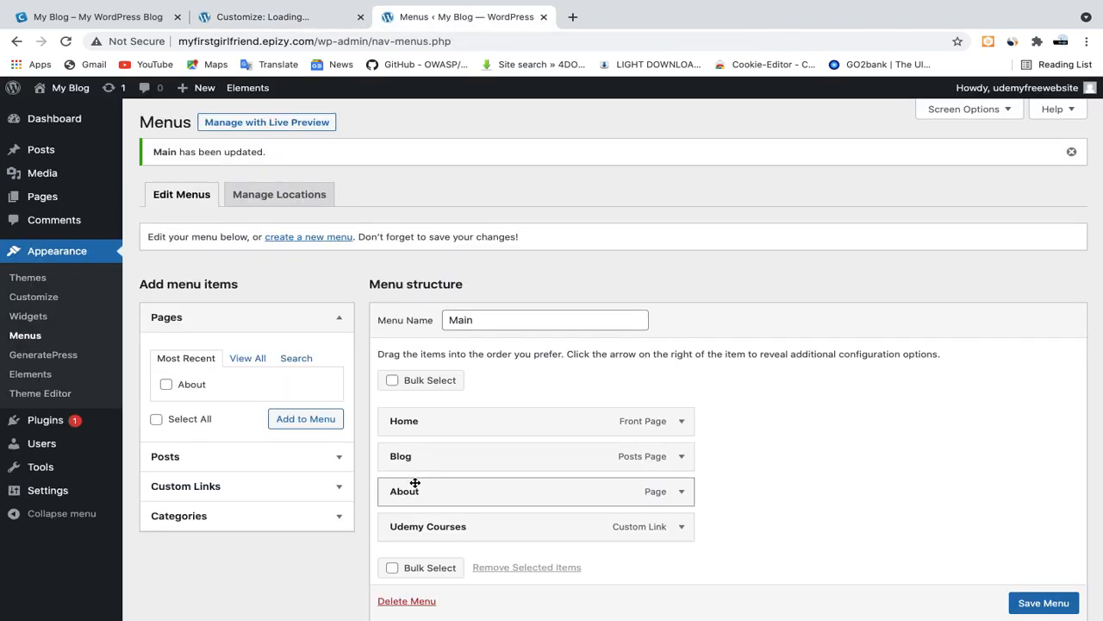
pyautogui.click(110, 17)
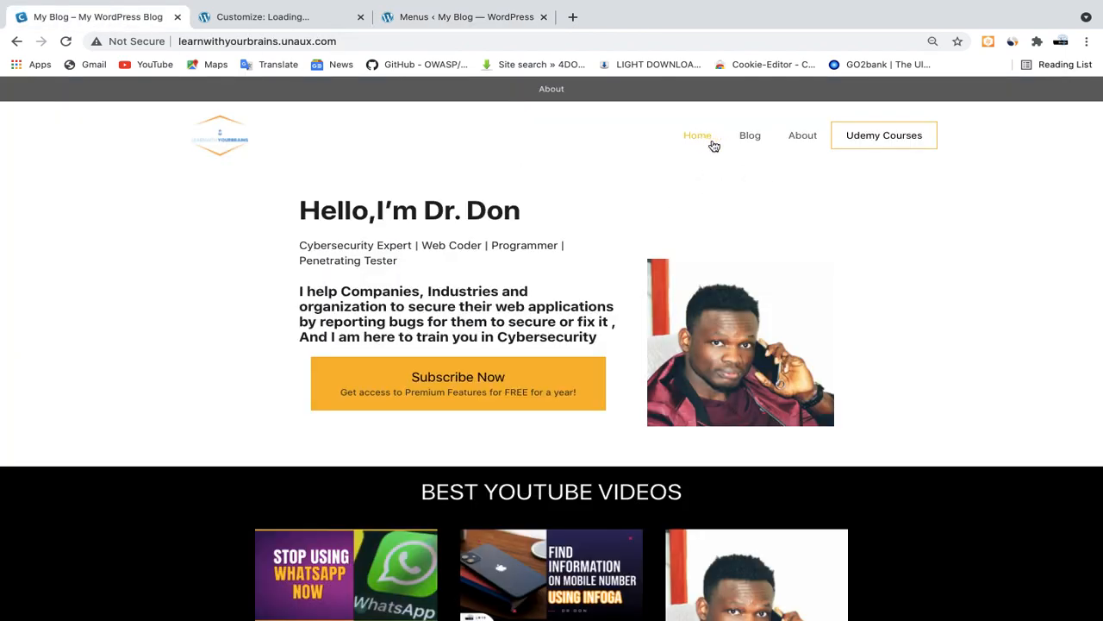
pyautogui.click(452, 19)
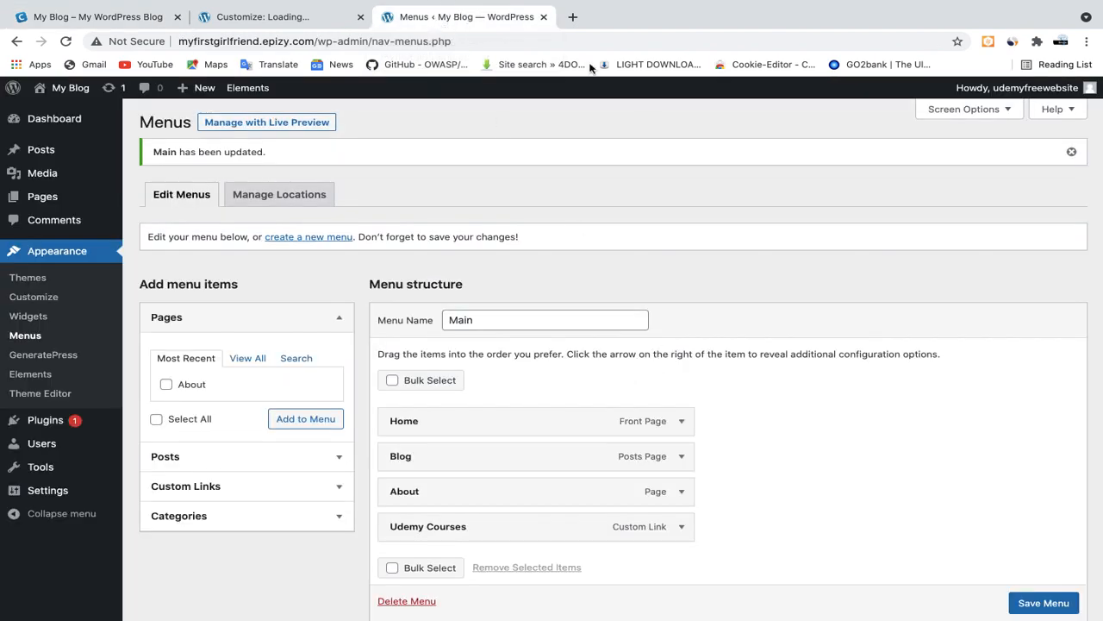
pyautogui.click(285, 19)
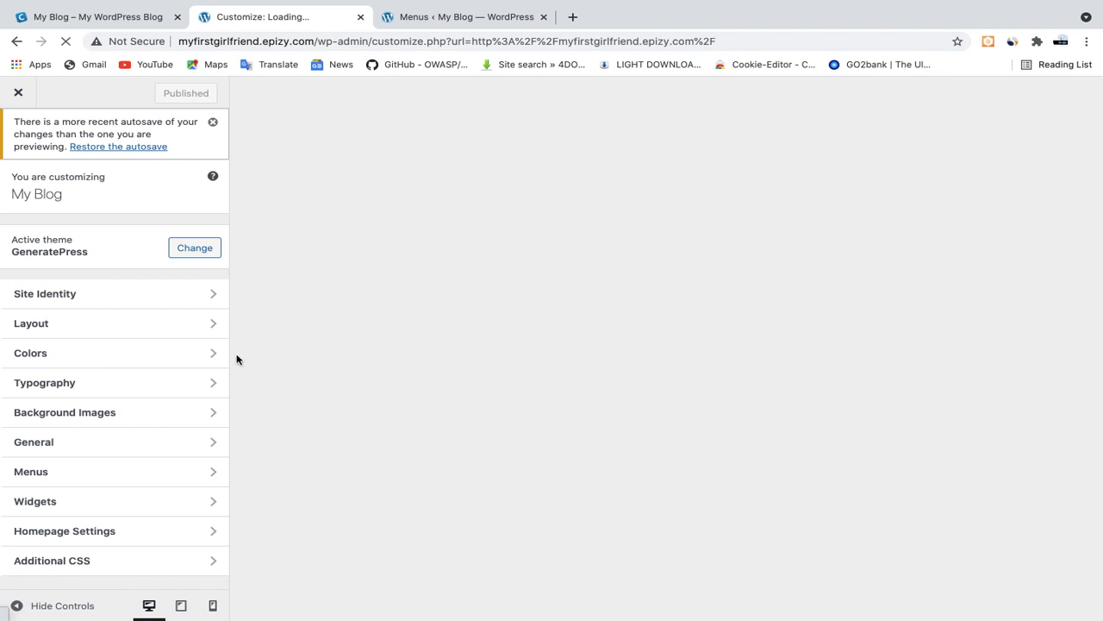
pyautogui.click(452, 19)
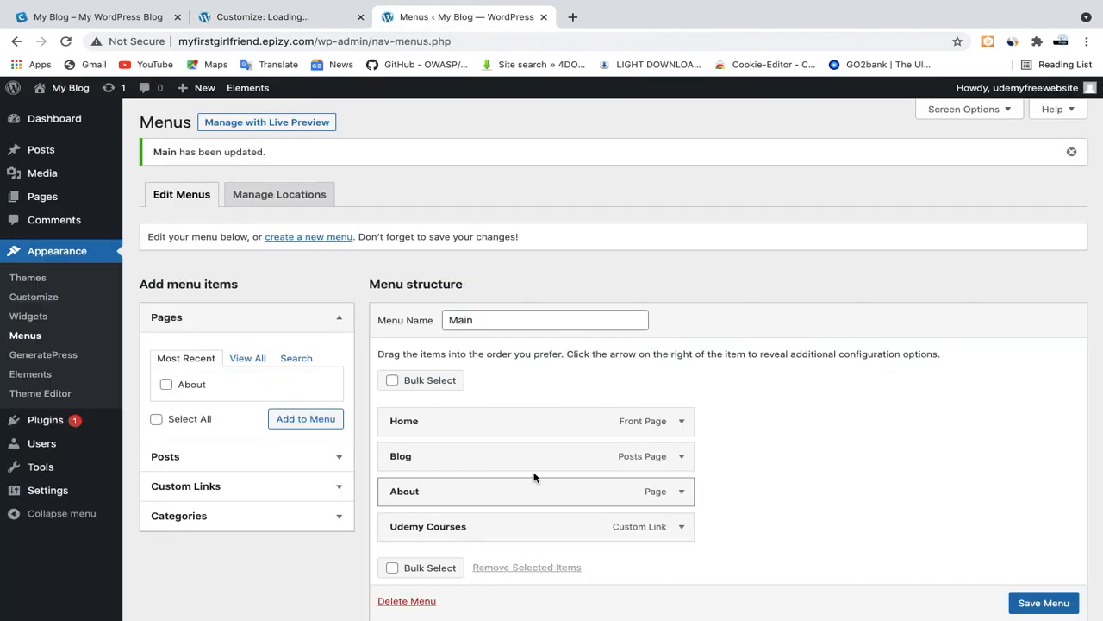
pyautogui.click(269, 19)
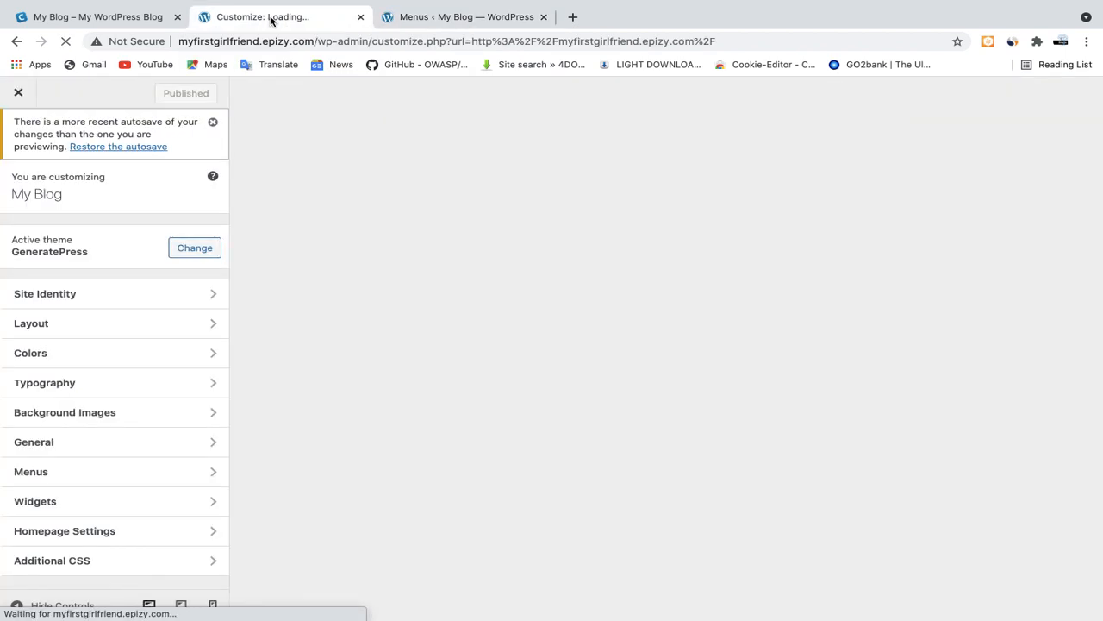
pyautogui.click(103, 20)
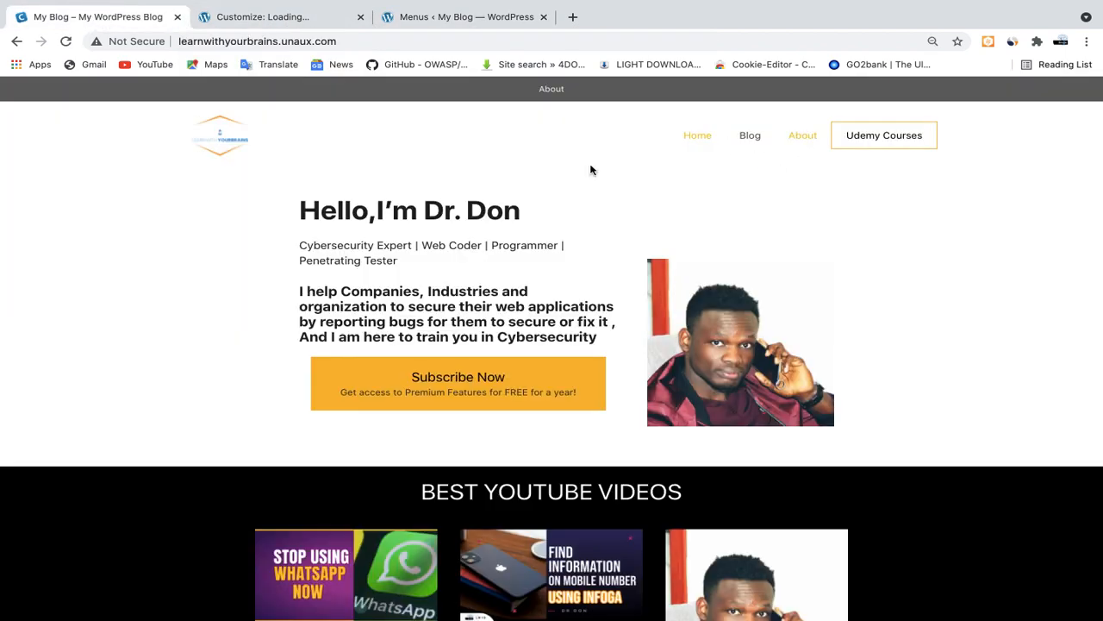
pyautogui.click(435, 10)
# Assign the Main menu to the Primary Menu location in the customizer and publish the change
pyautogui.click(281, 16)
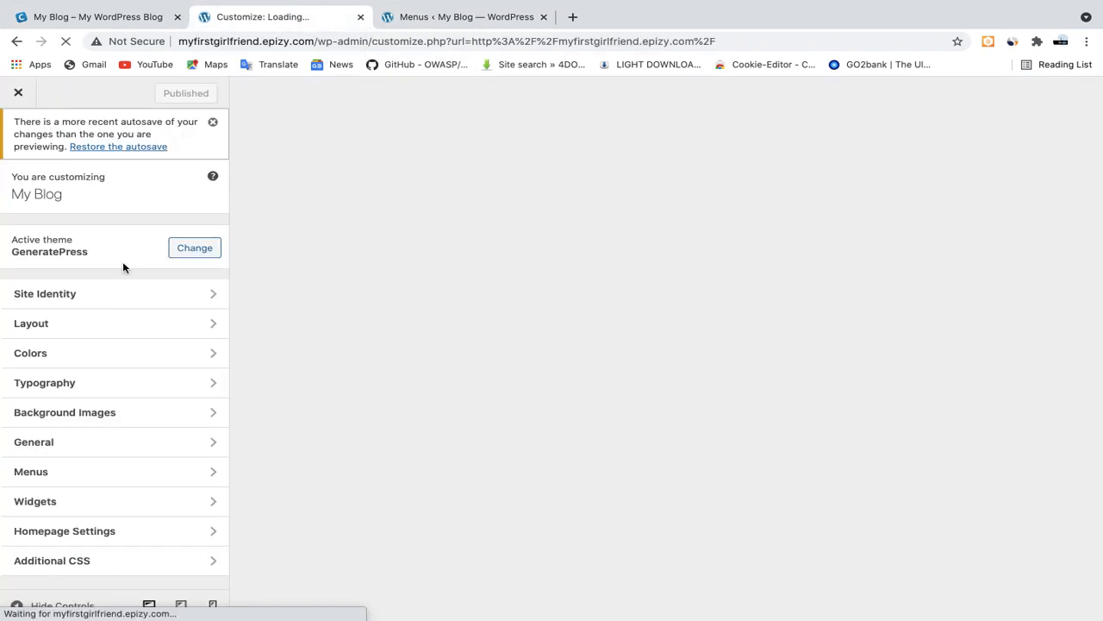
pyautogui.click(73, 473)
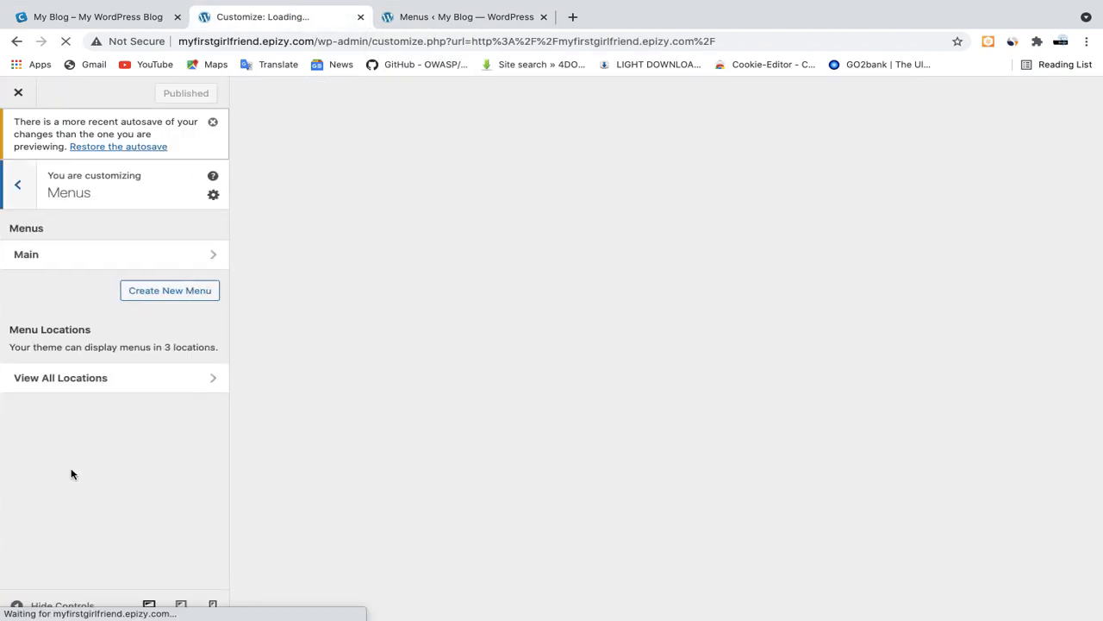
pyautogui.click(86, 259)
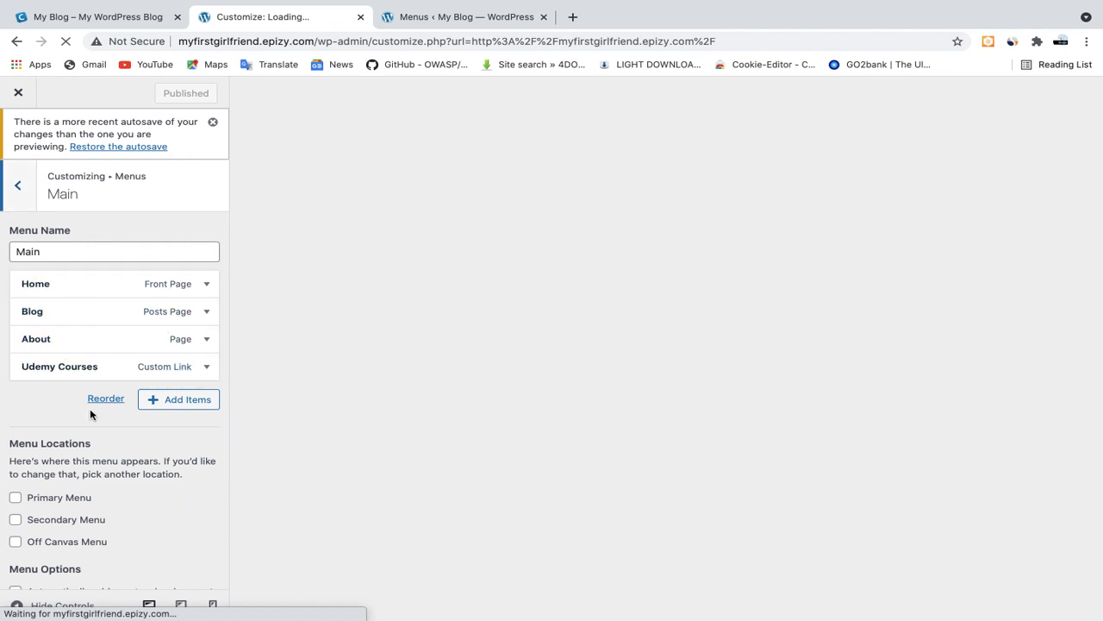
pyautogui.click(15, 498)
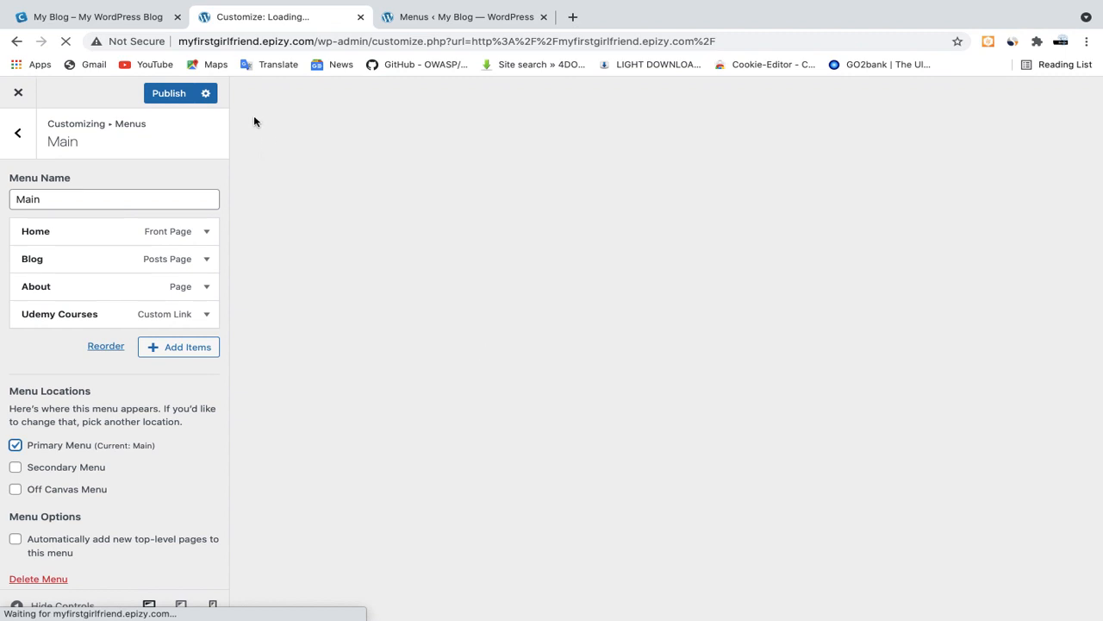
pyautogui.click(166, 96)
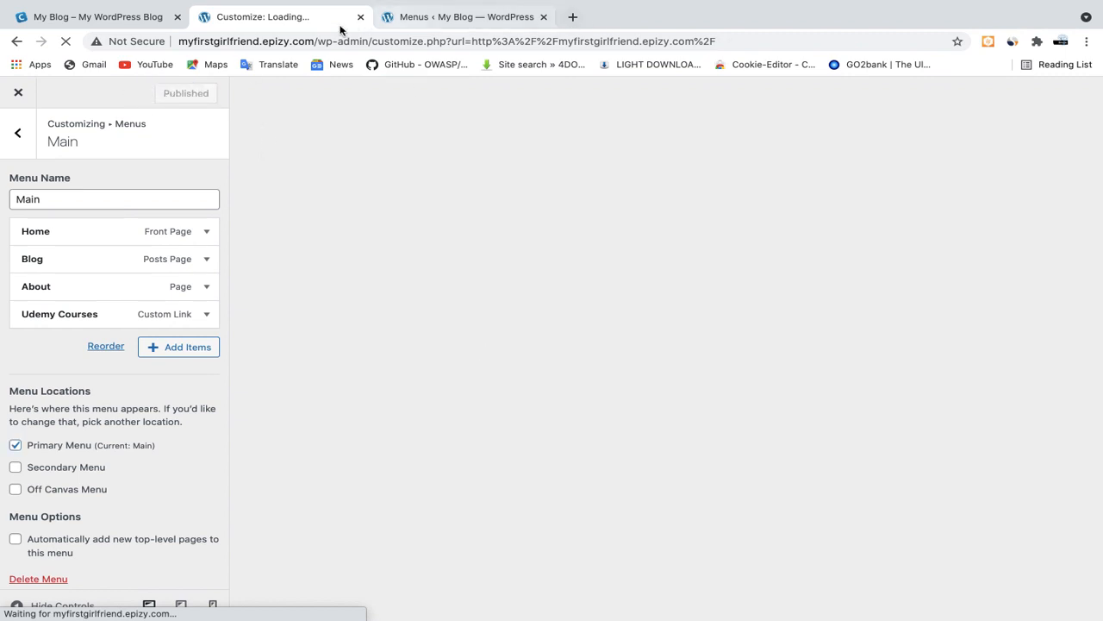
# Load the live site myfirstgirlfriend.epizy.com in a new browser tab and compare its header navigation with the reference site
pyautogui.click(573, 17)
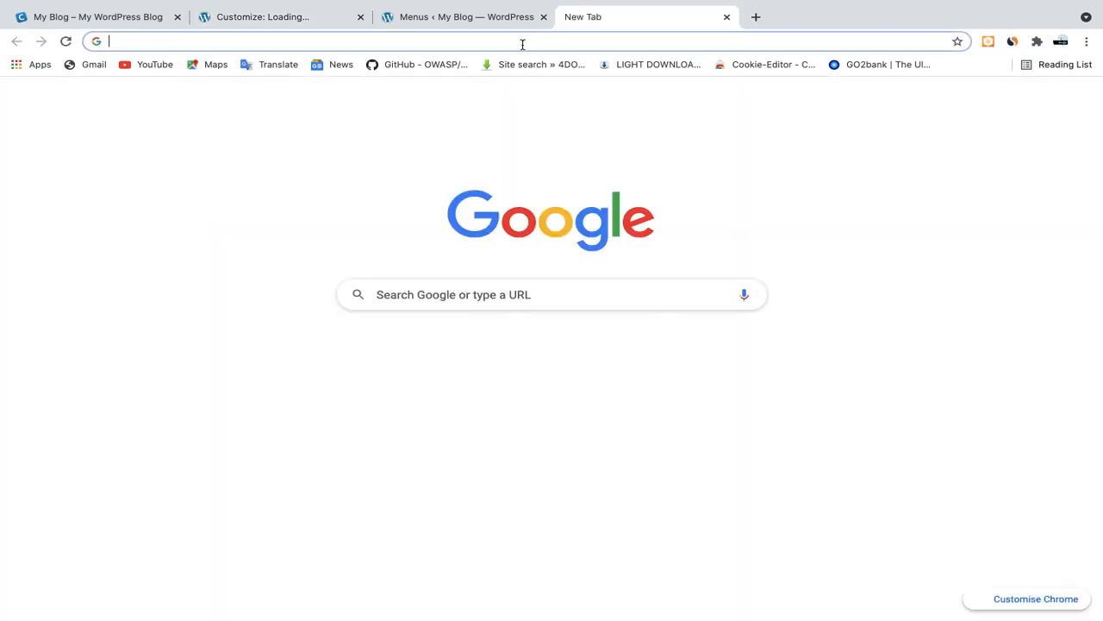
pyautogui.write('myfirstgirlfriend.epizy.com')
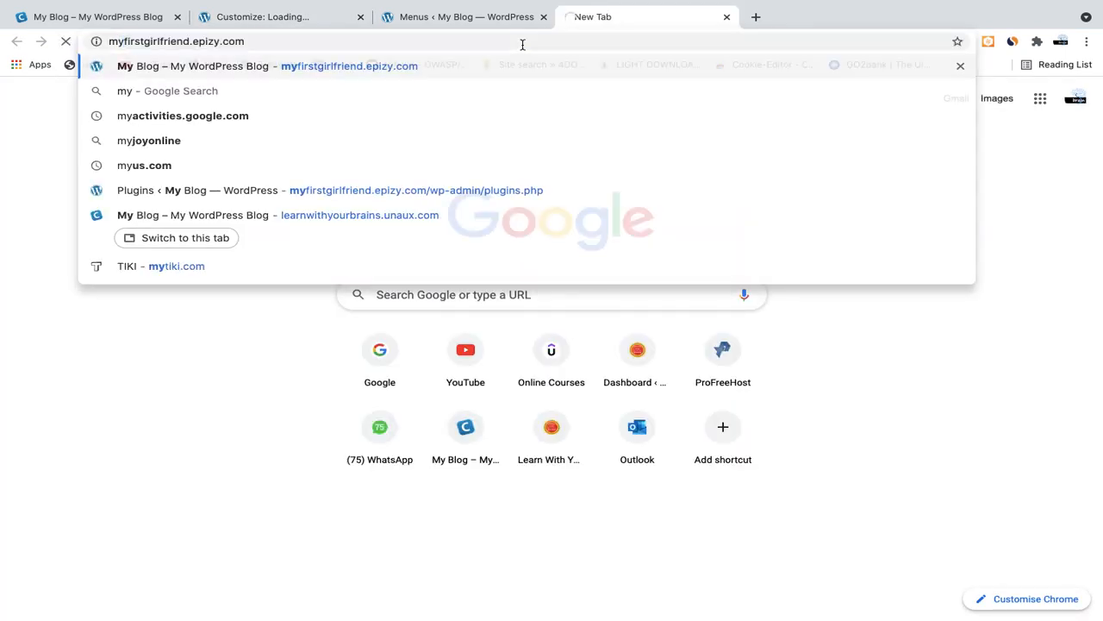
pyautogui.press('Return')
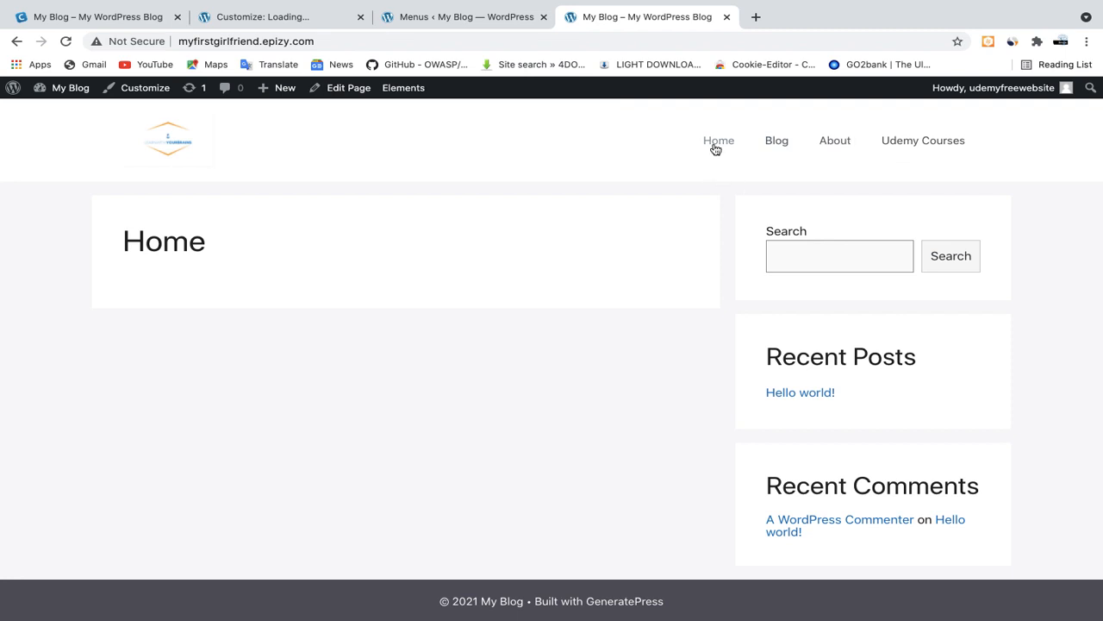
pyautogui.click(104, 18)
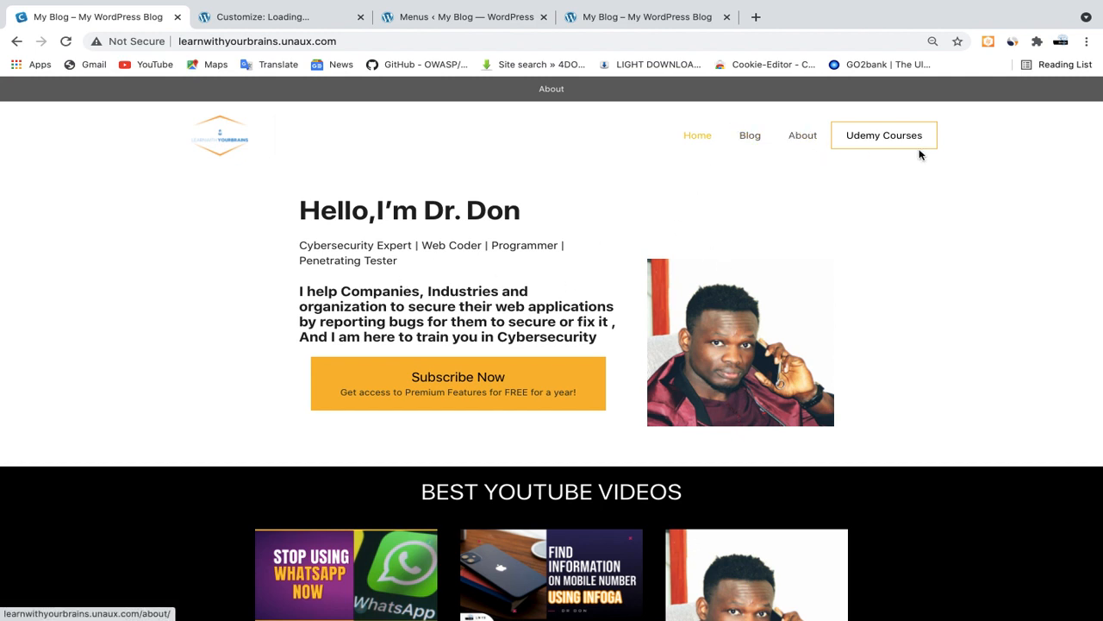
pyautogui.click(634, 24)
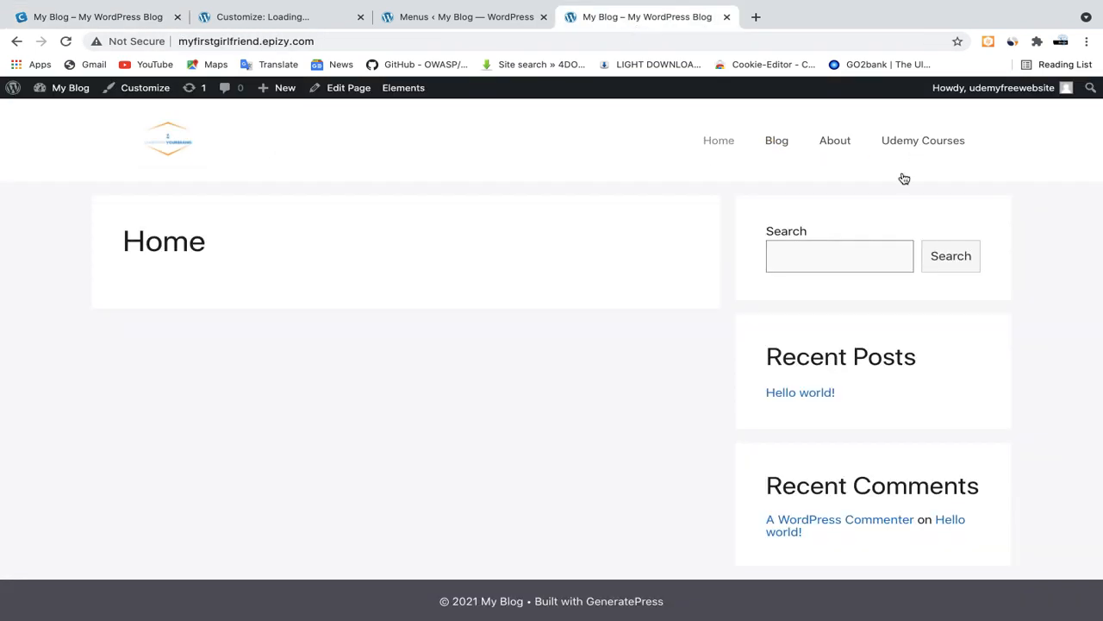
# Leave the Main menu settings and return to the customizer's overview of sections
pyautogui.click(237, 12)
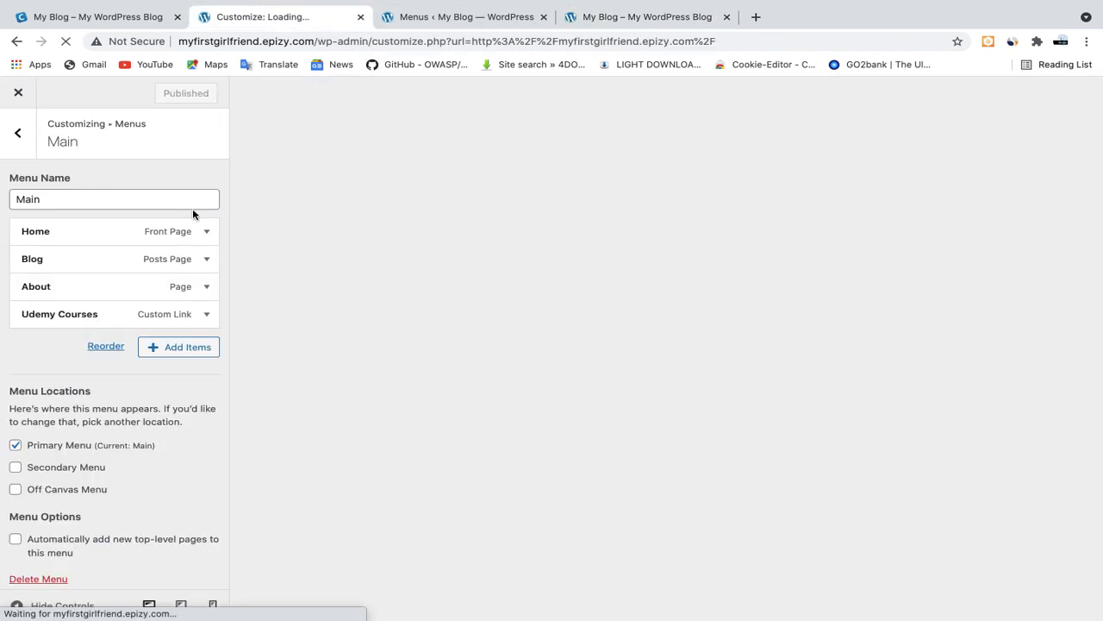
pyautogui.click(18, 136)
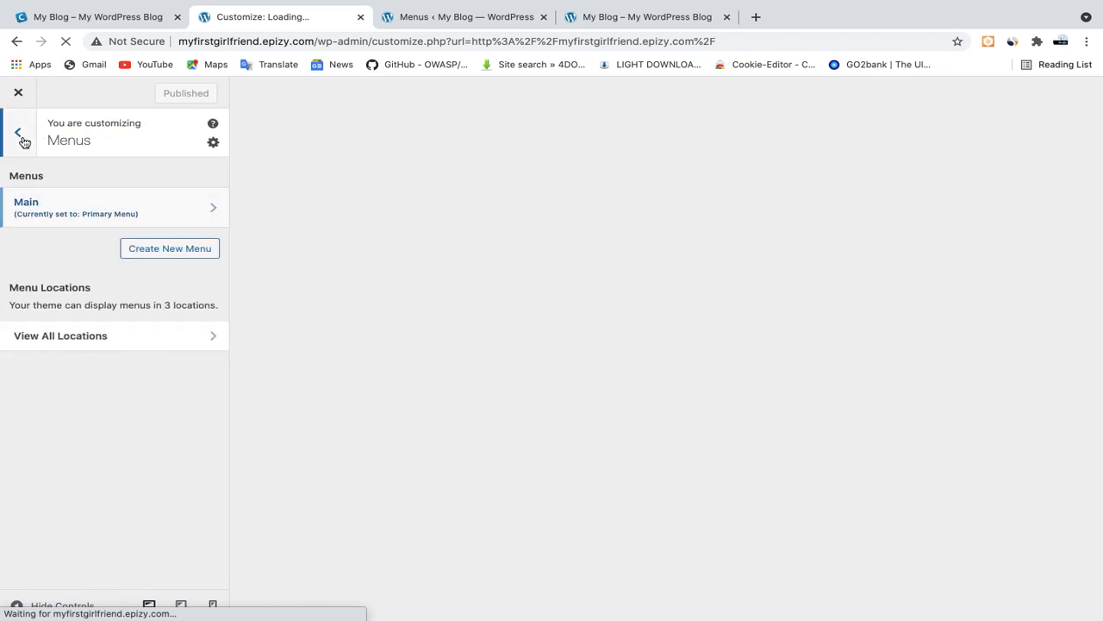
pyautogui.click(21, 136)
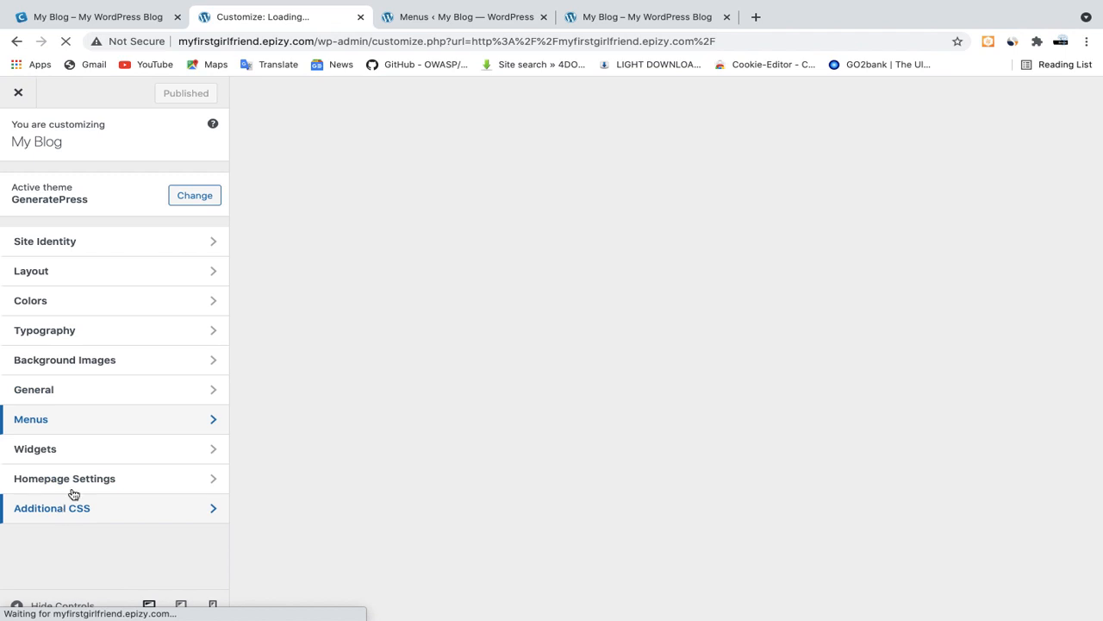
# Compare the Udemy Courses link on the live site with the bordered button on the reference site
pyautogui.click(589, 25)
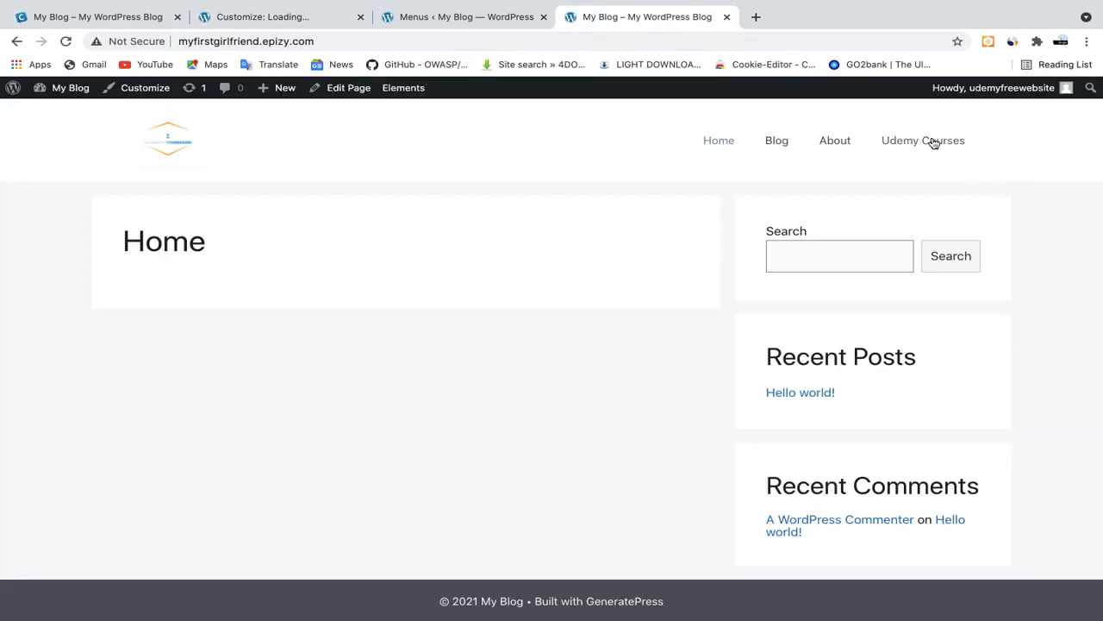
pyautogui.click(82, 19)
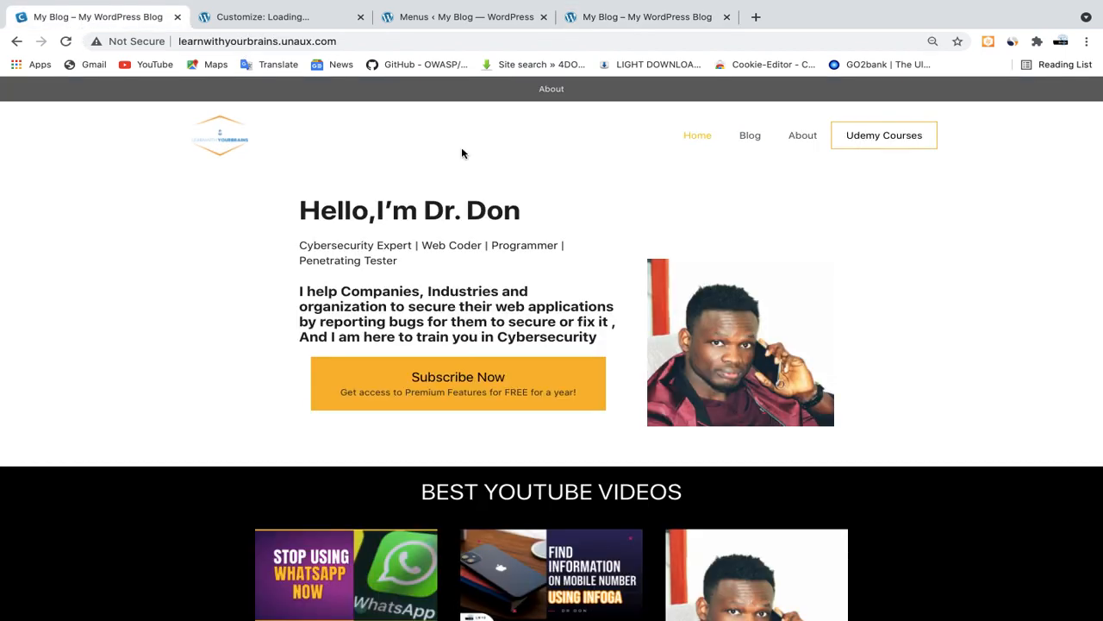
pyautogui.click(651, 18)
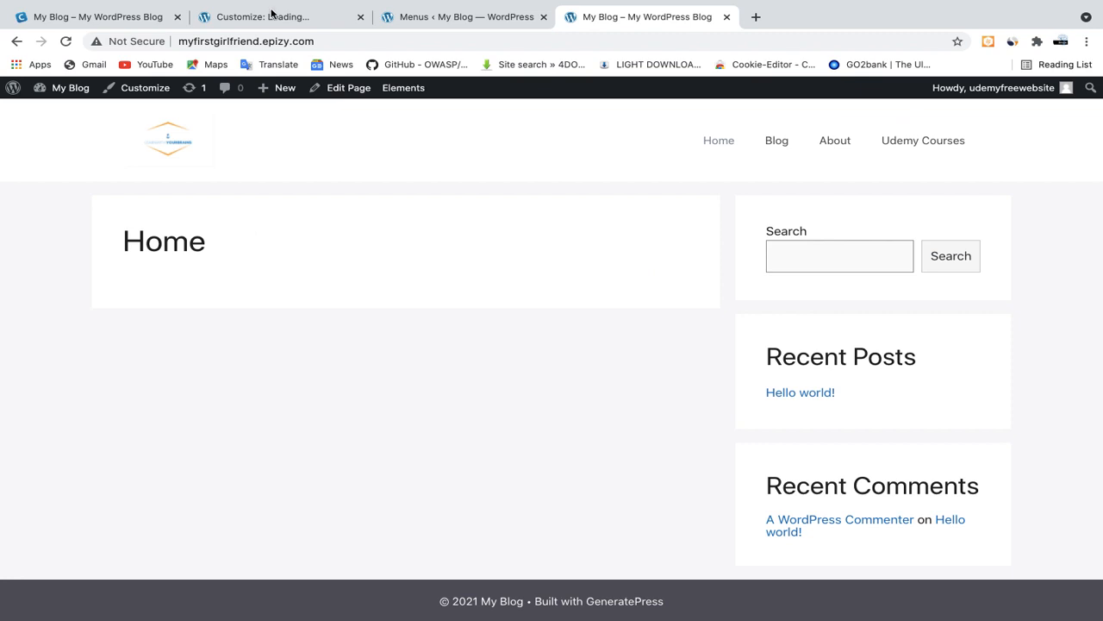
# Open the customizer's Additional CSS editor at its empty first line
pyautogui.click(268, 19)
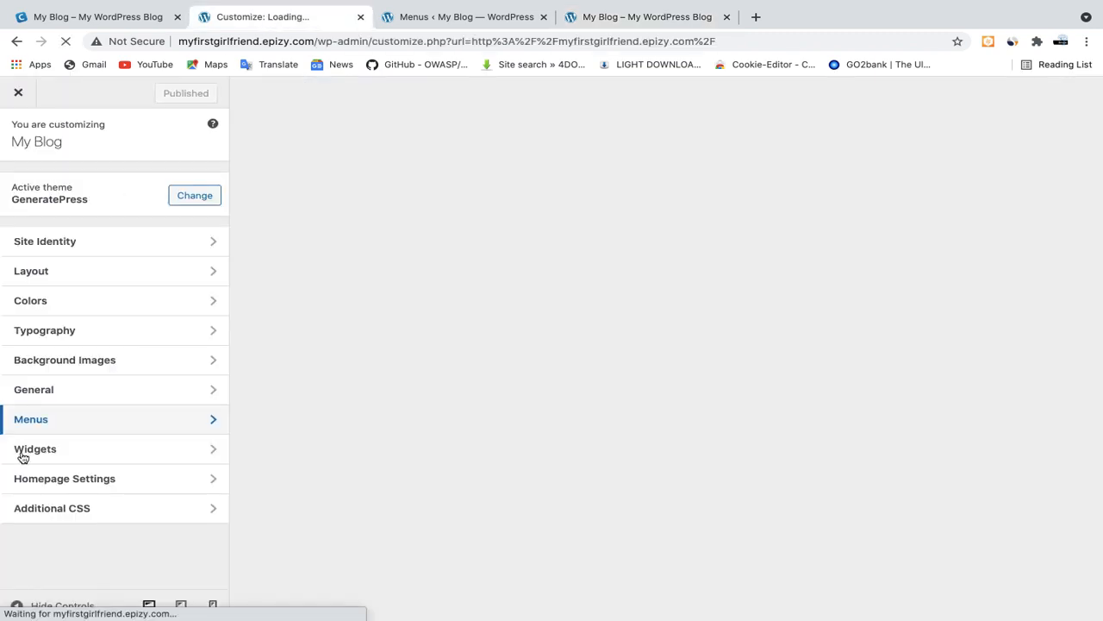
pyautogui.click(65, 513)
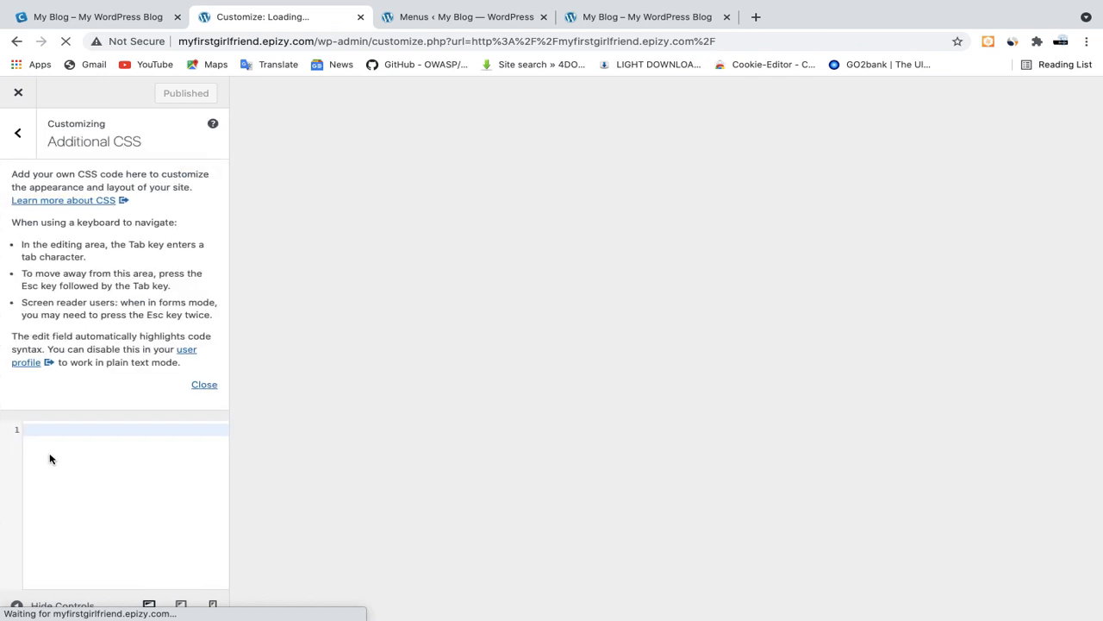
pyautogui.click(43, 432)
# Write the first part of the CSS selector, .main-navigation:not(.toggled) ul, on line 1
pyautogui.write('.')
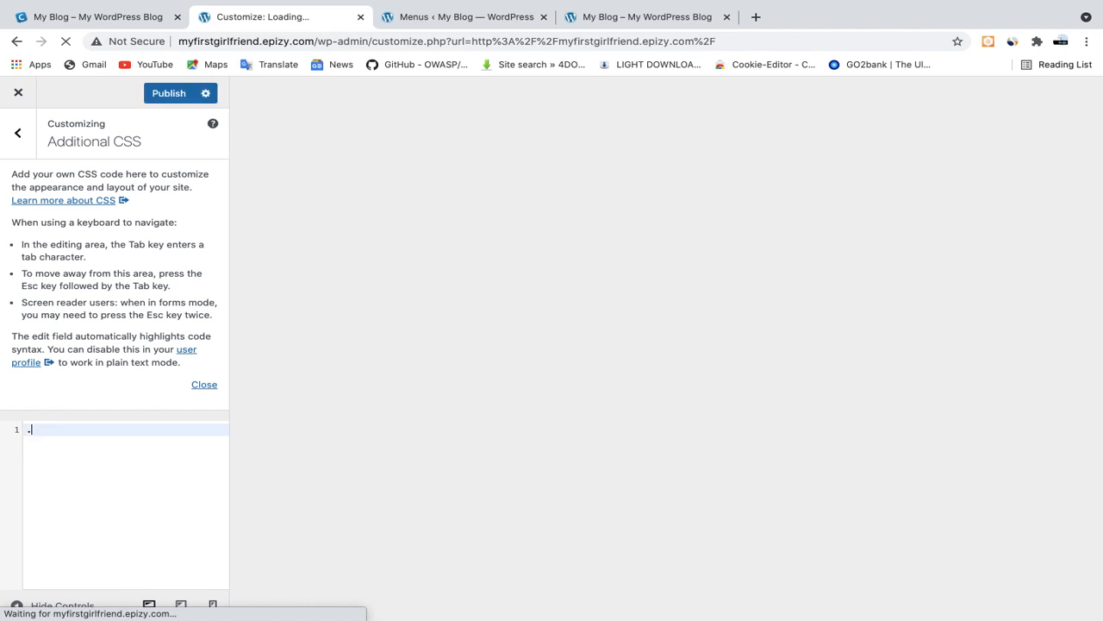
pyautogui.write('main-navigation:not(')
pyautogui.press('BackSpace')
pyautogui.write('(')
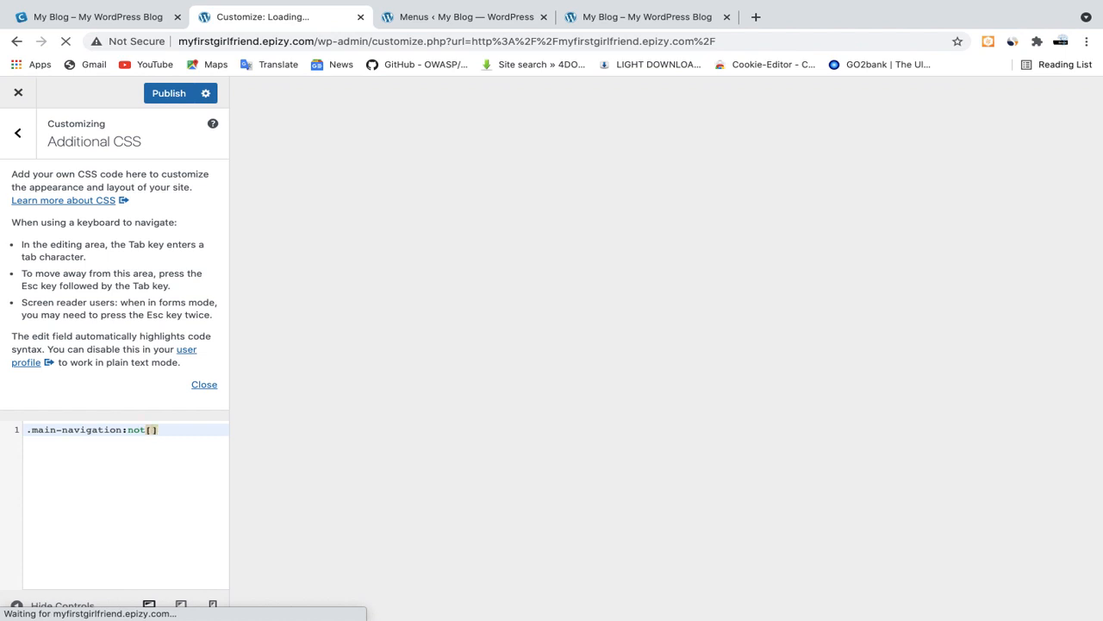
pyautogui.press('BackSpace')
pyautogui.write('(.toggled')
pyautogui.press('Right')
pyautogui.write('ul')
# Complete the selector with li.menu-button a on line 2 and open its rule block
pyautogui.press('Return')
pyautogui.write('li')
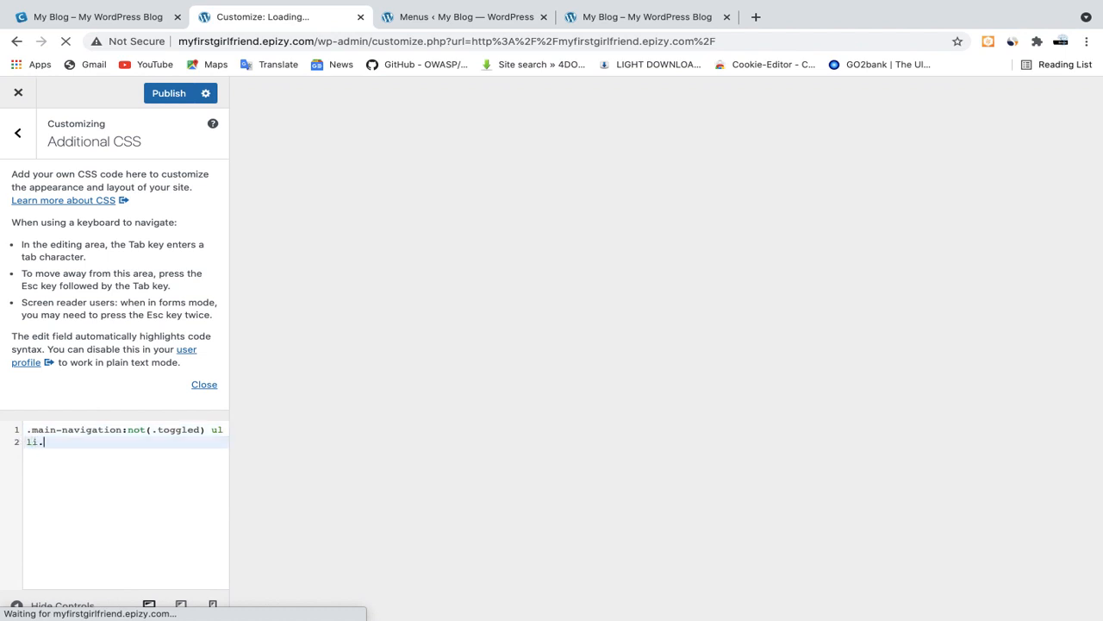
pyautogui.write('.menu-button a{')
pyautogui.press('Return')
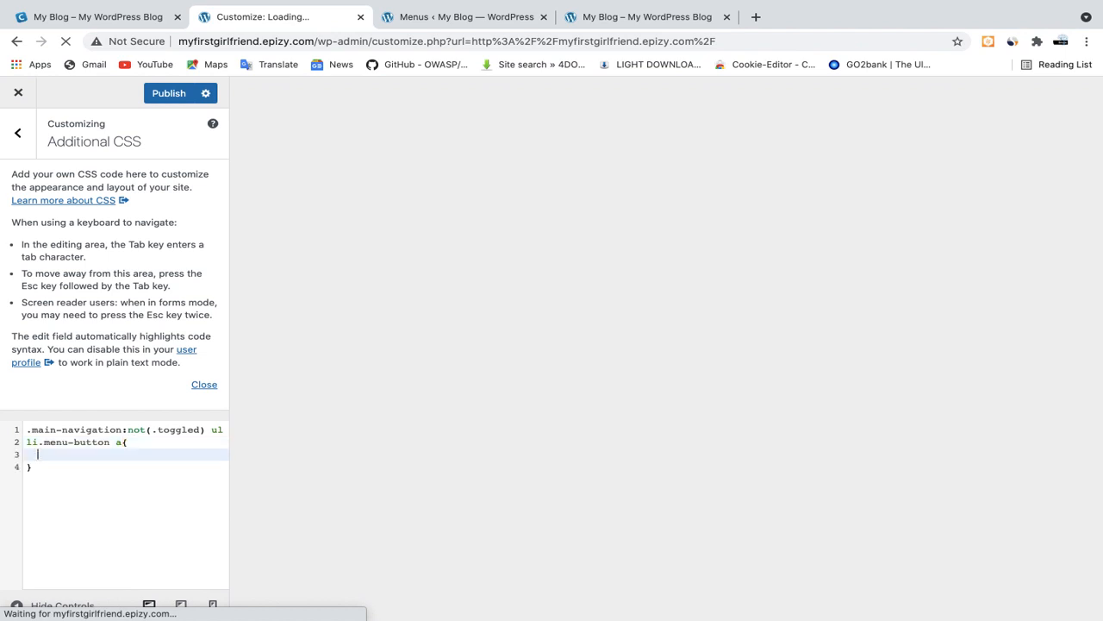
# Add the declaration border-width: 1px; to the menu-button rule
pyautogui.write('border')
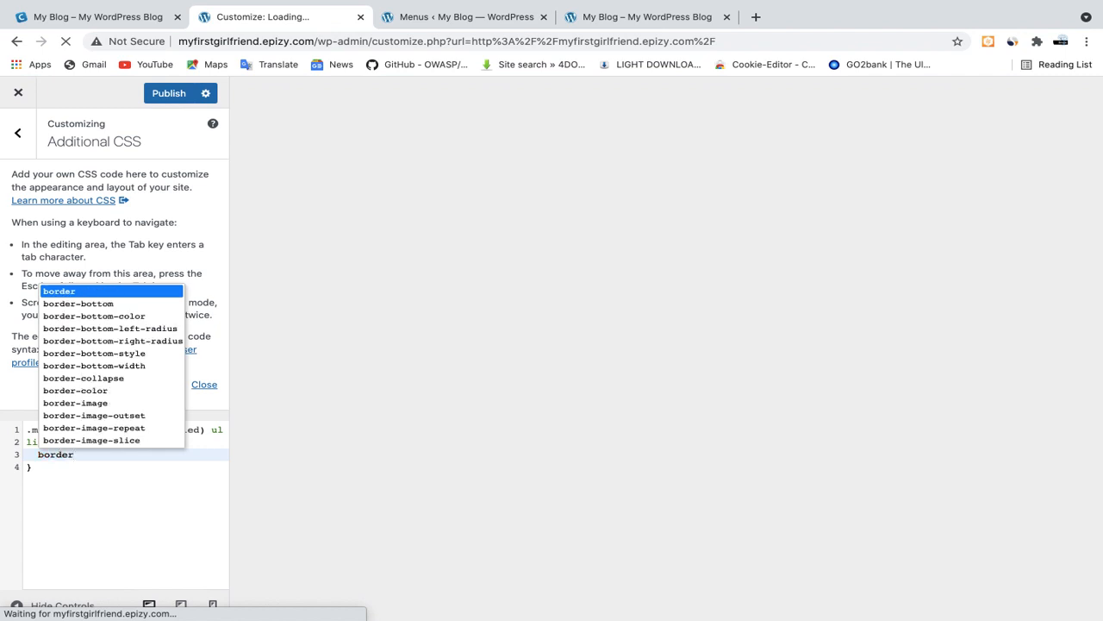
pyautogui.write('-')
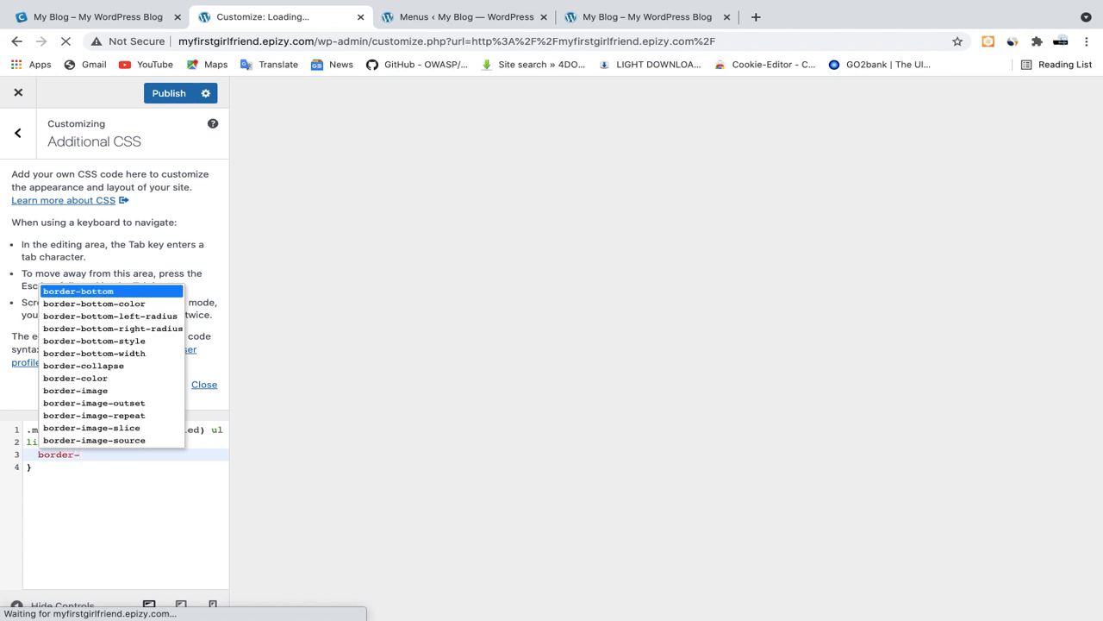
pyautogui.write('w')
pyautogui.press('Return')
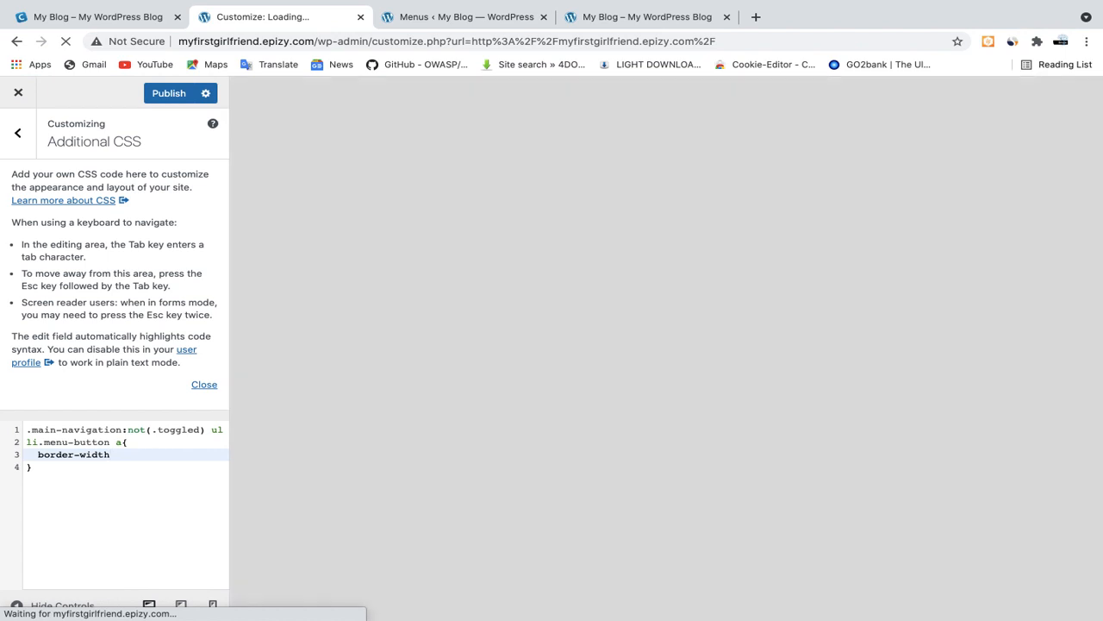
pyautogui.write(':')
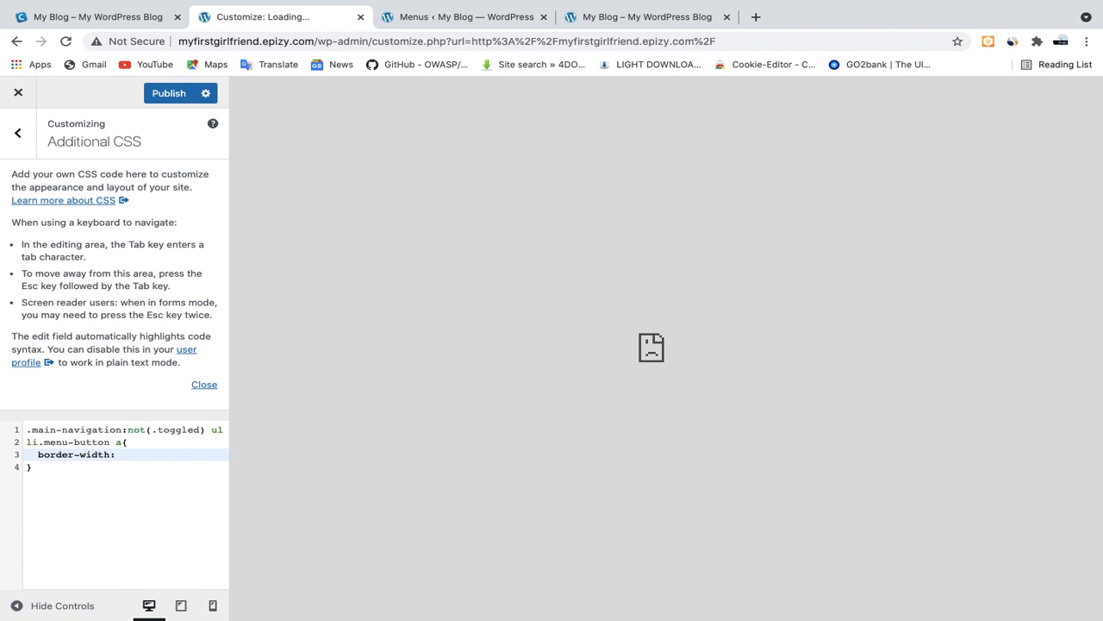
pyautogui.write(' 1px;')
# Begin a border declaration with the value 2px solid on line 4 of the menu-button rule
pyautogui.press('Return')
pyautogui.write('b')
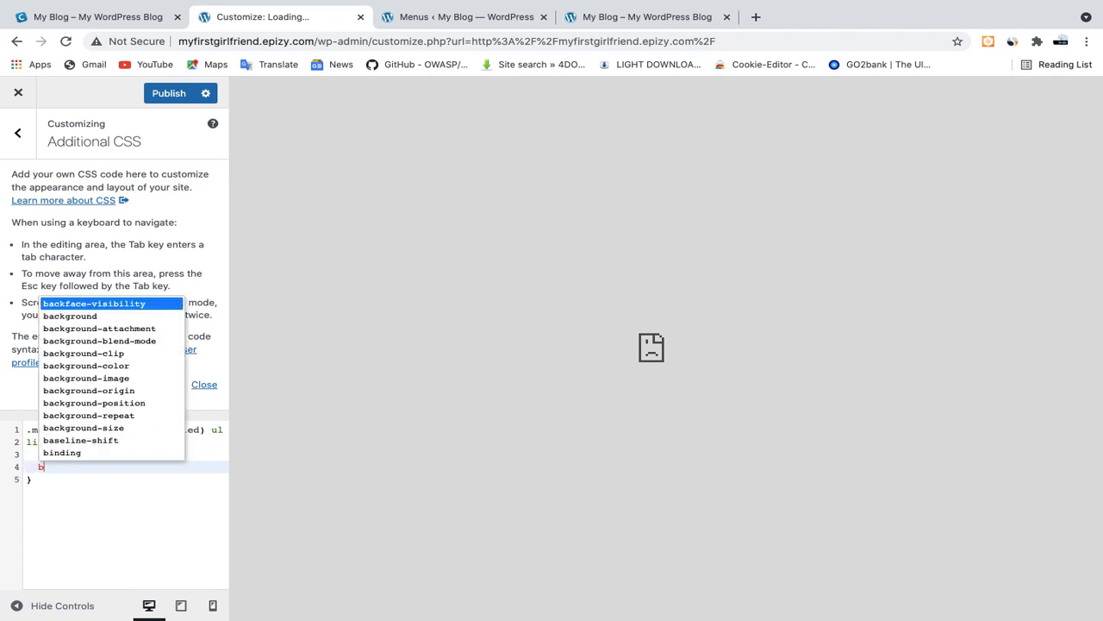
pyautogui.write('or')
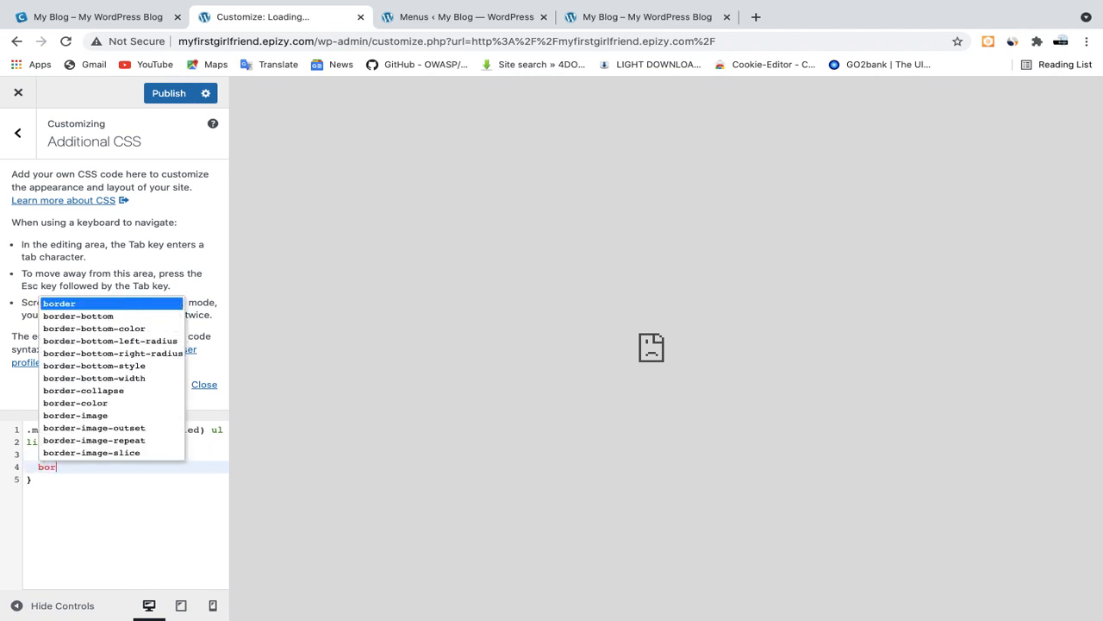
pyautogui.write('der')
pyautogui.press('Escape')
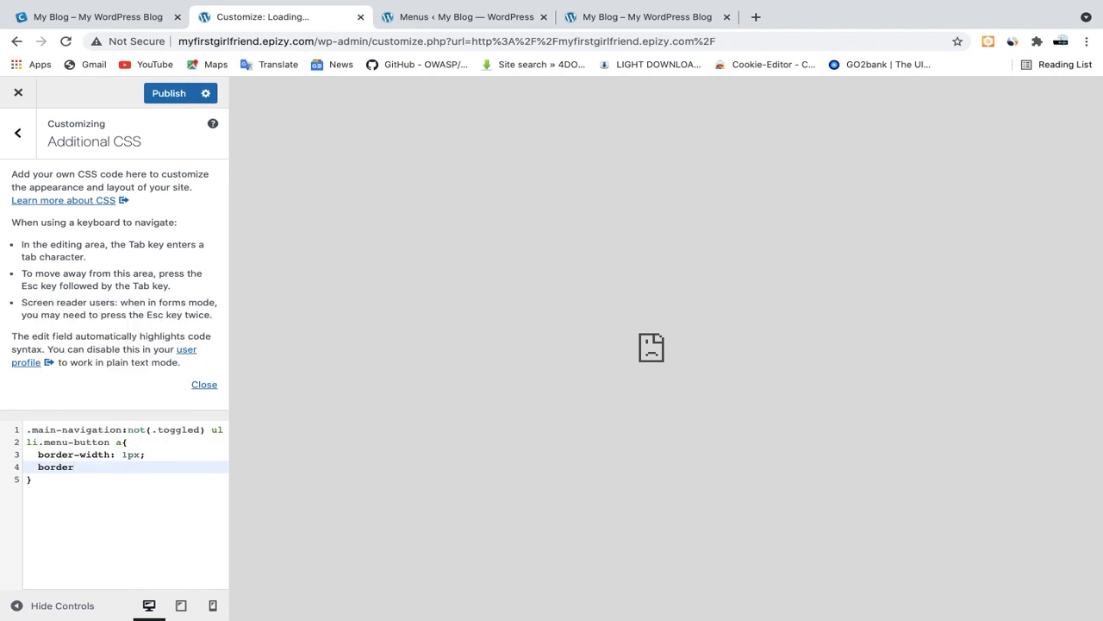
pyautogui.write(':')
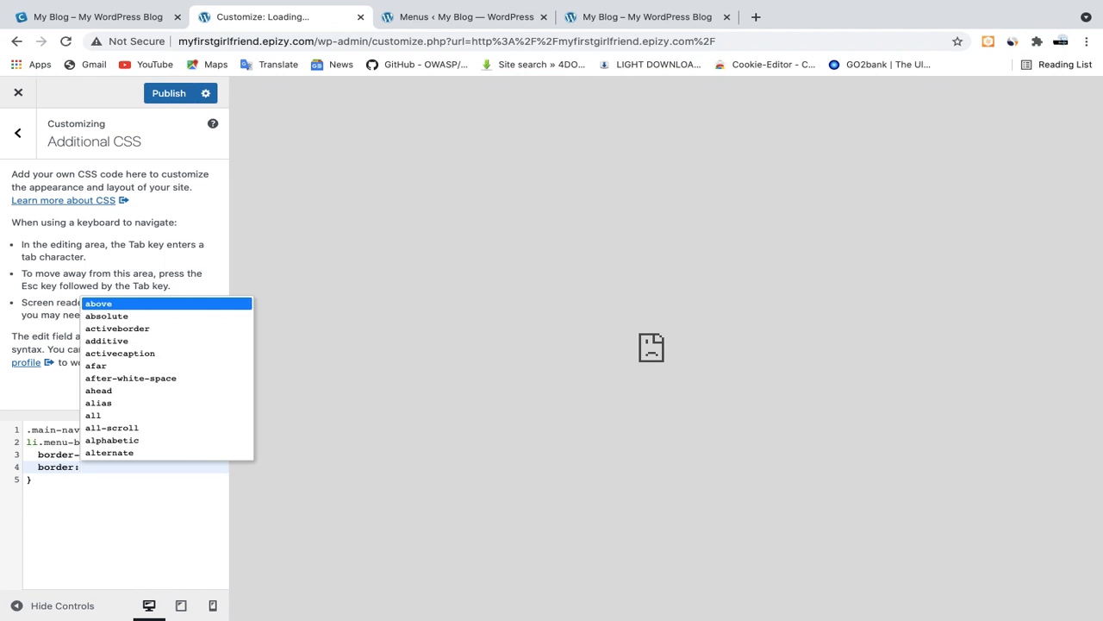
pyautogui.write('2px')
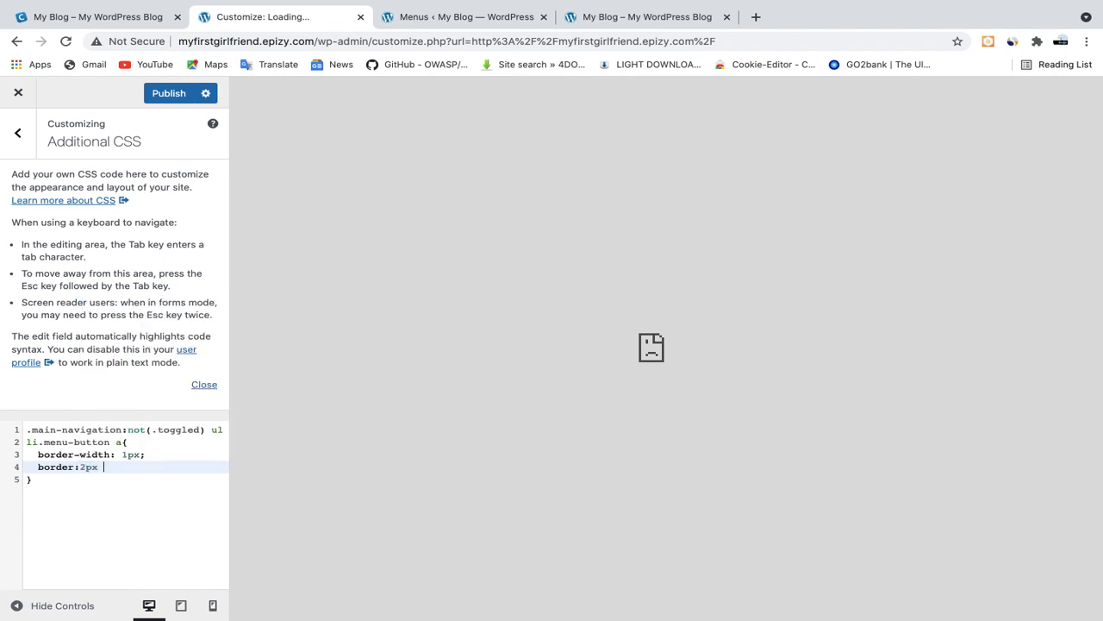
pyautogui.write(' solid')
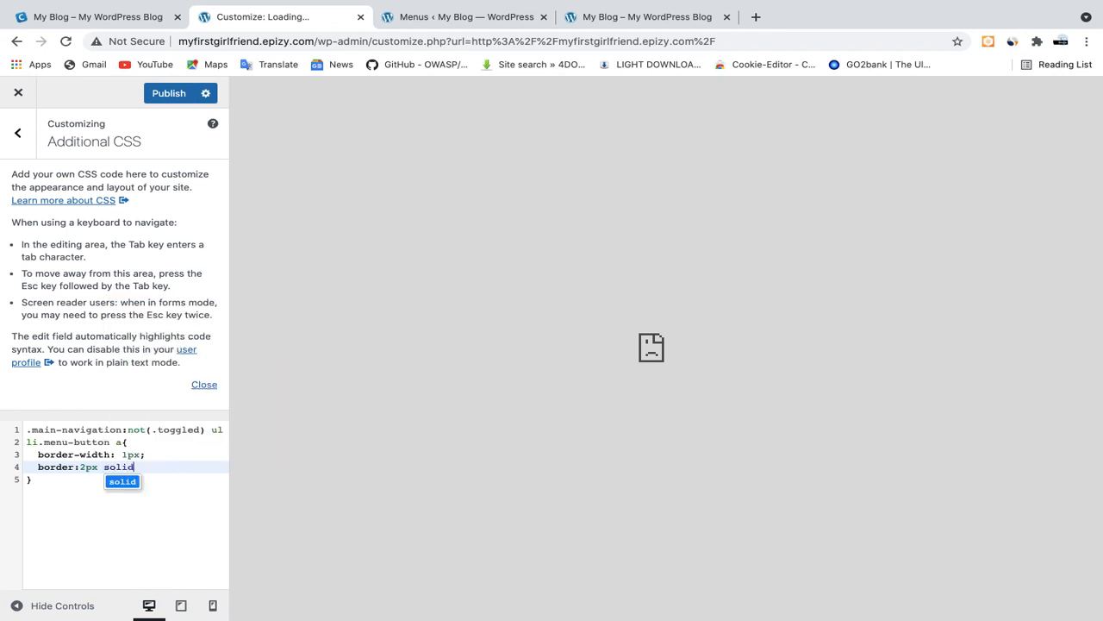
pyautogui.press('Return')
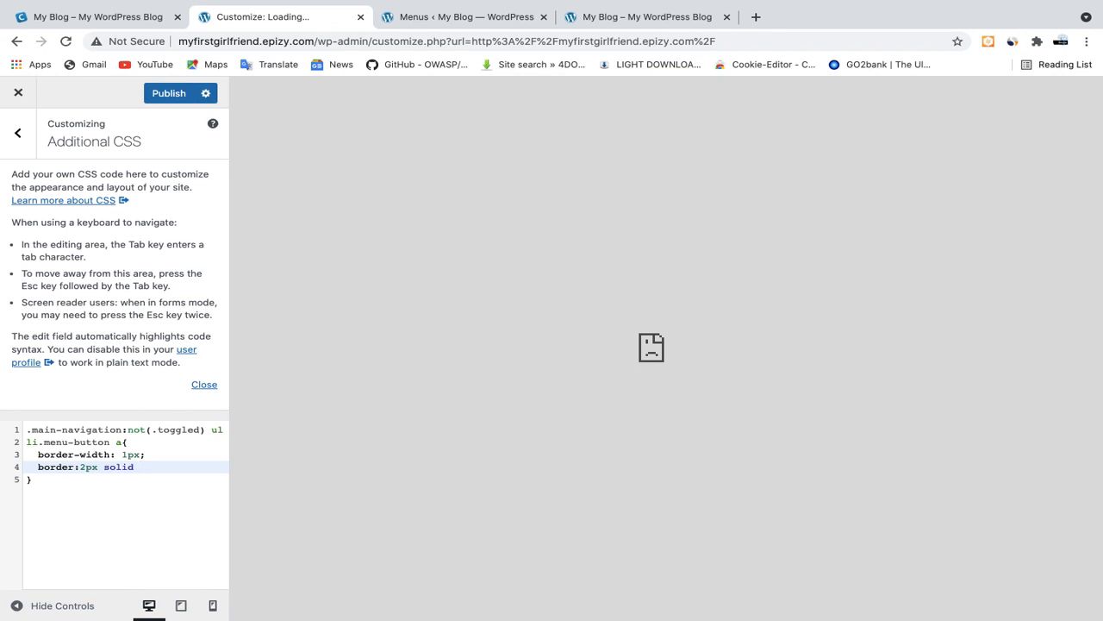
# Complete the border declaration on line 4 with the color #f6b90f and a semicolon
pyautogui.write('#f')
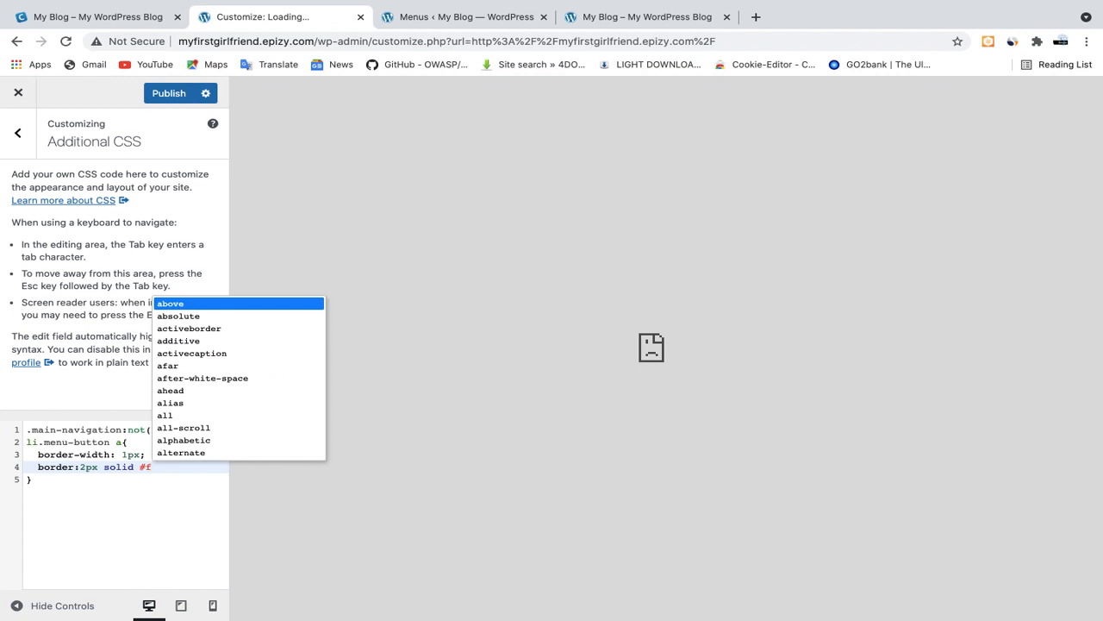
pyautogui.write('6')
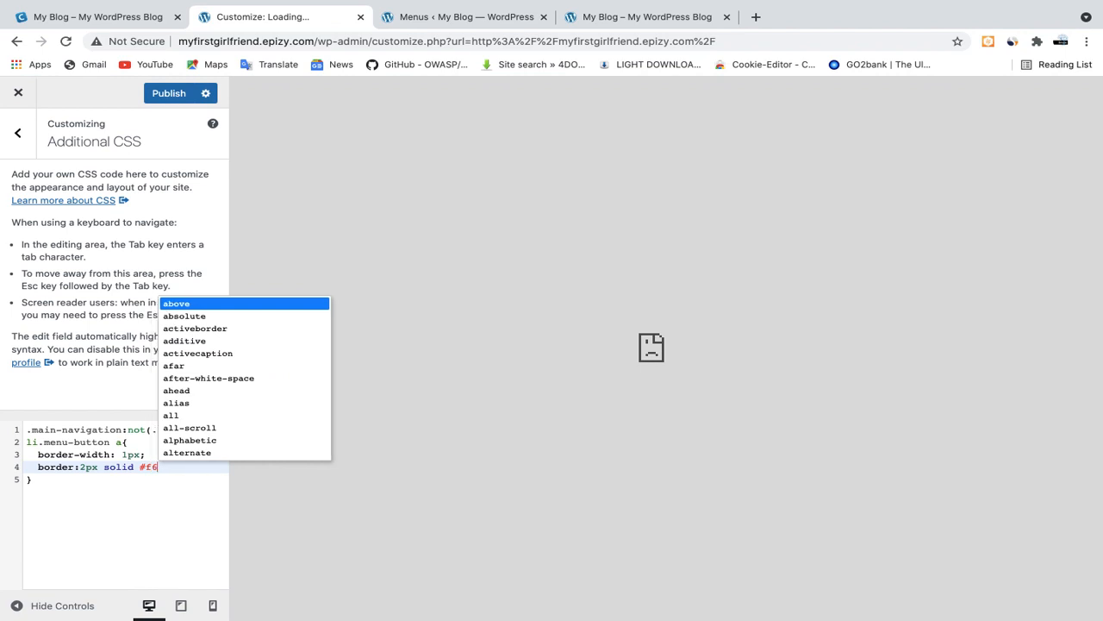
pyautogui.write('b')
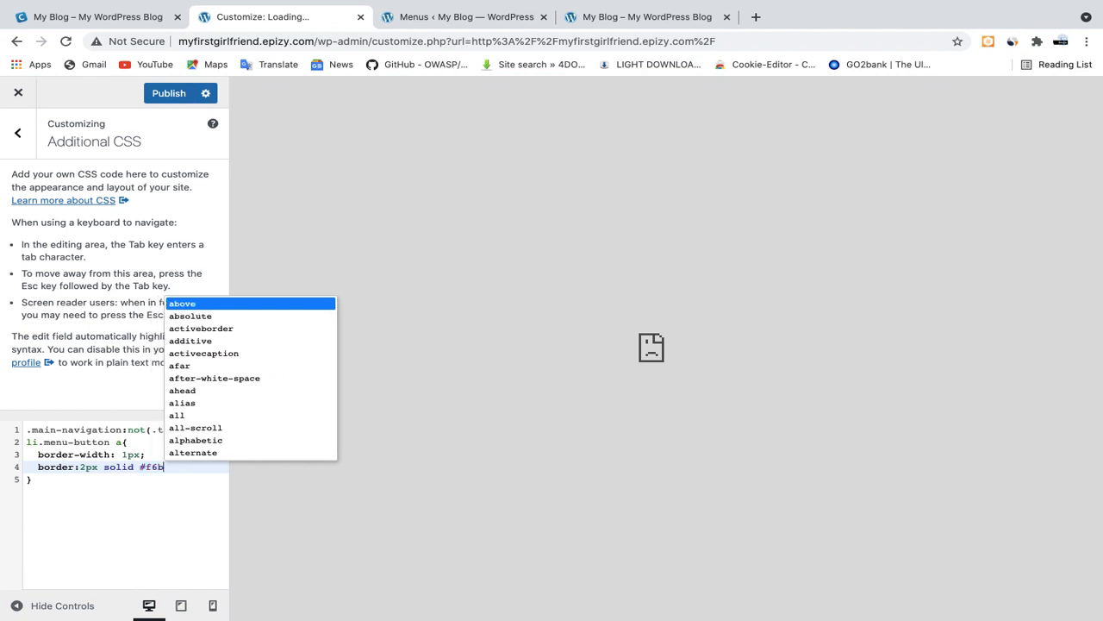
pyautogui.write('9')
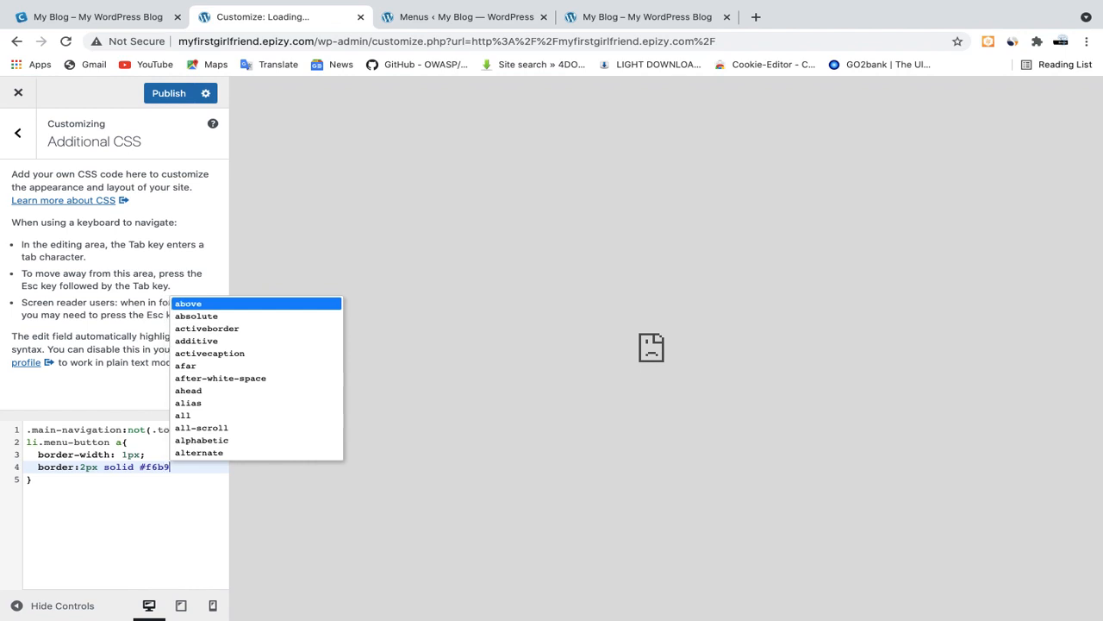
pyautogui.write('0f')
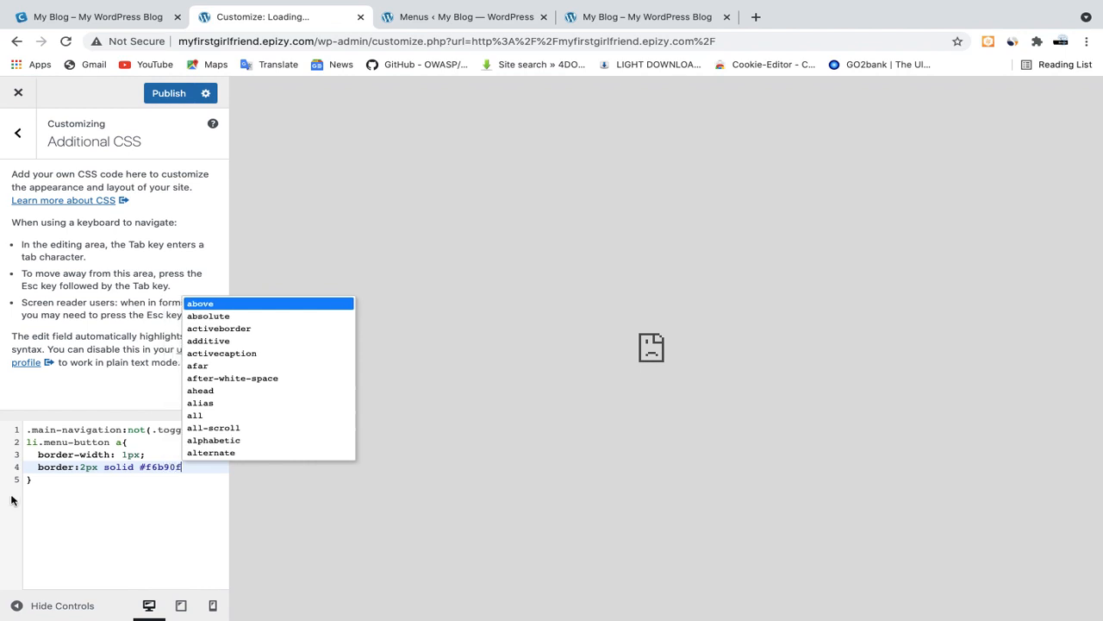
pyautogui.write(';')
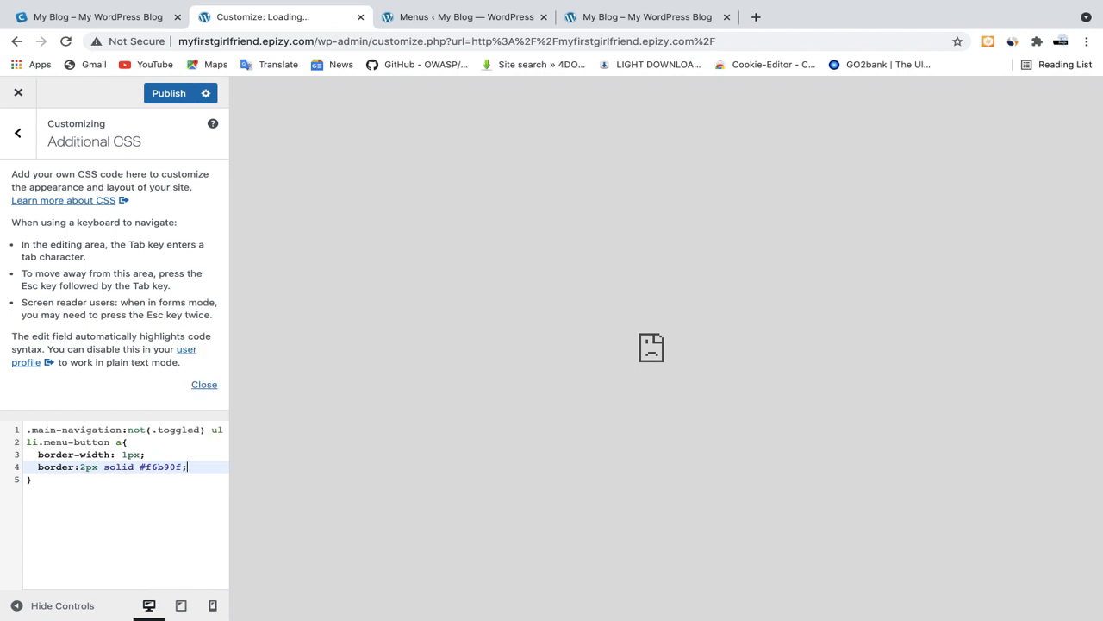
# Write the color property with the value #000000 and a closing semicolon on line 5
pyautogui.press('Return')
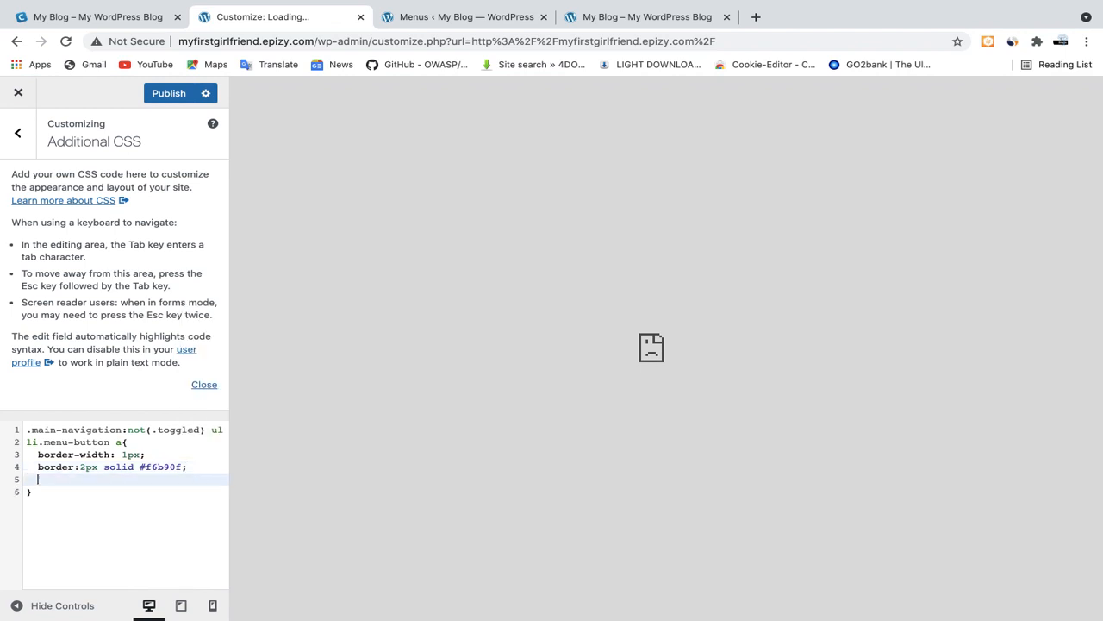
pyautogui.write('v')
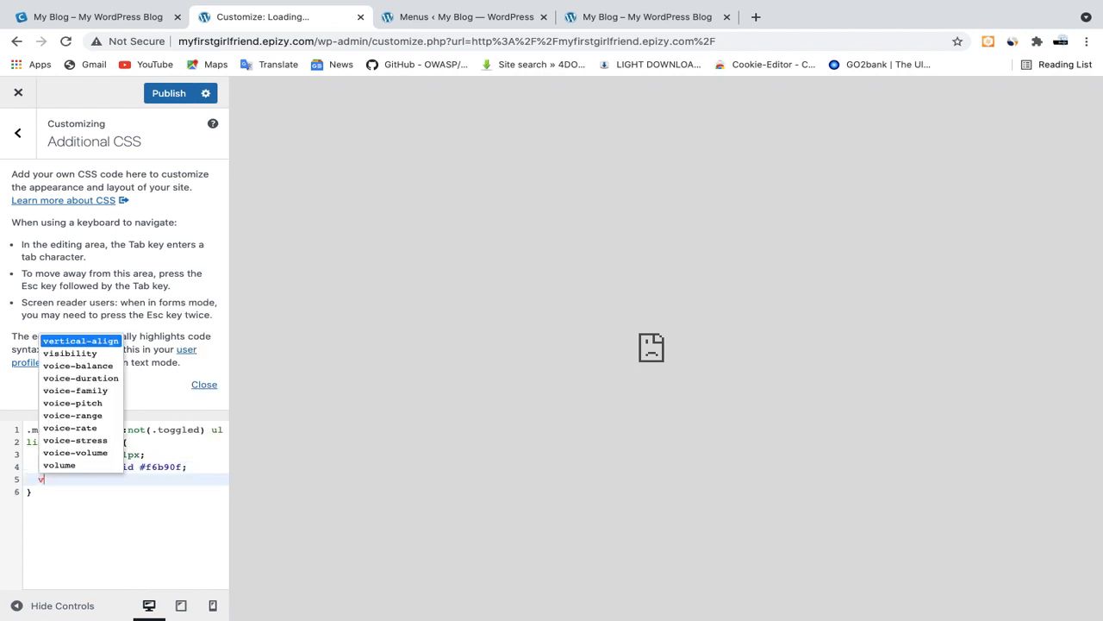
pyautogui.press('BackSpace')
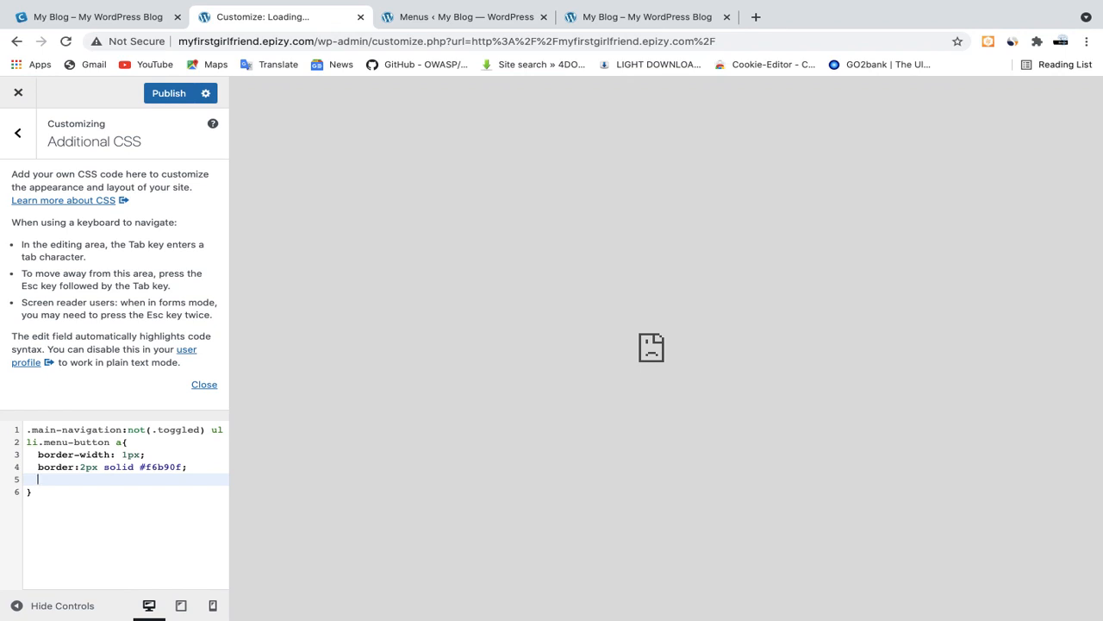
pyautogui.write('color')
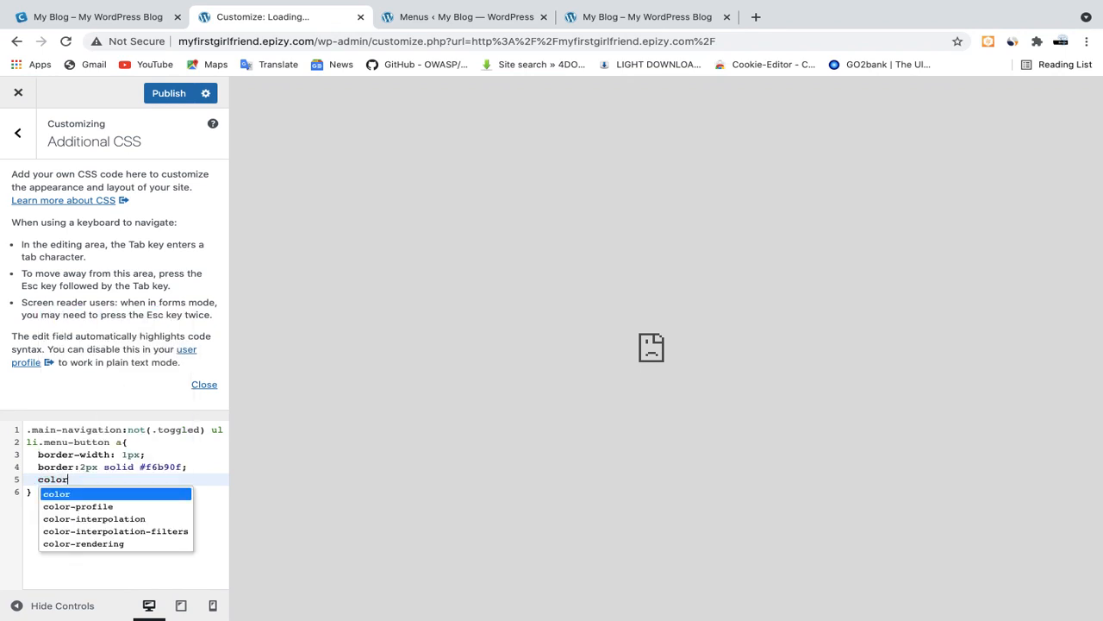
pyautogui.press('Return')
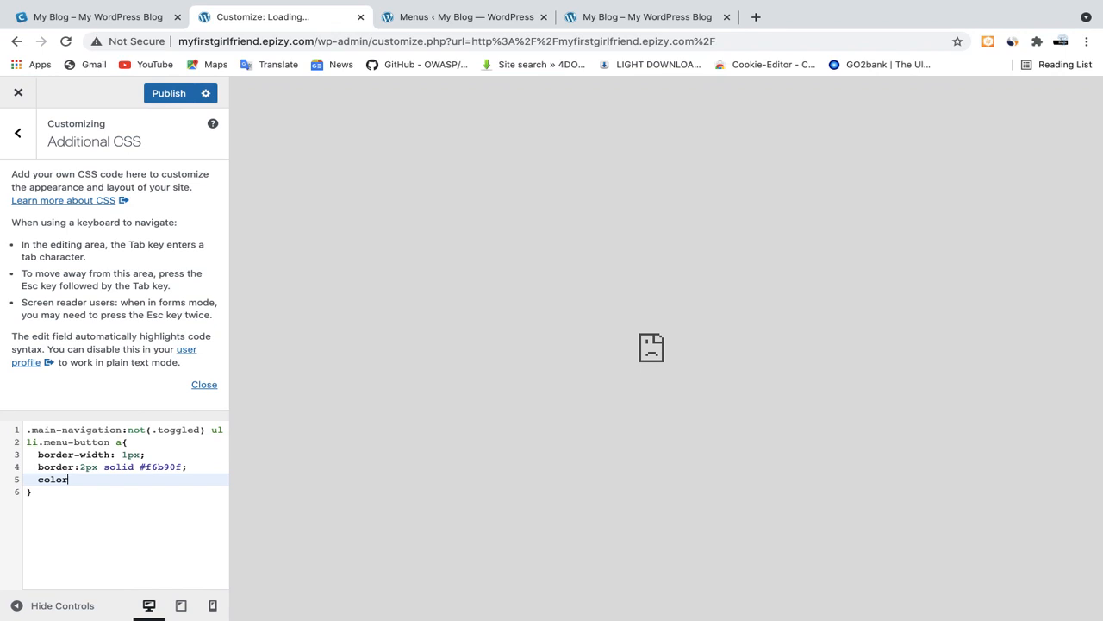
pyautogui.write(';')
pyautogui.write(' #')
pyautogui.write('0')
pyautogui.write('00')
pyautogui.write('0')
pyautogui.write('00')
pyautogui.write(';')
# Correct the separator after the color property on line 5 to a colon
pyautogui.press('Left')
pyautogui.press('Left')
pyautogui.press('Left')
pyautogui.press('Left')
pyautogui.press('Left')
pyautogui.press('Left')
pyautogui.press('Right')
pyautogui.press('Right')
pyautogui.press('BackSpace')
pyautogui.press('BackSpace')
pyautogui.write(':')
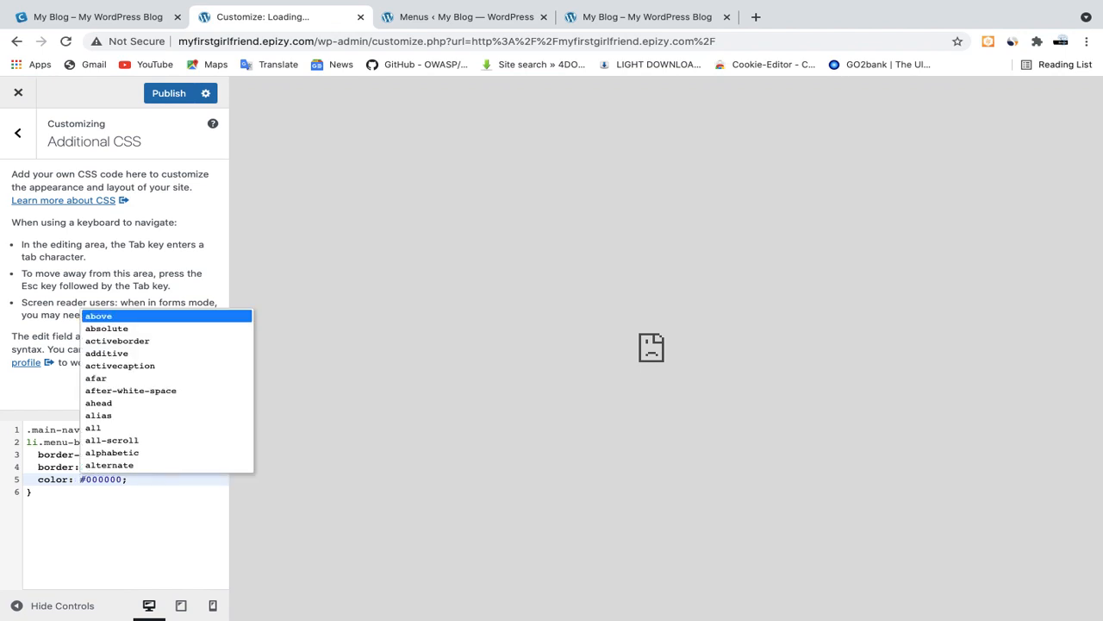
pyautogui.click(110, 479)
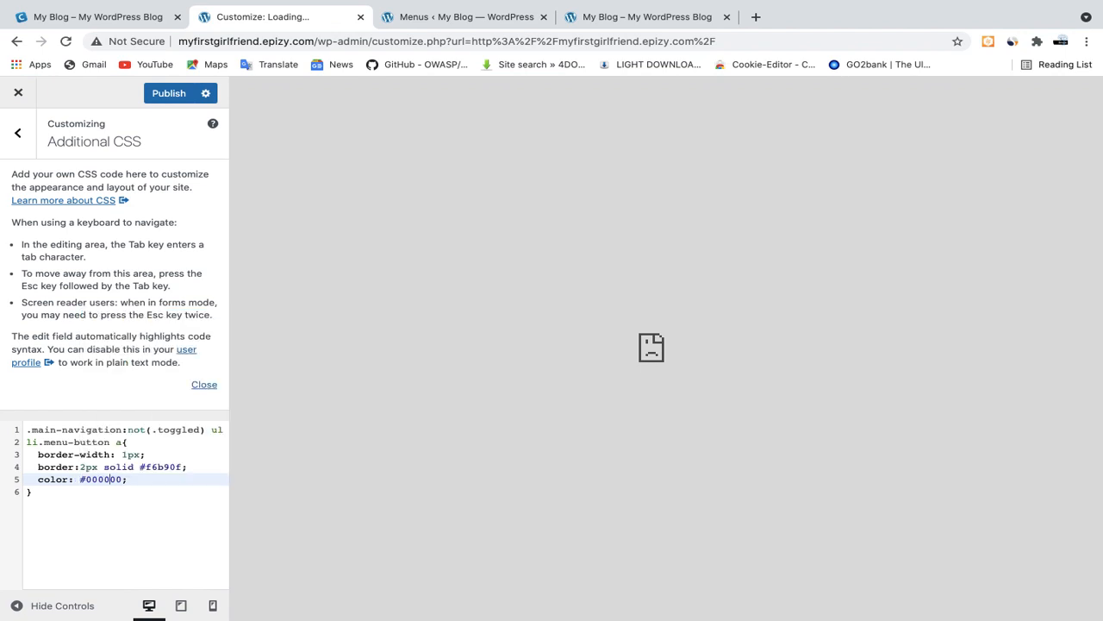
pyautogui.click(127, 479)
pyautogui.click(27, 492)
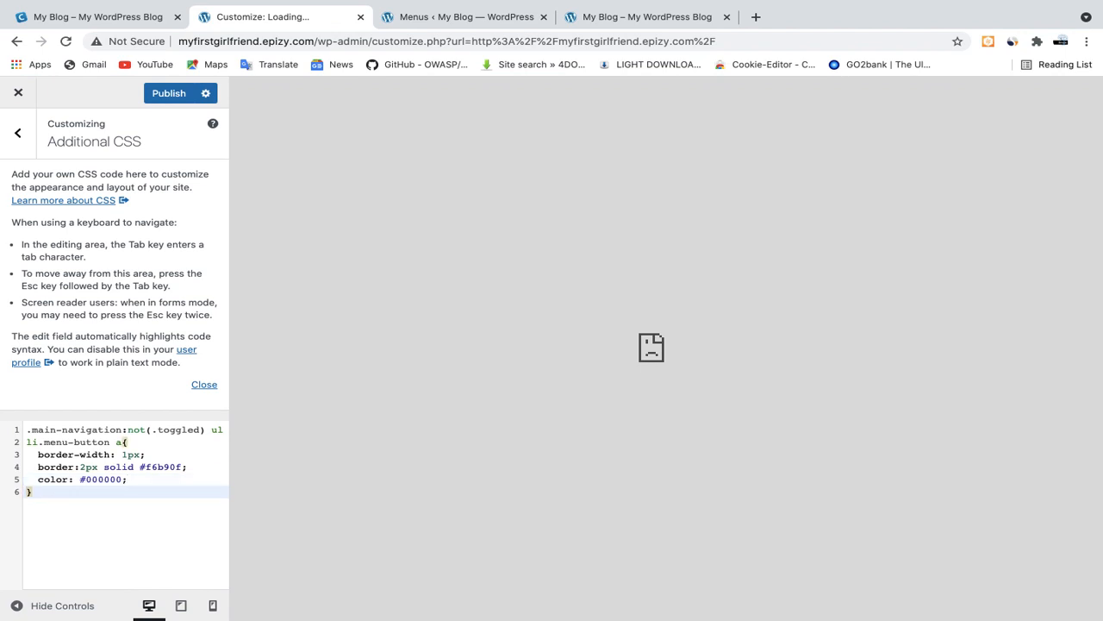
# Add the line-height property with the value 4opx on line 6 of the menu-button rule
pyautogui.click(127, 480)
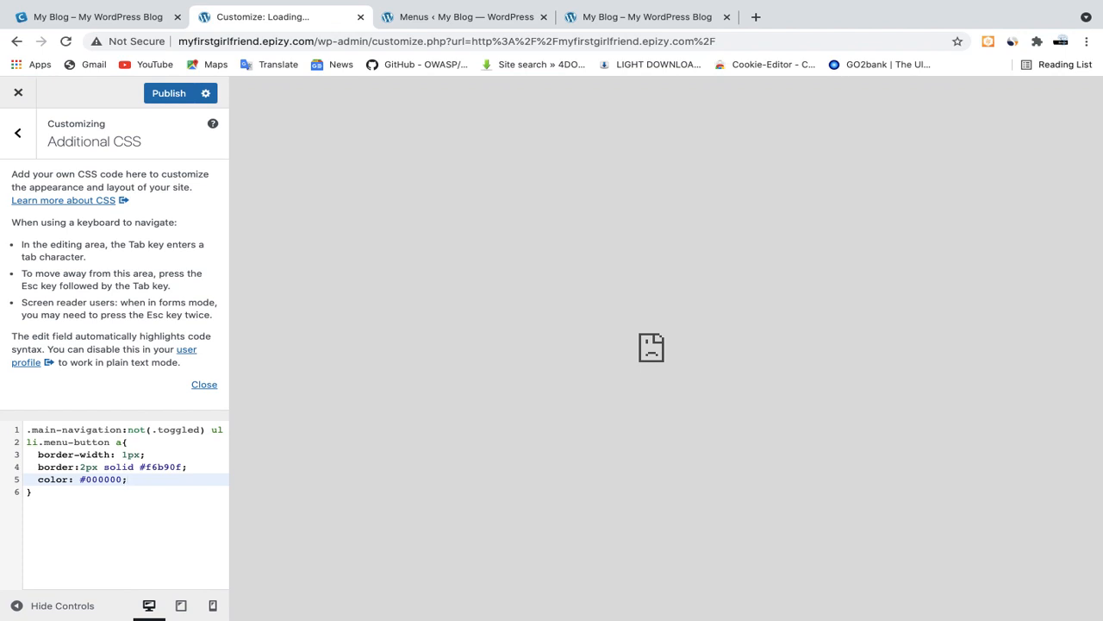
pyautogui.press('Return')
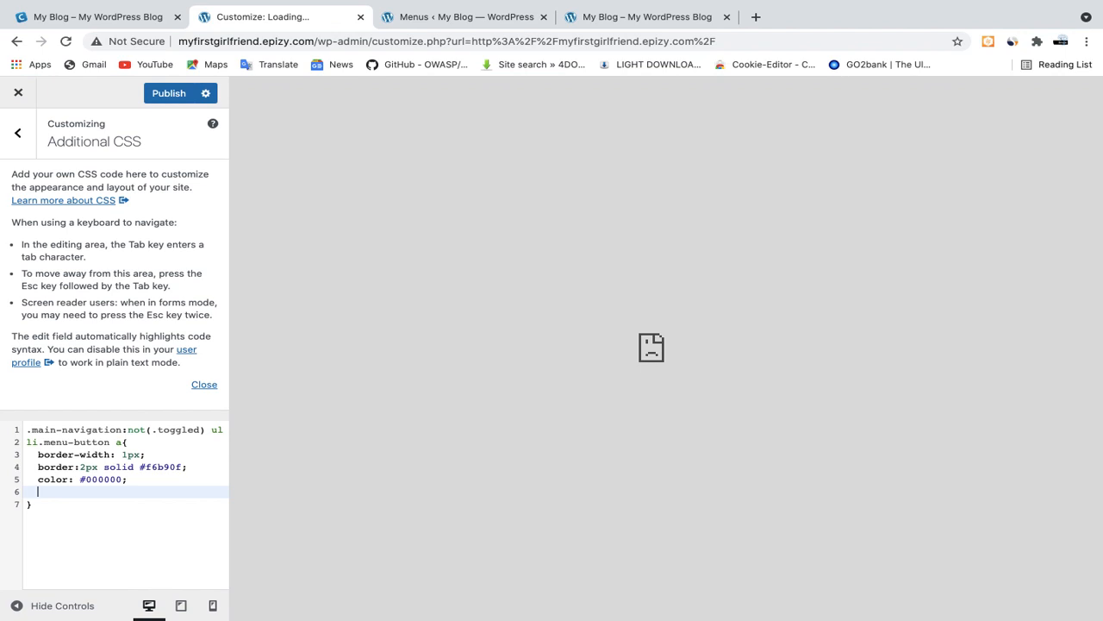
pyautogui.write('line')
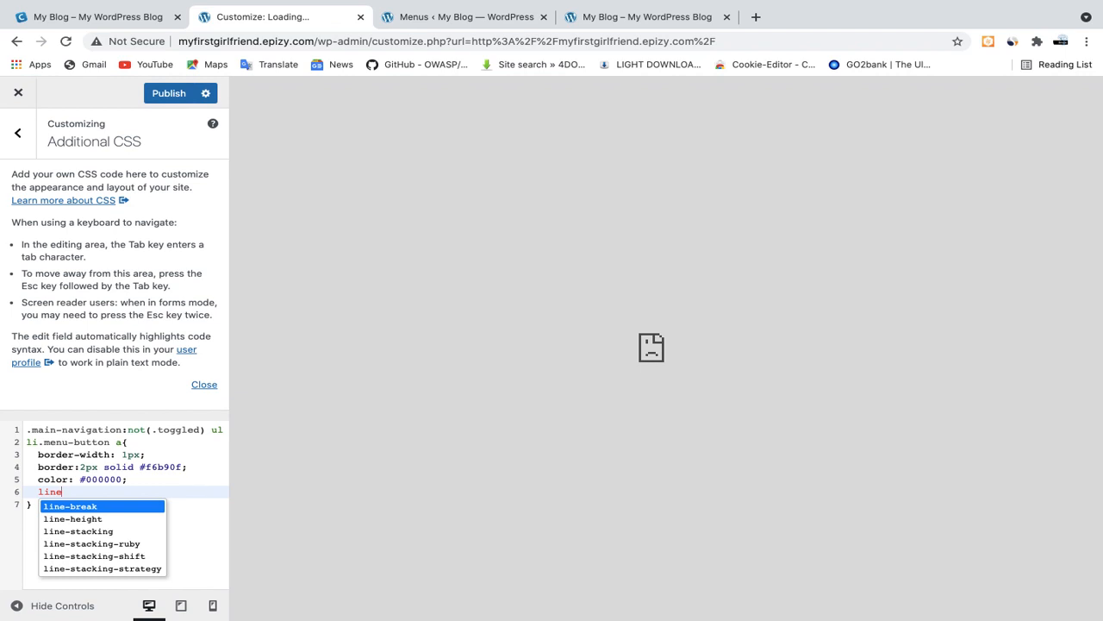
pyautogui.press('Down')
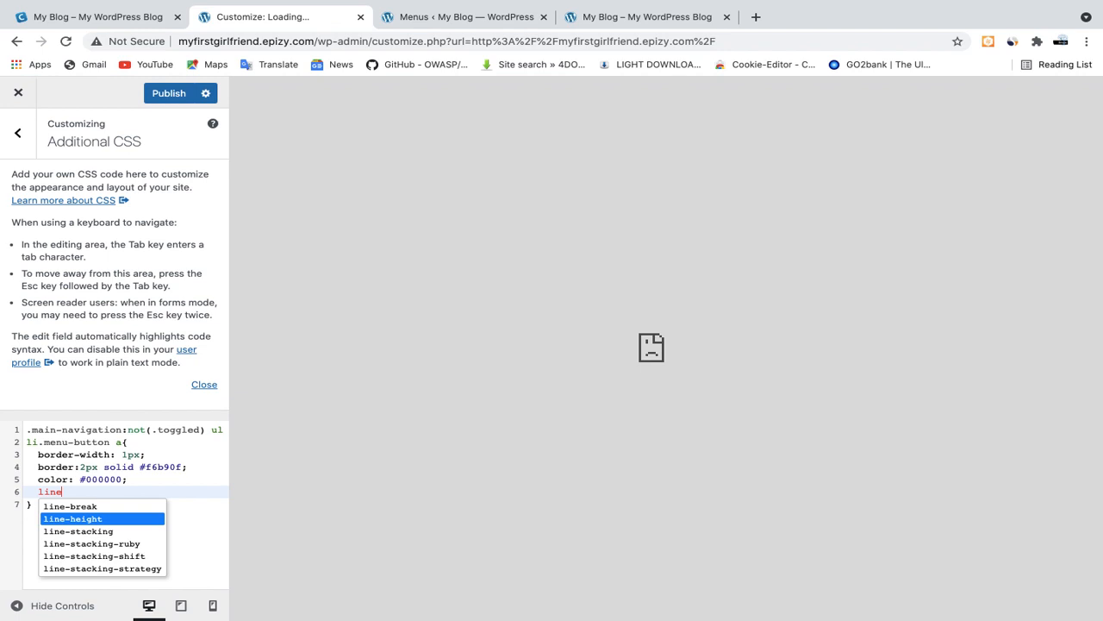
pyautogui.press('Return')
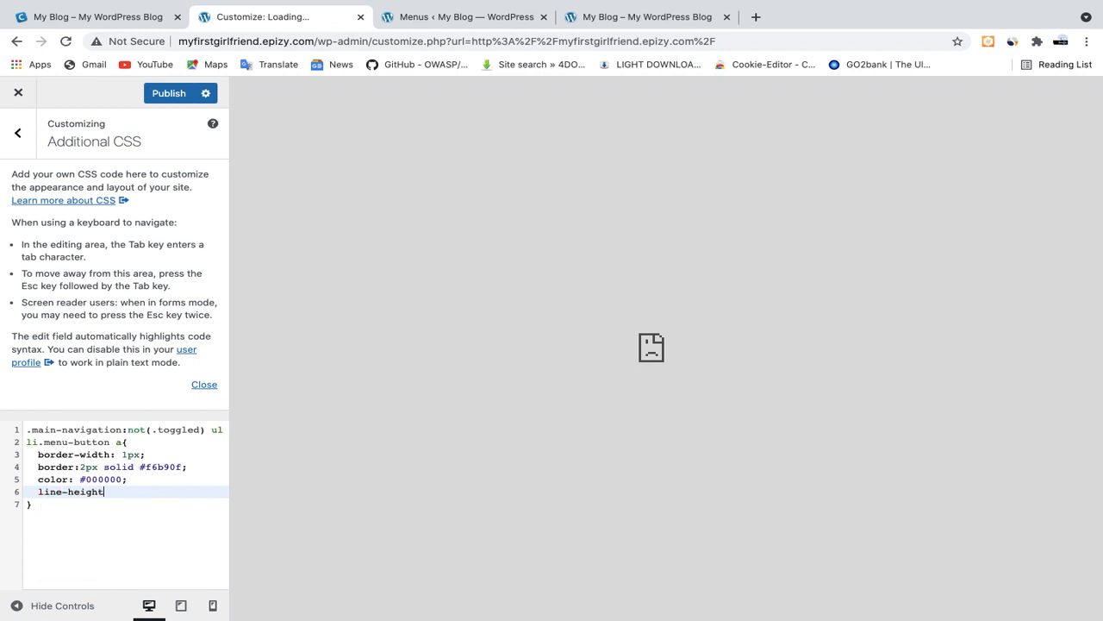
pyautogui.write(':')
pyautogui.write('4opx')
# Publish the custom CSS and reload the live site's home page
pyautogui.click(171, 97)
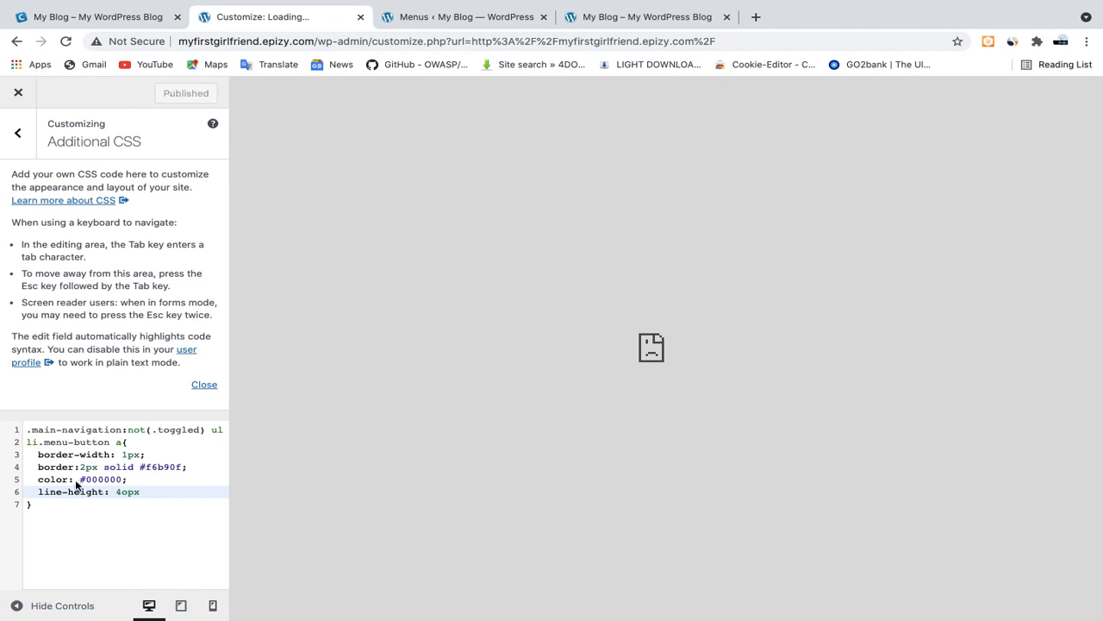
pyautogui.click(624, 17)
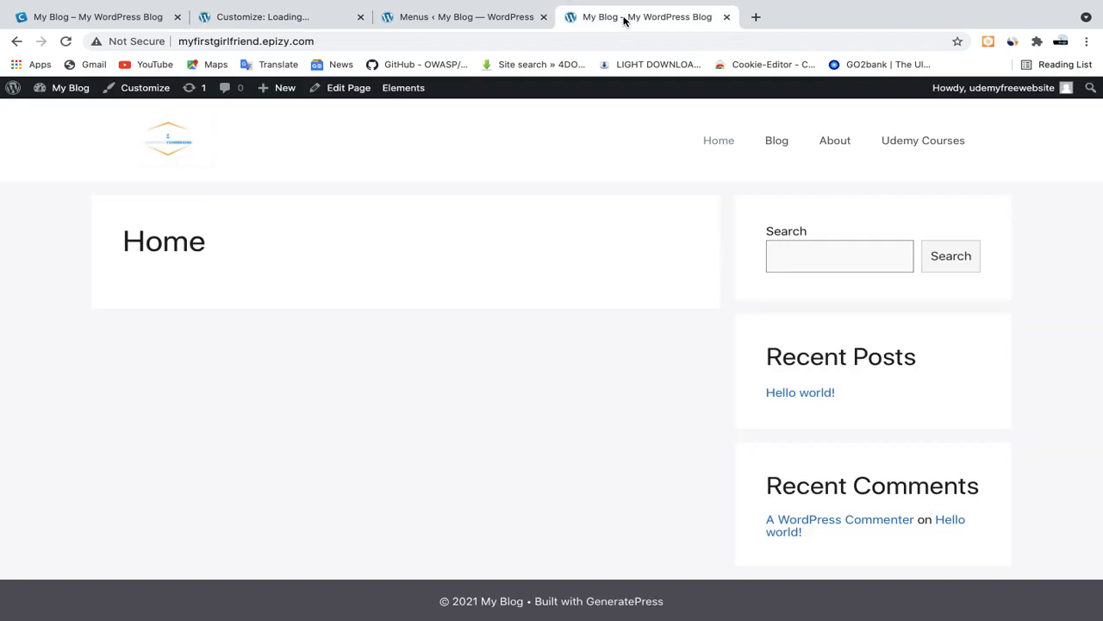
pyautogui.click(65, 41)
# Open the Additional CSS editor and compare the previewed Udemy Courses button with the one on the reference site
pyautogui.moveTo(443, 4)
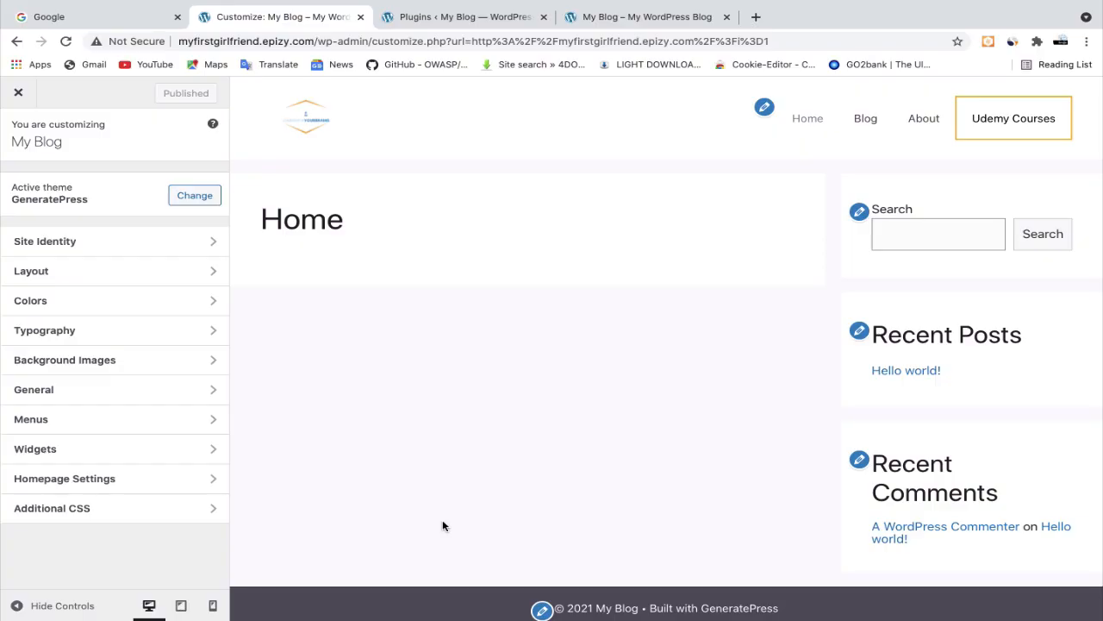
pyautogui.click(98, 516)
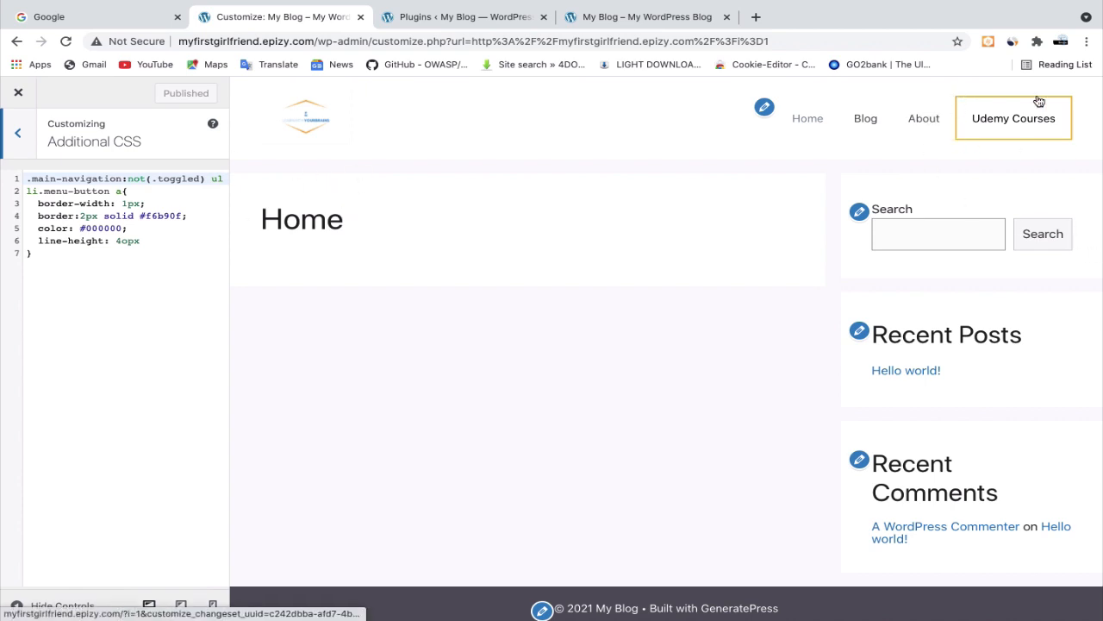
pyautogui.click(625, 16)
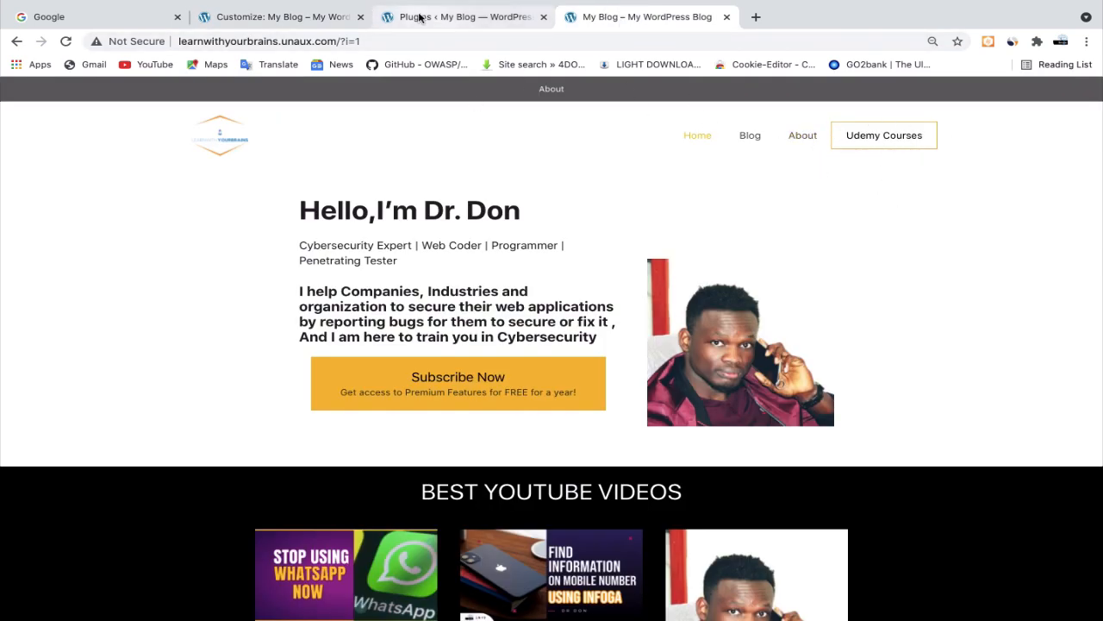
pyautogui.click(268, 18)
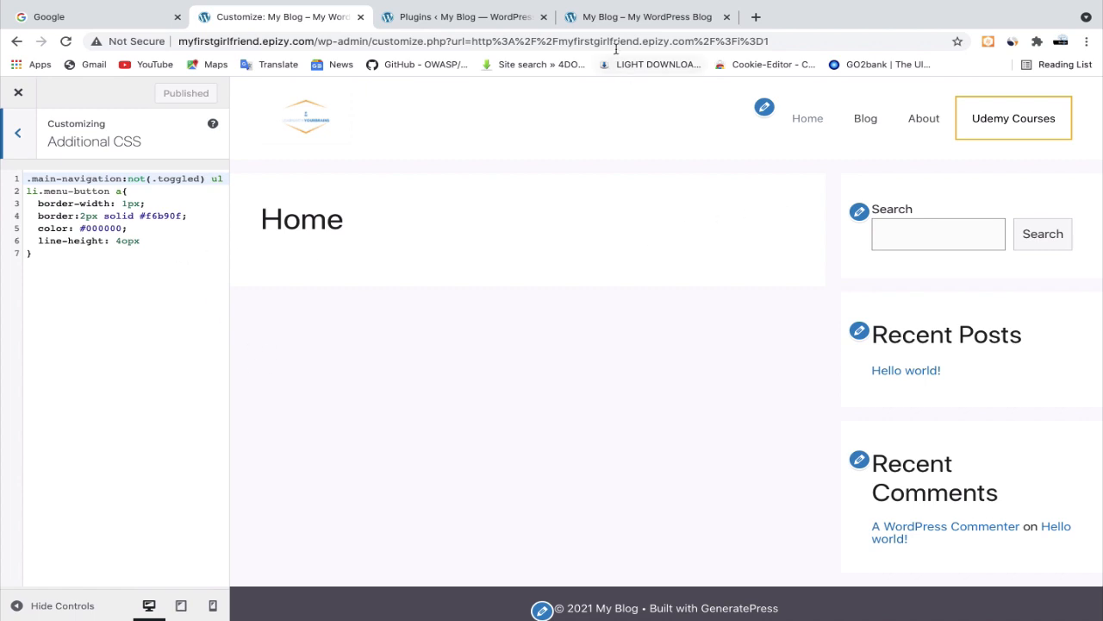
pyautogui.click(611, 21)
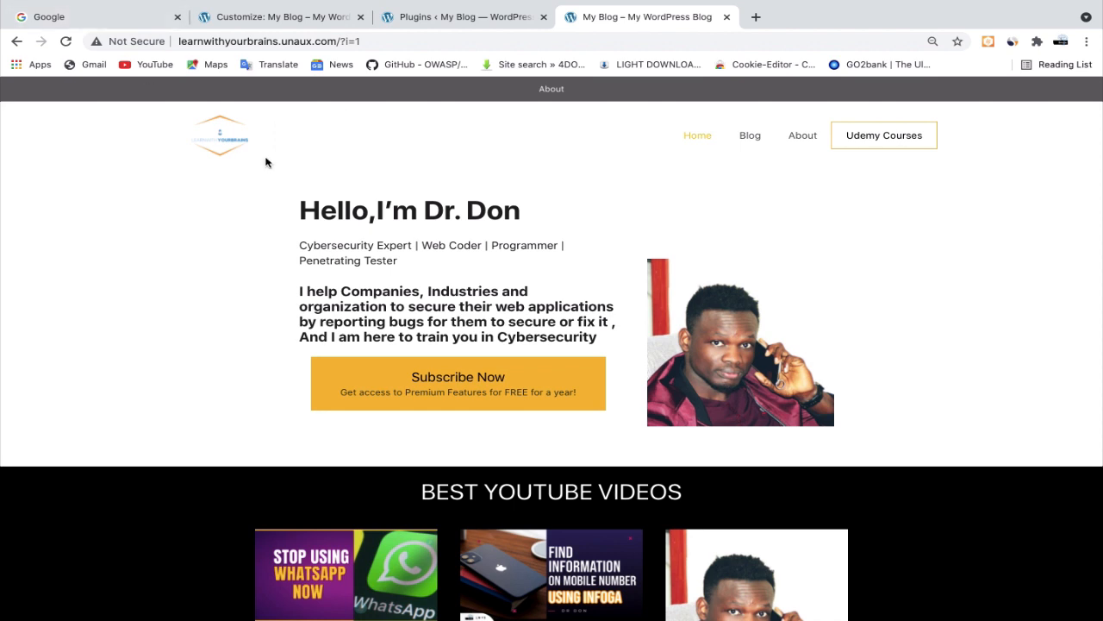
pyautogui.click(237, 18)
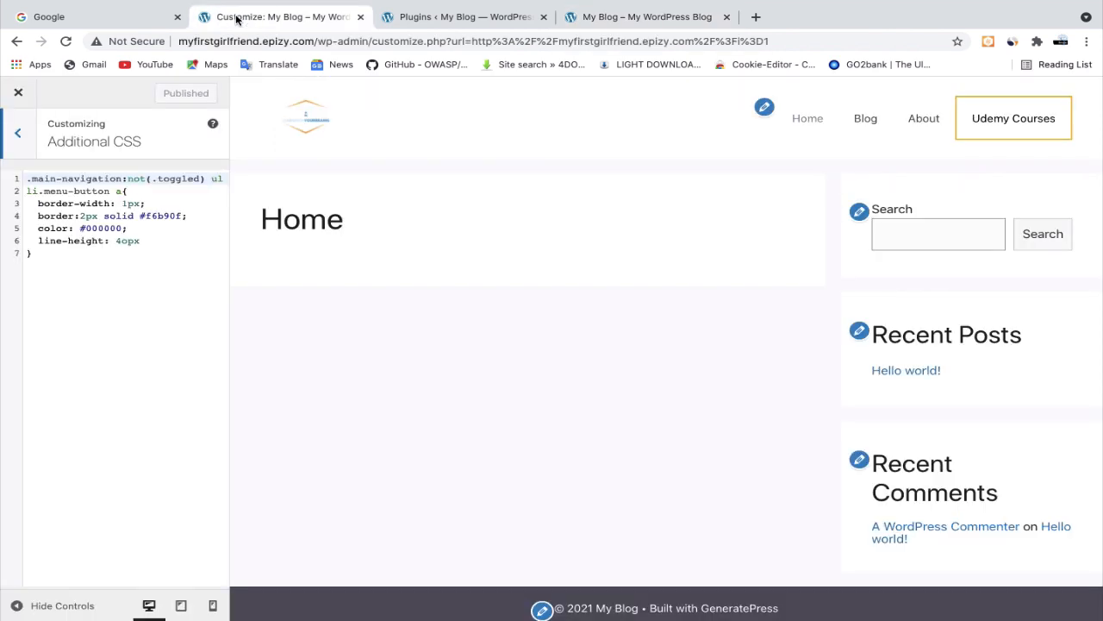